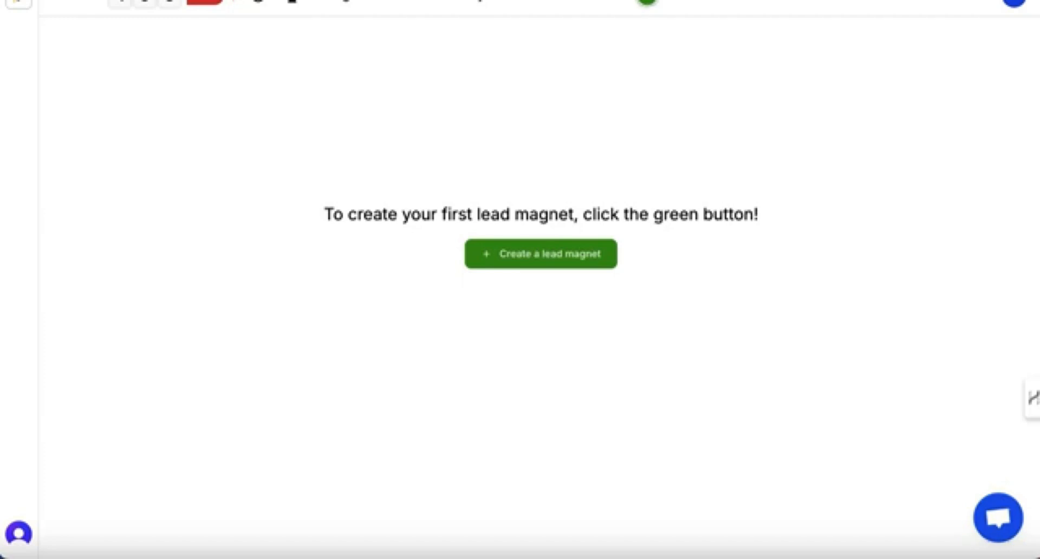
Start a new lead magnet, paste a topic brief for an informational guide on the best castles to visit in Japan, and continue.
click(511, 262)
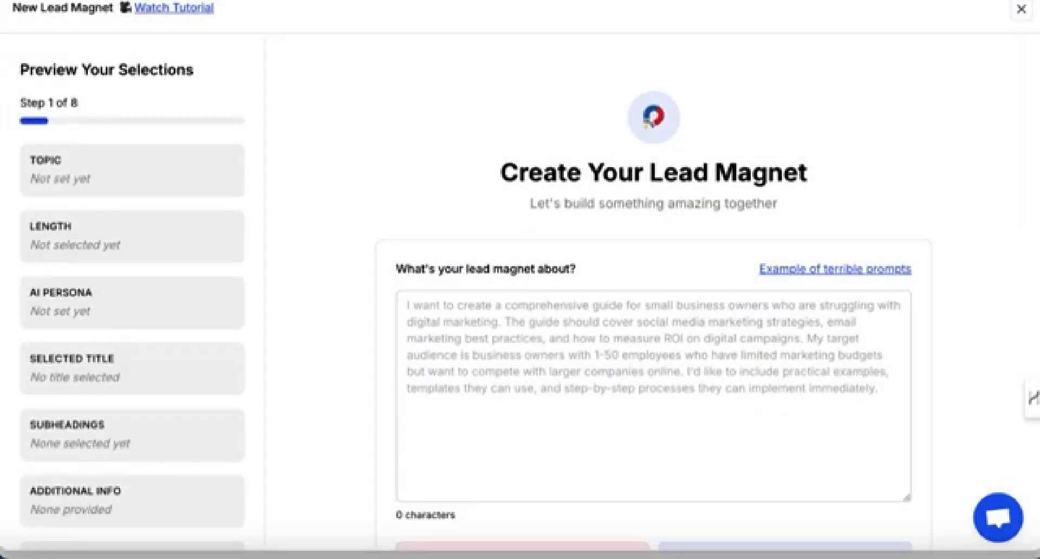
scroll(654, 325, up, 1)
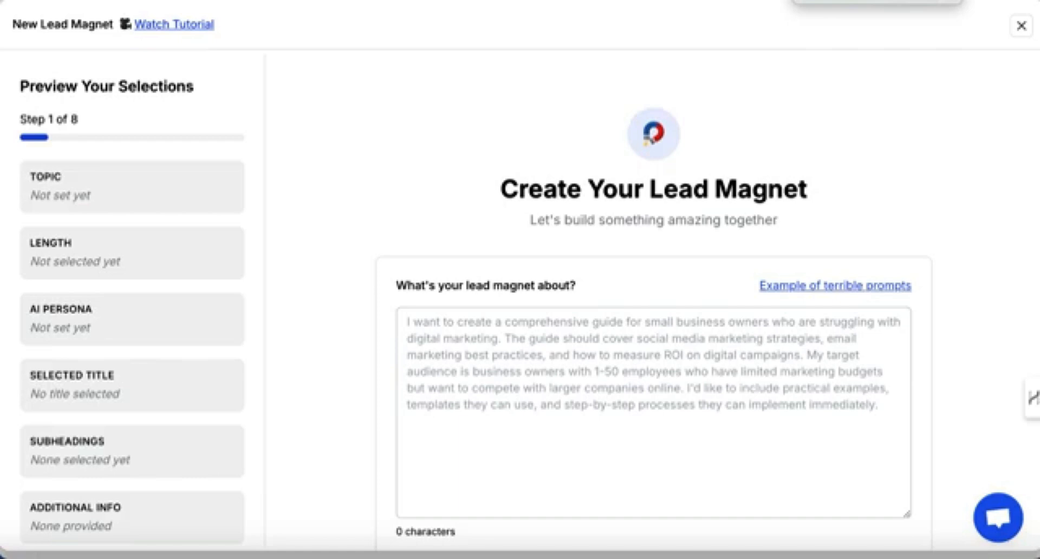
click(456, 314)
text(I want to create an informational guide about the best castles to visit in Japan. My target audience is tourists who are planning to visit Japan and who have an interest in history and culture. Japan has many castles; authentic original ones, rebuilt castles and also ruins. I'd like you to list the best ones and provide a little background to them along with any practical information a tourist would need.)
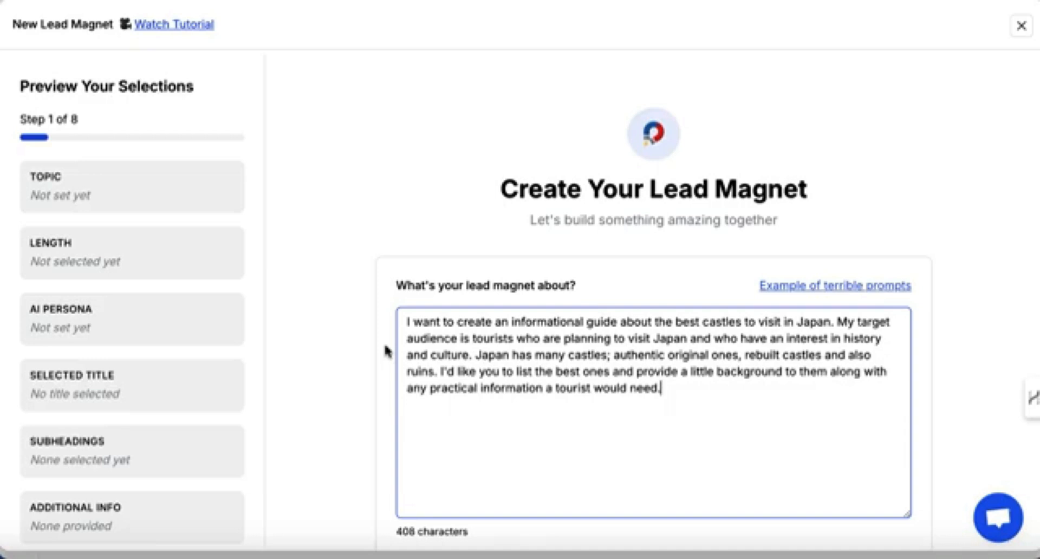
scroll(387, 351, down, 1)
scroll(386, 351, down, 1)
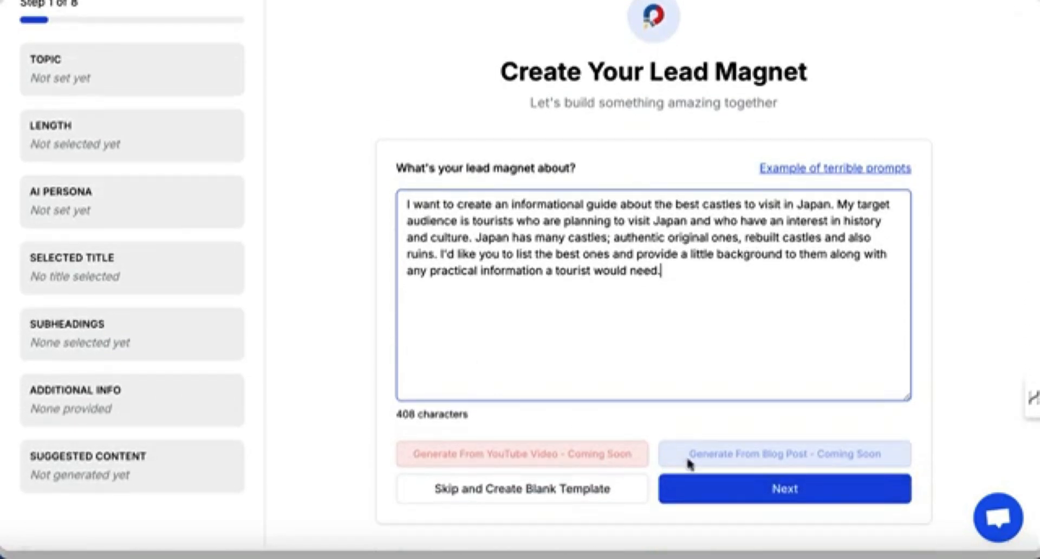
click(771, 494)
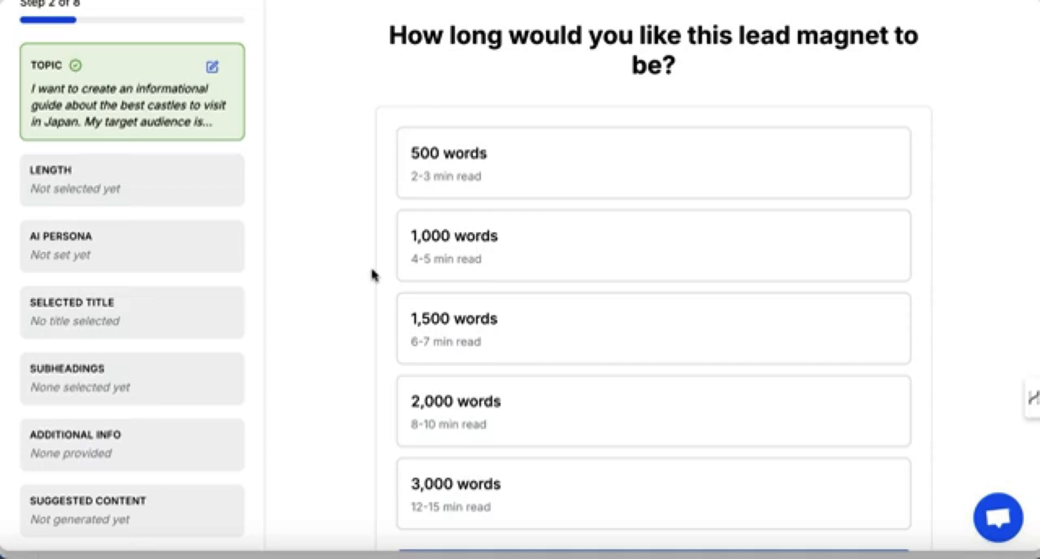
Choose a length of 1,500 words and continue.
click(664, 334)
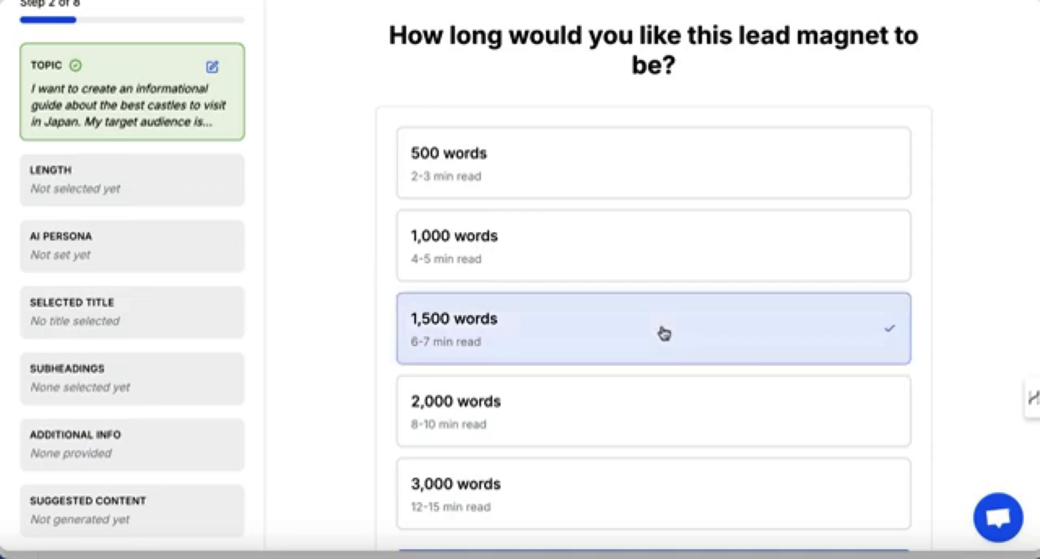
scroll(664, 334, down, 1)
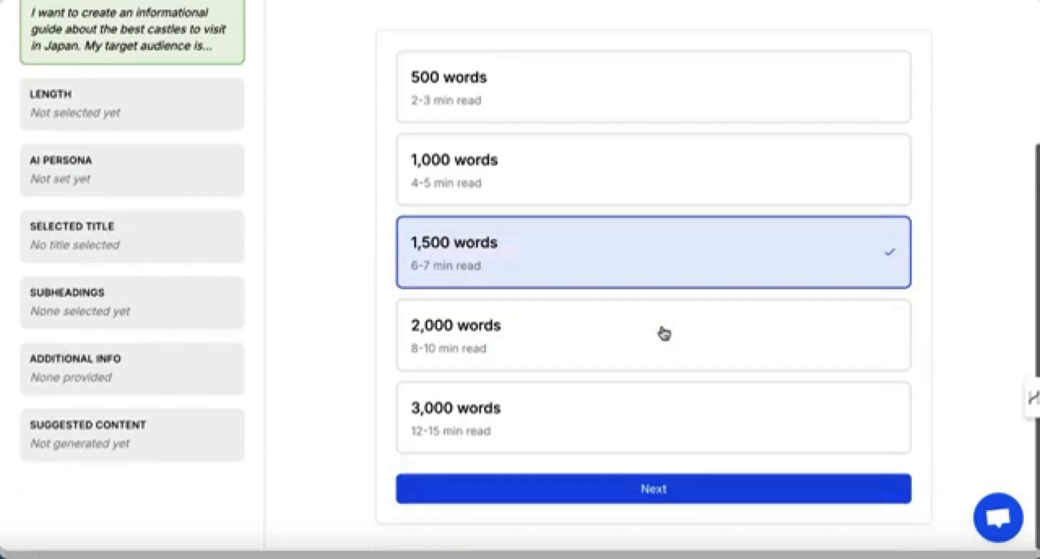
click(654, 490)
Examine the sample AI content persona text and the pre-saved persona options.
scroll(525, 248, up, 1)
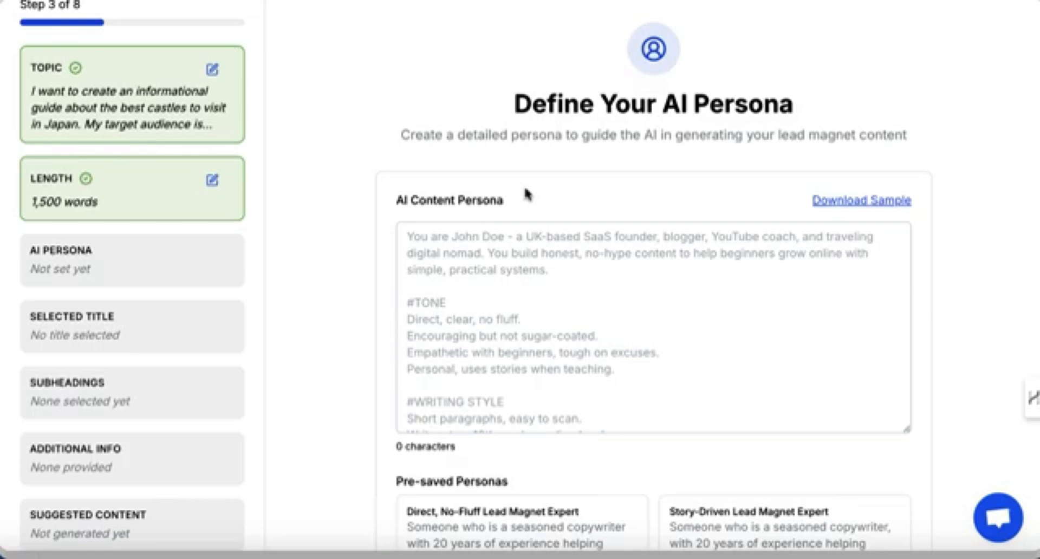
scroll(528, 194, down, 3)
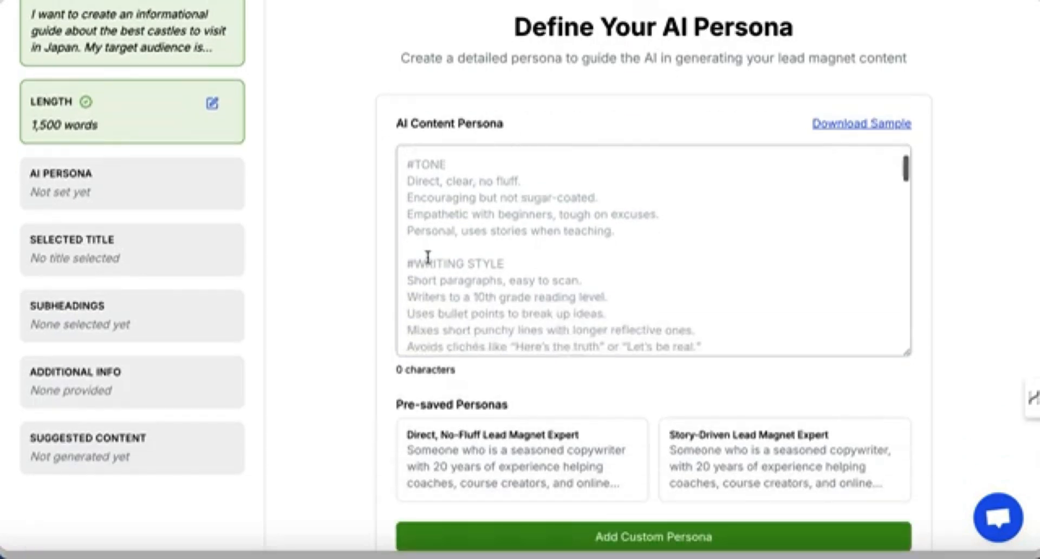
scroll(362, 360, down, 2)
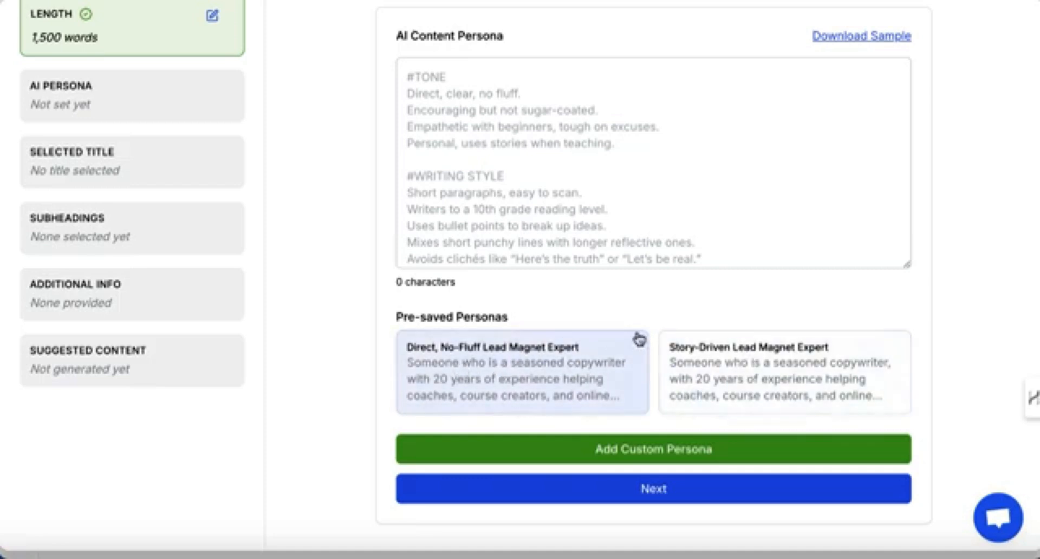
scroll(627, 281, up, 3)
scroll(627, 278, down, 2)
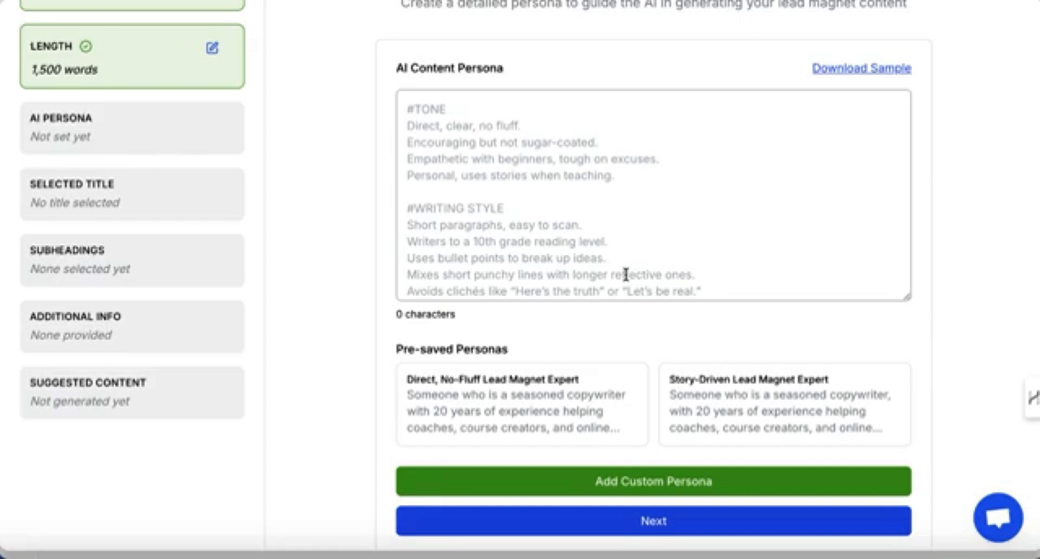
scroll(455, 232, up, 2)
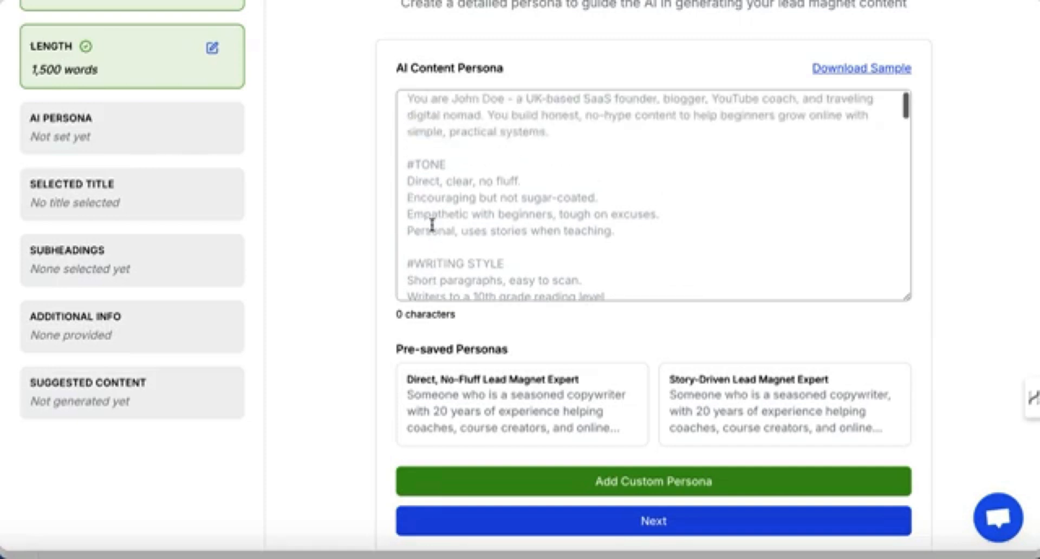
scroll(320, 222, up, 2)
scroll(320, 222, down, 1)
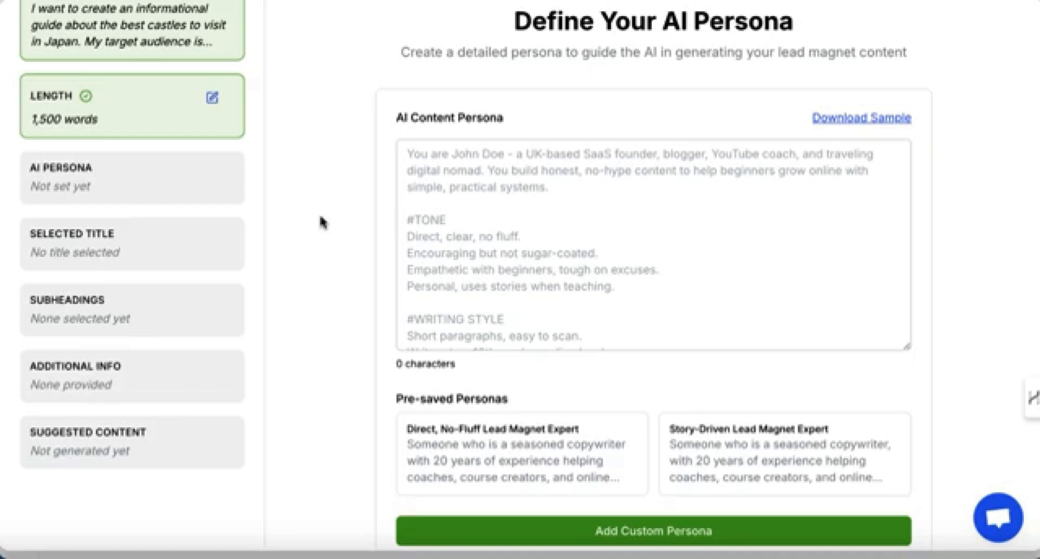
scroll(448, 293, down, 1)
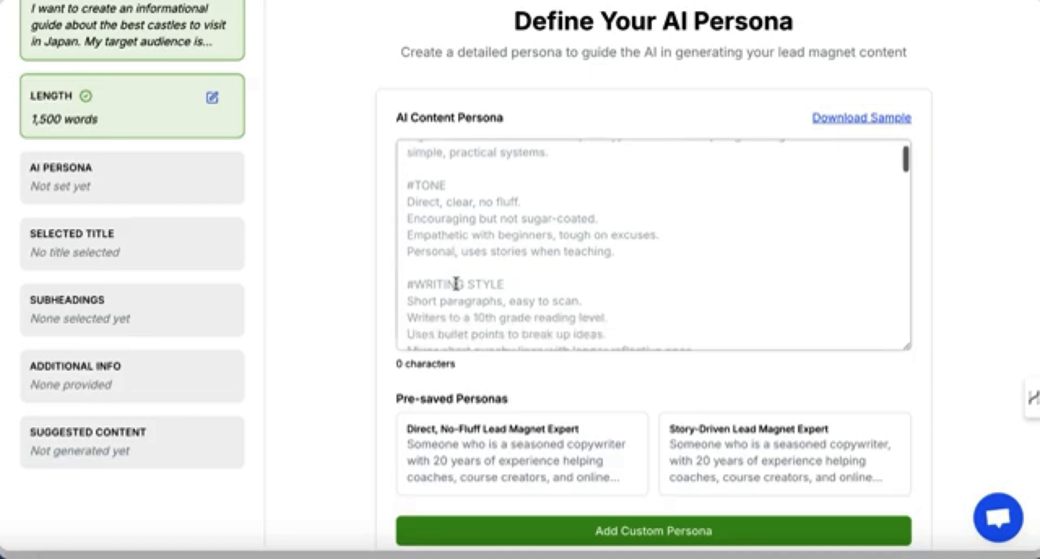
Pick the Story-Driven Lead Magnet Expert persona and continue.
click(737, 462)
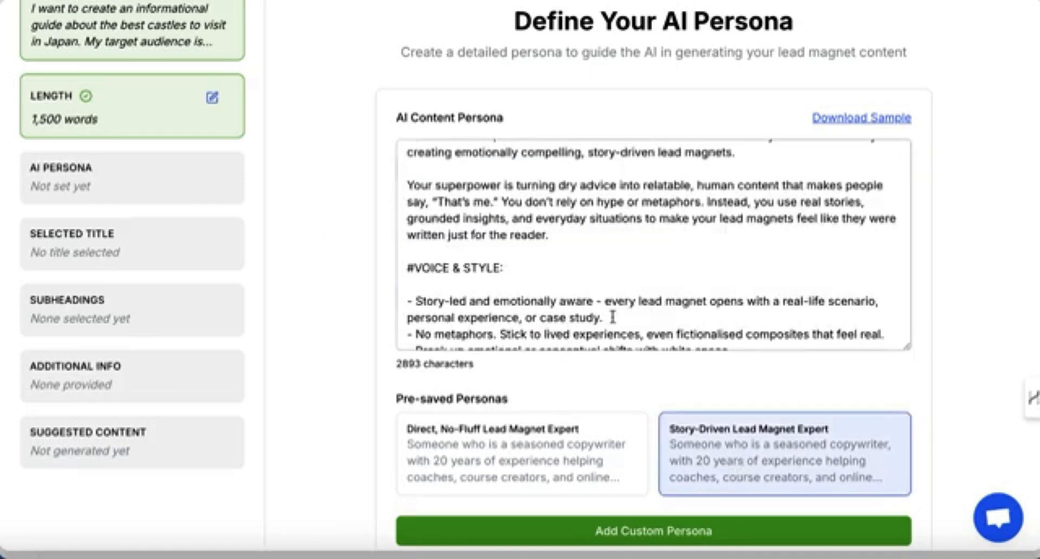
scroll(614, 311, down, 1)
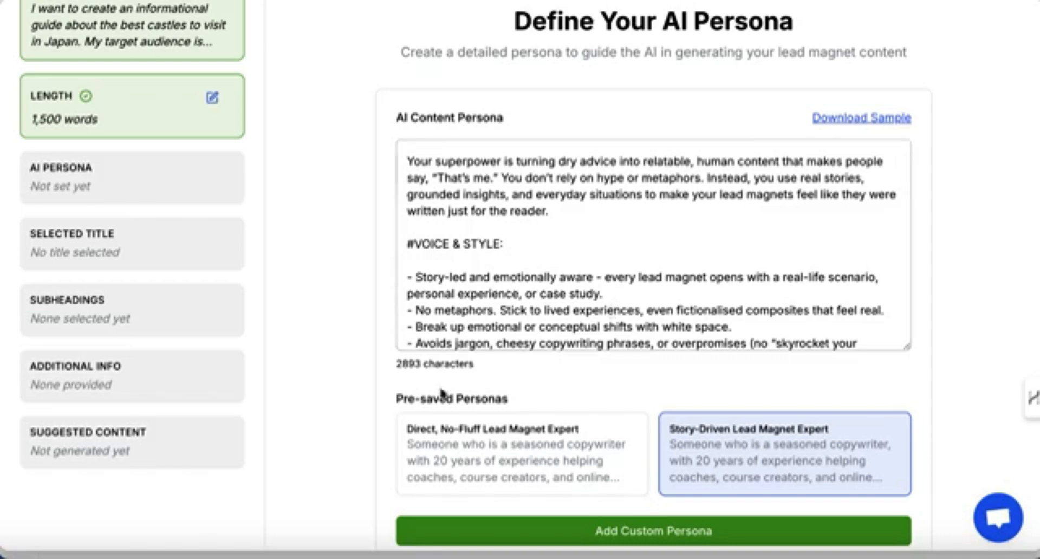
scroll(364, 453, down, 3)
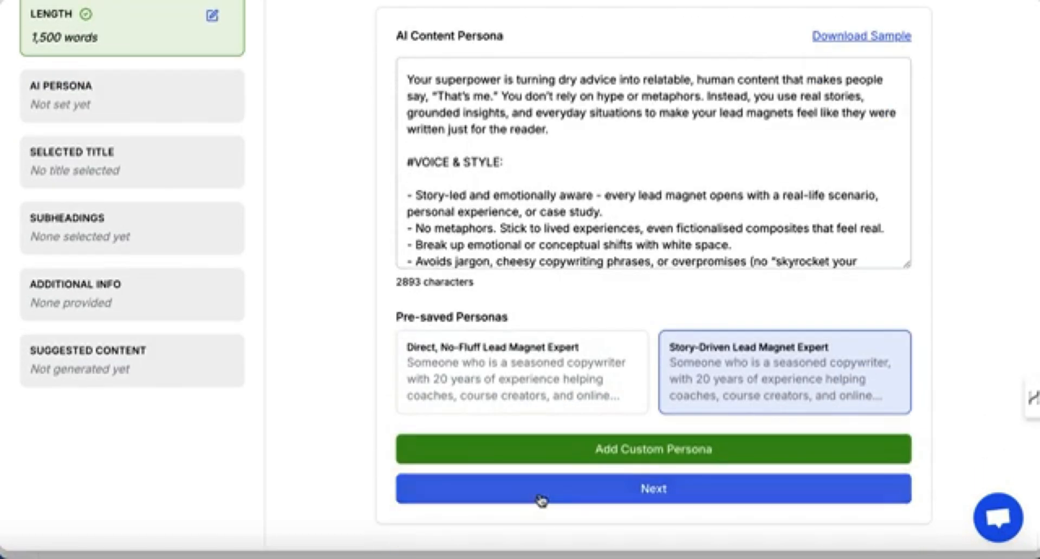
click(541, 495)
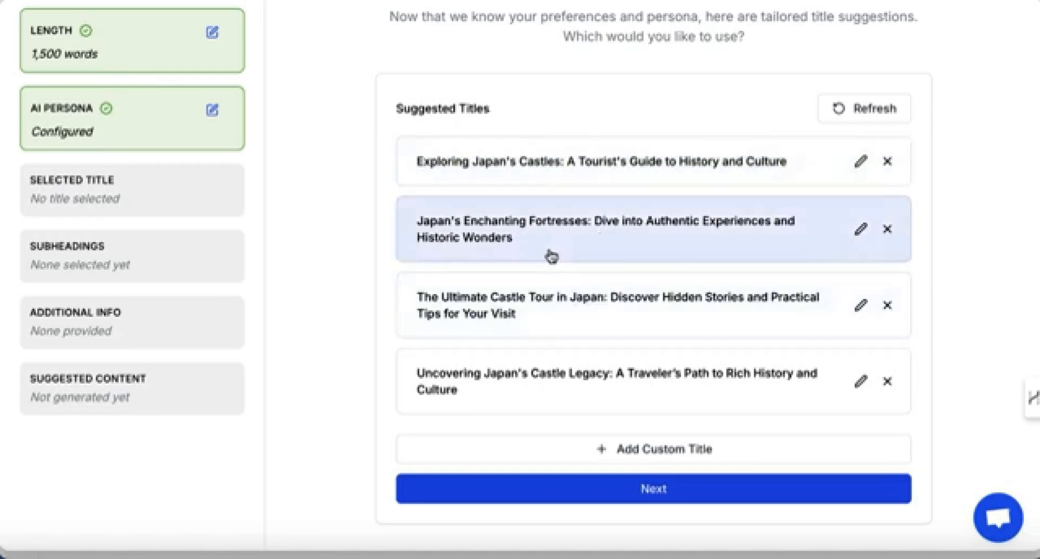
Select the title 'Exploring Japan's Castles: A Tourist's Guide to History and Culture' and continue to subheadings.
click(553, 174)
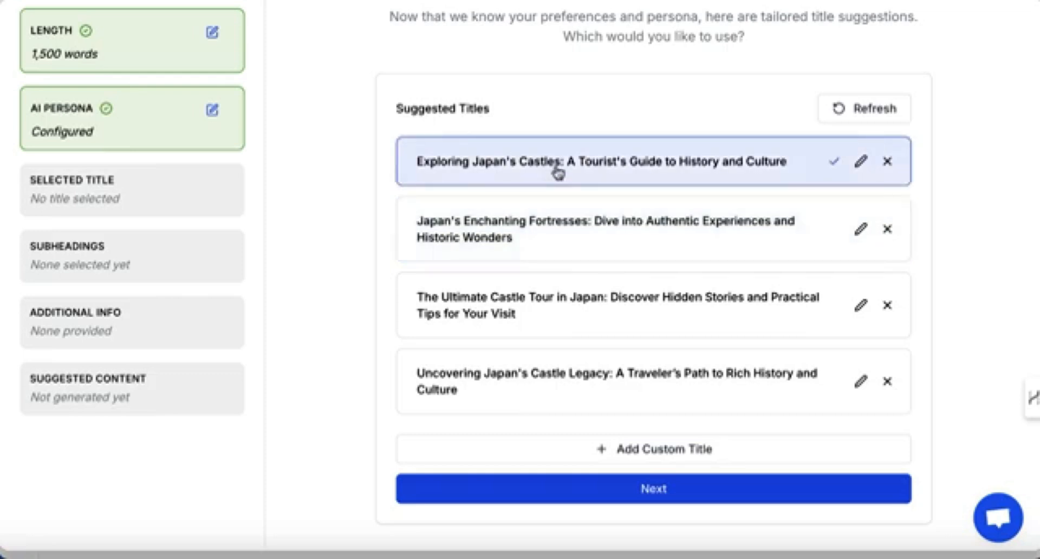
click(642, 491)
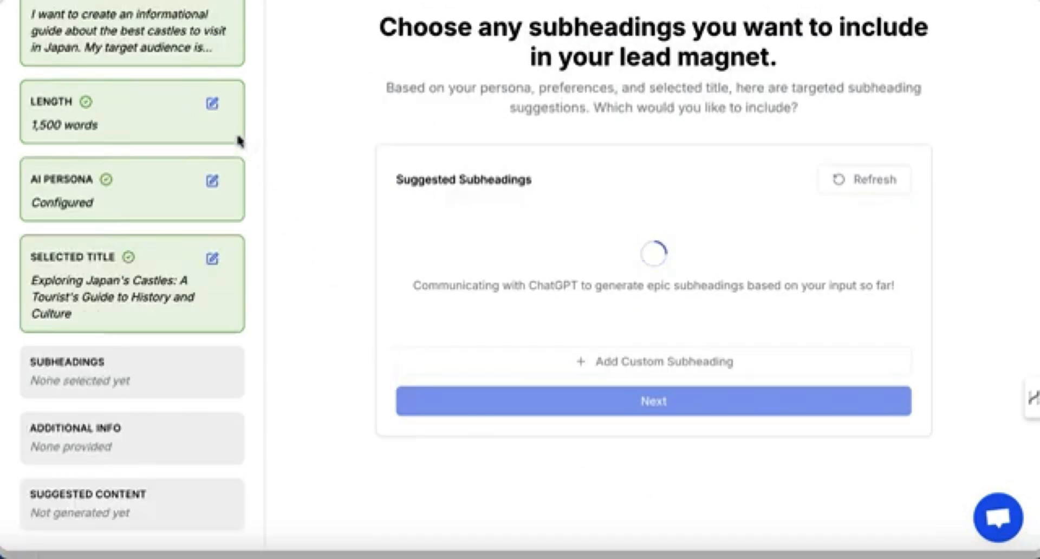
scroll(276, 172, up, 2)
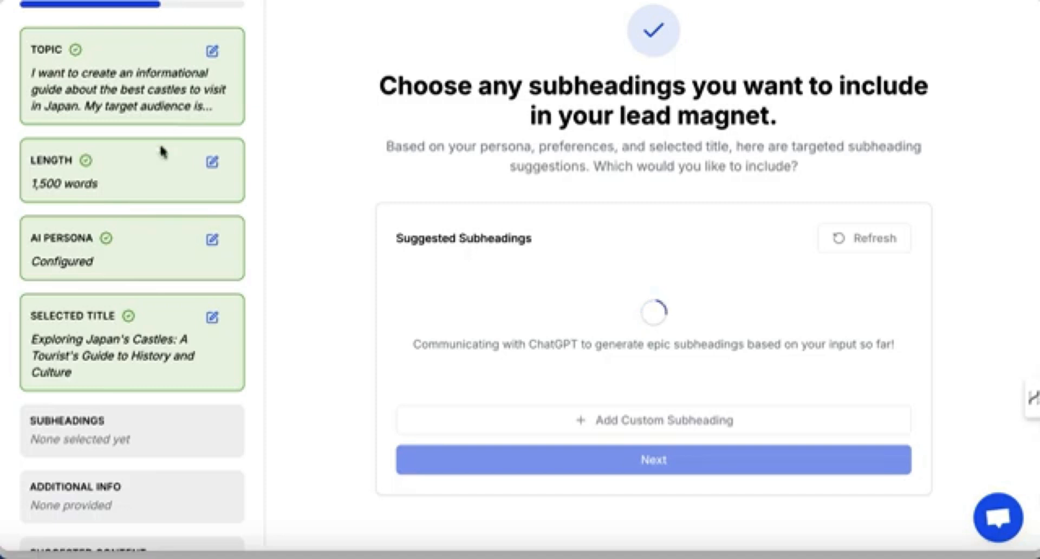
scroll(337, 360, down, 1)
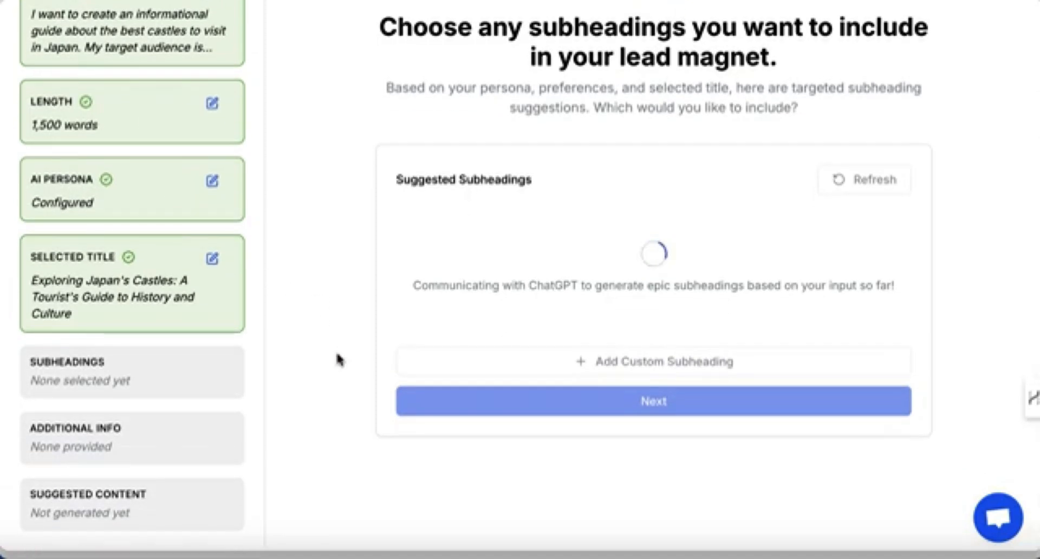
scroll(367, 364, down, 1)
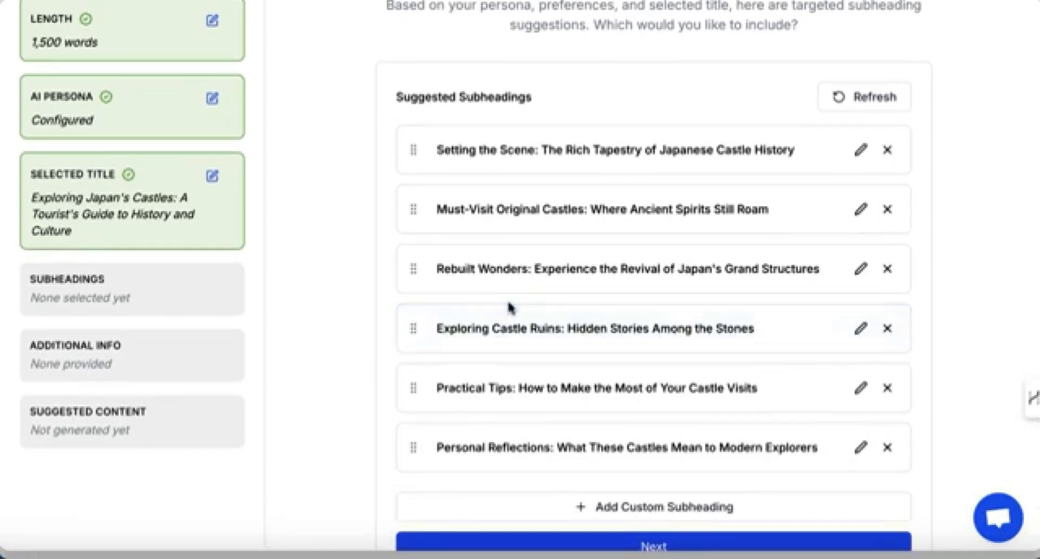
Rename the first suggested subheading to 'An Introduction to Japan and its Castles'.
click(469, 340)
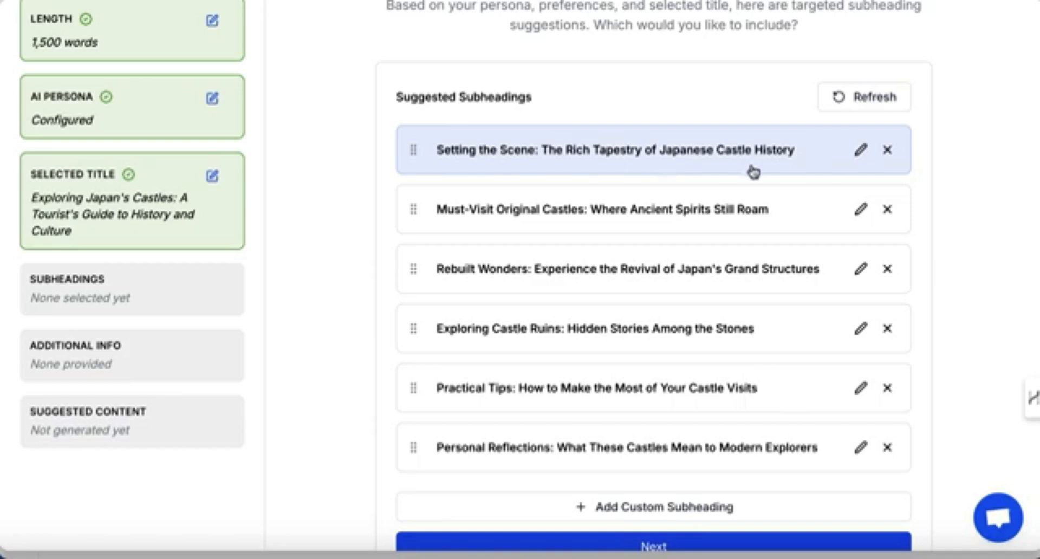
click(860, 149)
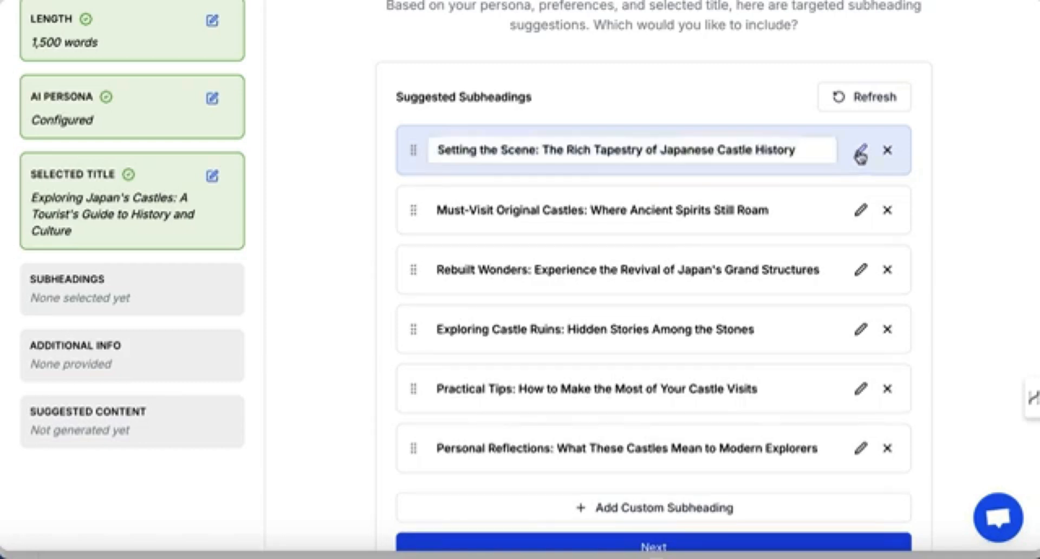
triple_click(556, 153)
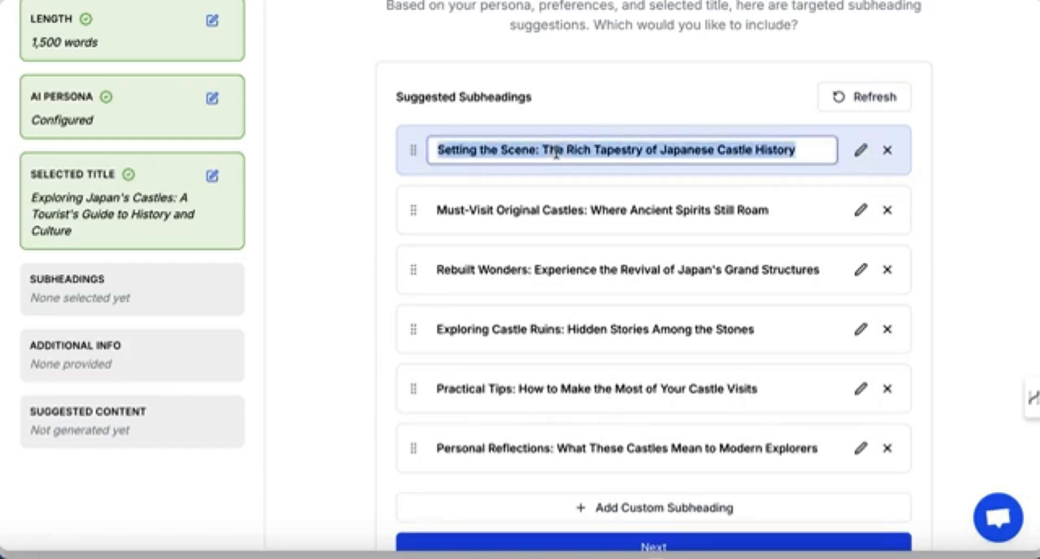
text(An)
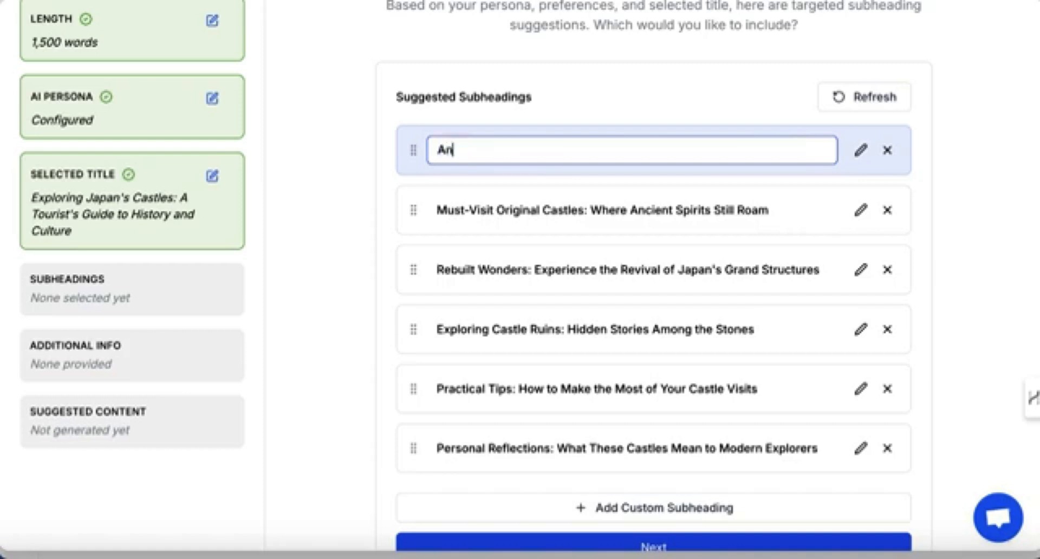
text( Introduc)
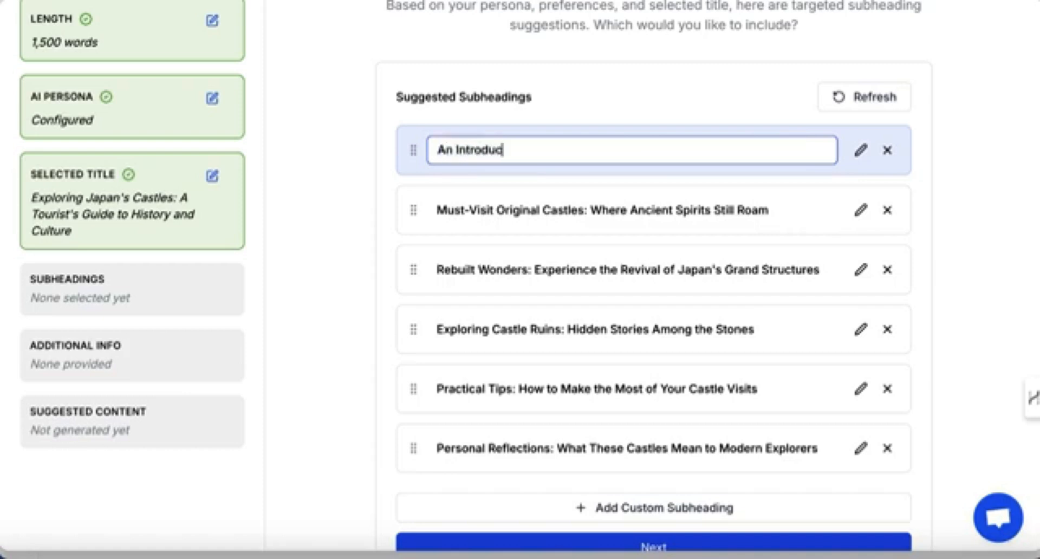
text(tion to Japan and)
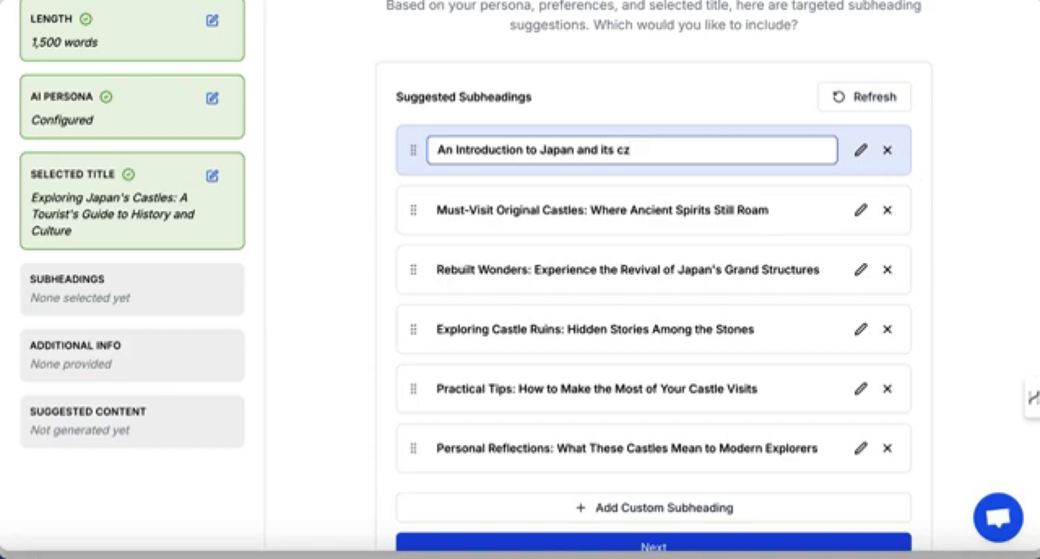
text( its castles)
click(624, 150)
key(BackSpace)
text(C)
click(688, 159)
key(Return)
Remove the 'Personal Reflections: What These Castles Mean to Modern Explorers' subheading and try to continue to the next stage.
scroll(684, 265, down, 1)
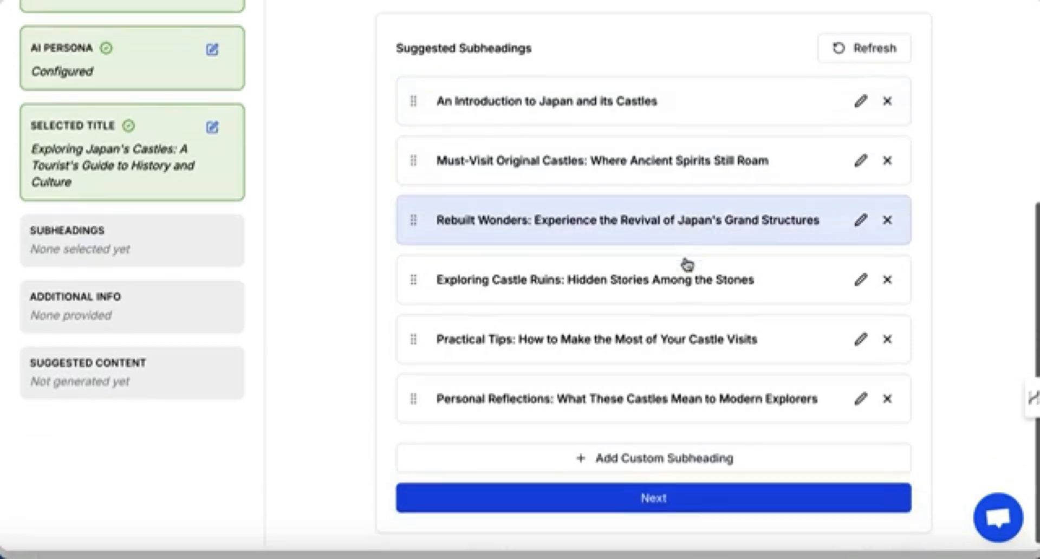
click(887, 399)
scroll(432, 313, up, 1)
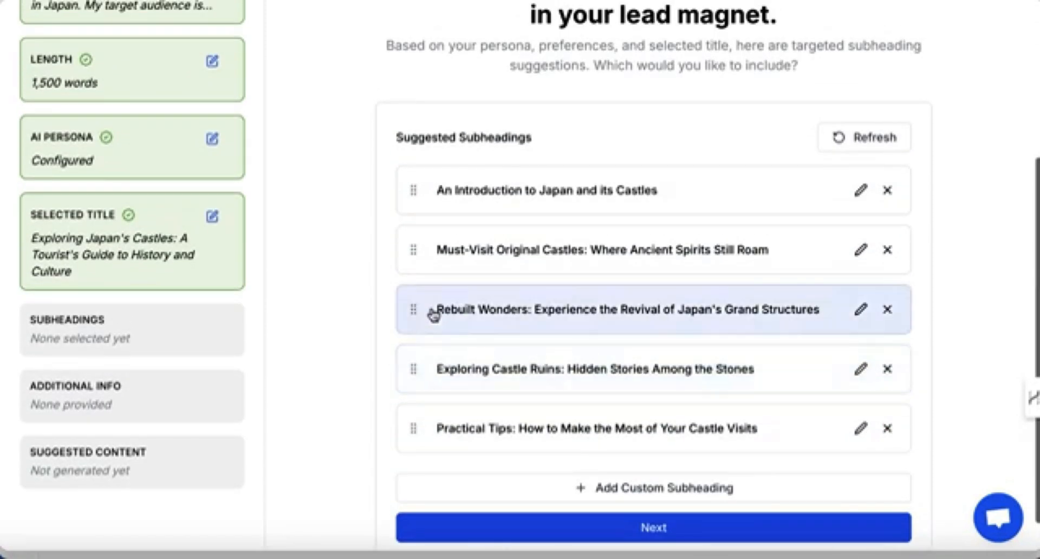
scroll(434, 311, up, 1)
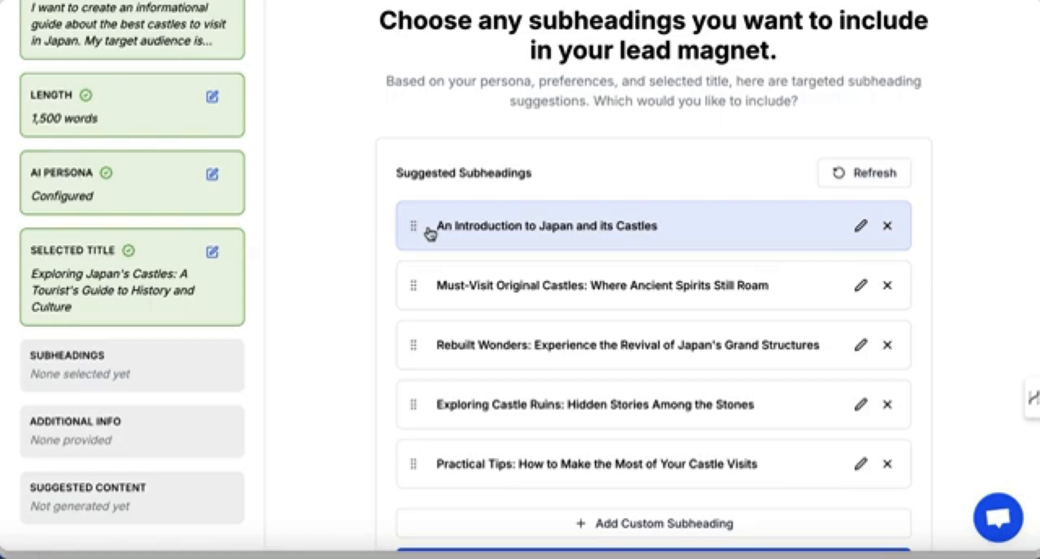
scroll(495, 367, down, 2)
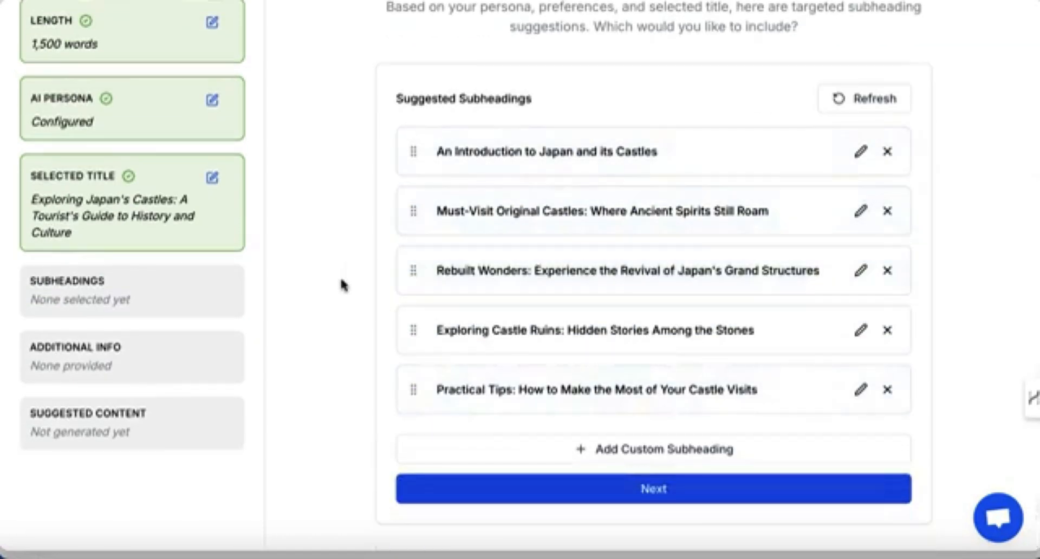
click(621, 491)
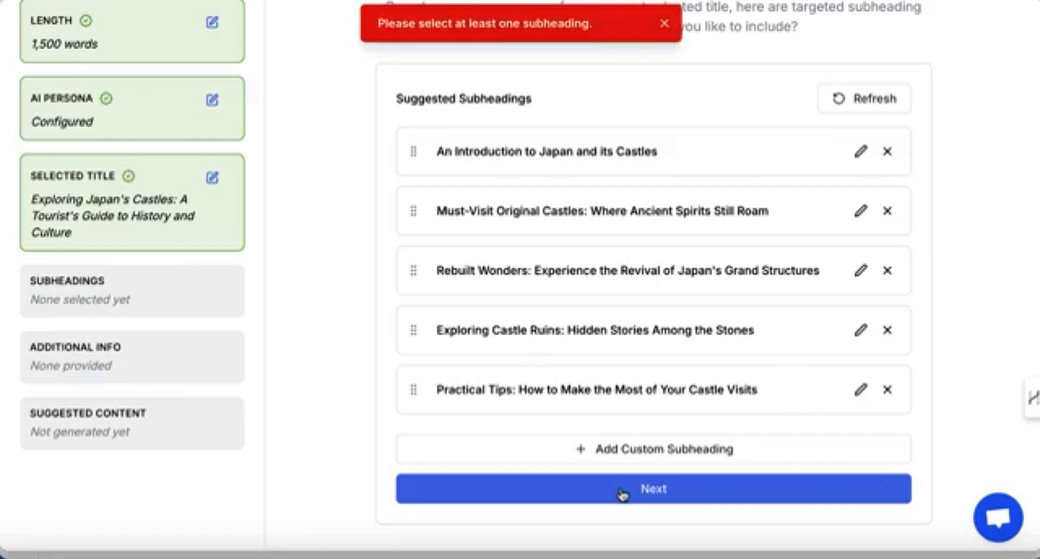
click(664, 25)
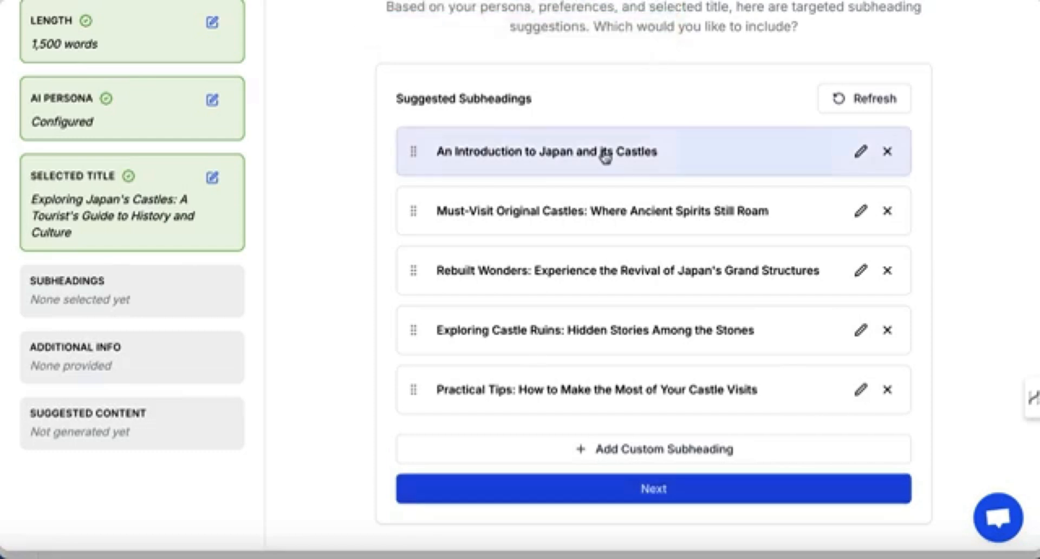
Select all five suggested subheadings and continue to the additional information stage.
scroll(604, 155, up, 1)
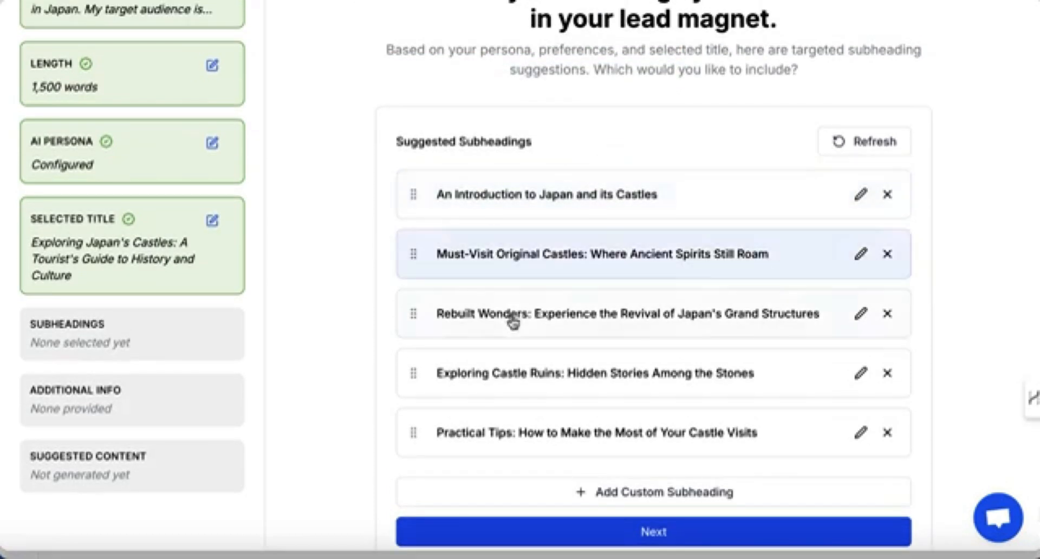
click(523, 206)
click(524, 261)
click(525, 320)
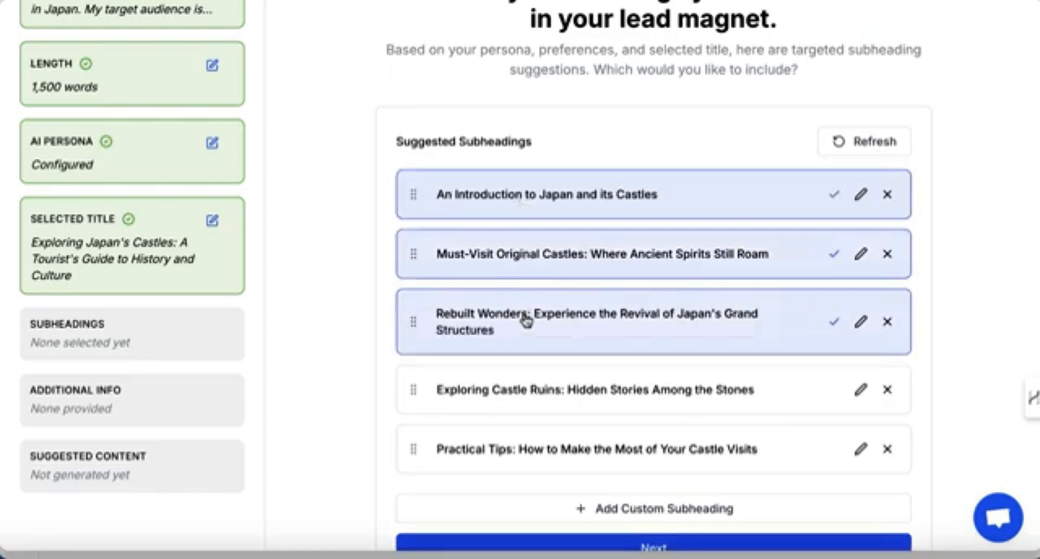
click(531, 395)
click(540, 456)
scroll(540, 461, down, 1)
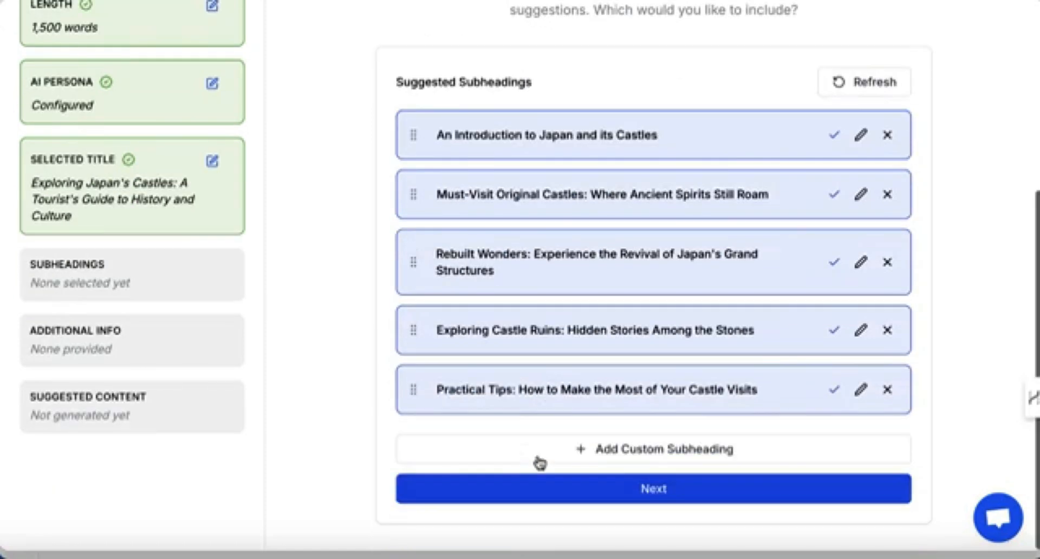
click(619, 494)
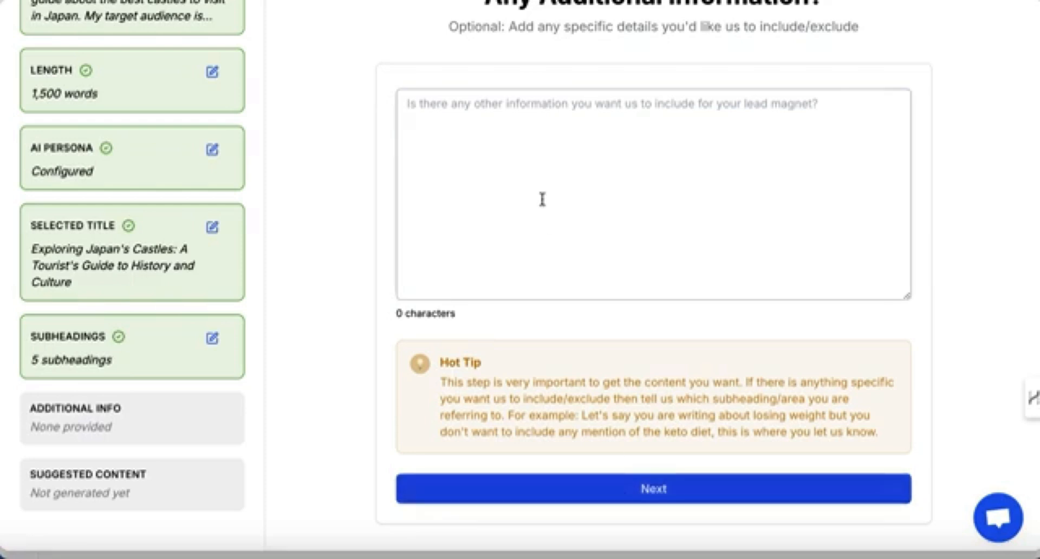
Enter 'Please make sure you include information on these castles: Himeji, Osaka, Nagoya, Inuyama, Naegi' as additional information.
scroll(542, 200, up, 2)
scroll(542, 199, down, 1)
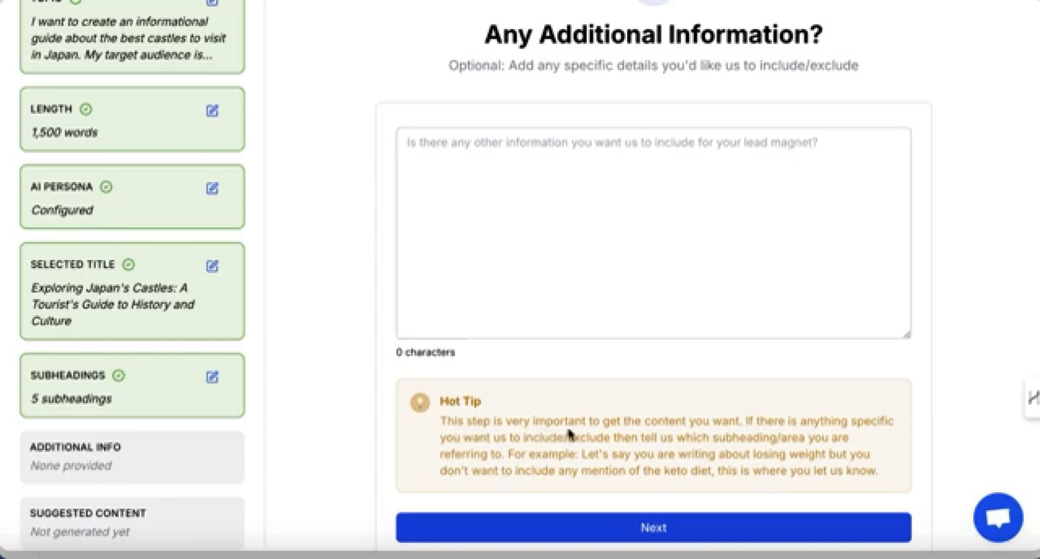
click(445, 163)
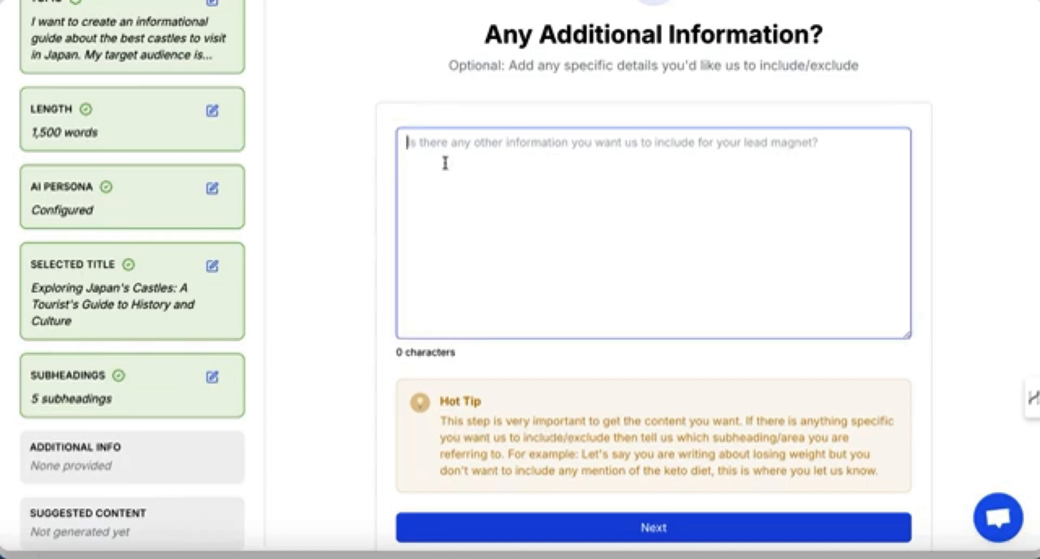
text(Please make)
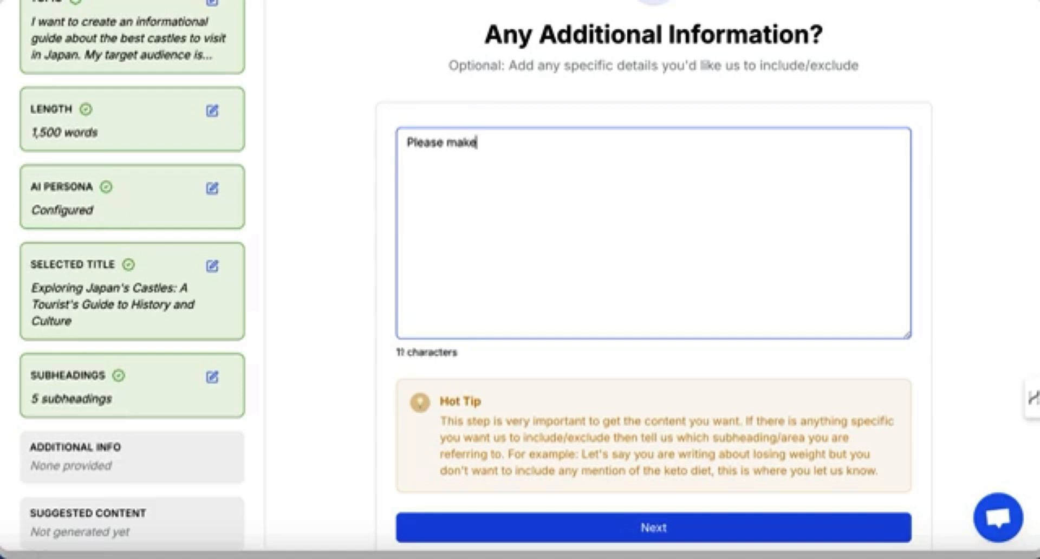
text( sure you )
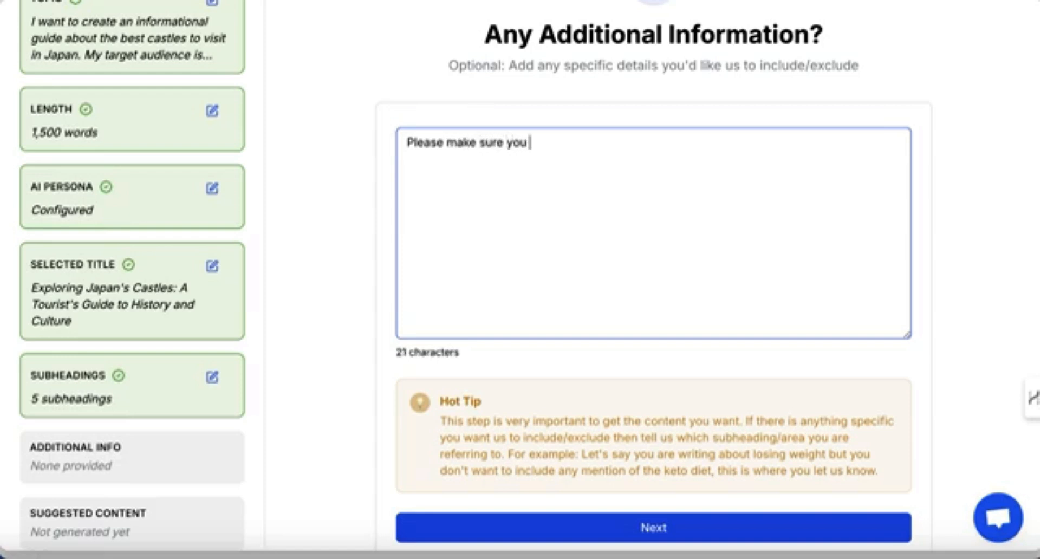
text(include in)
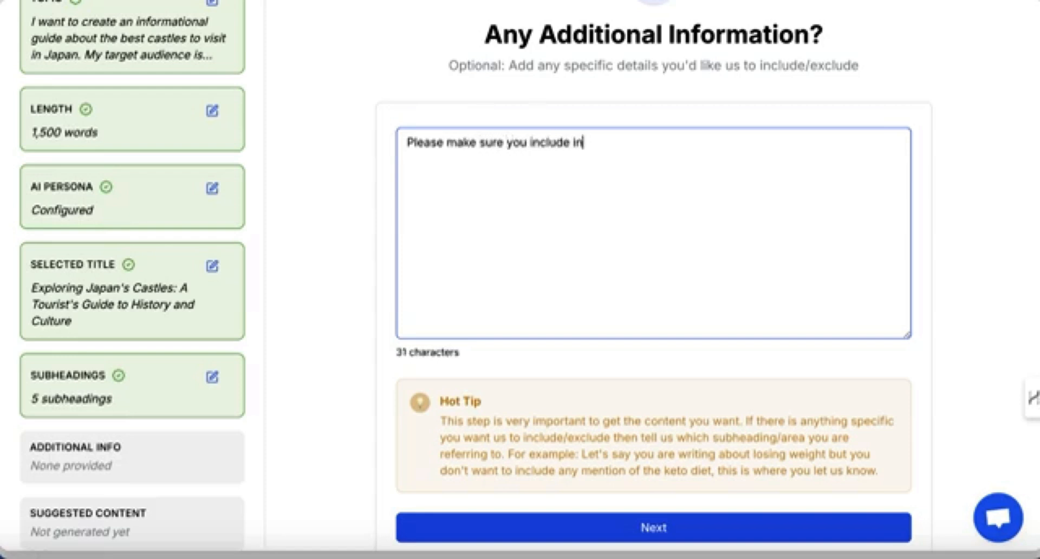
text(formation on )
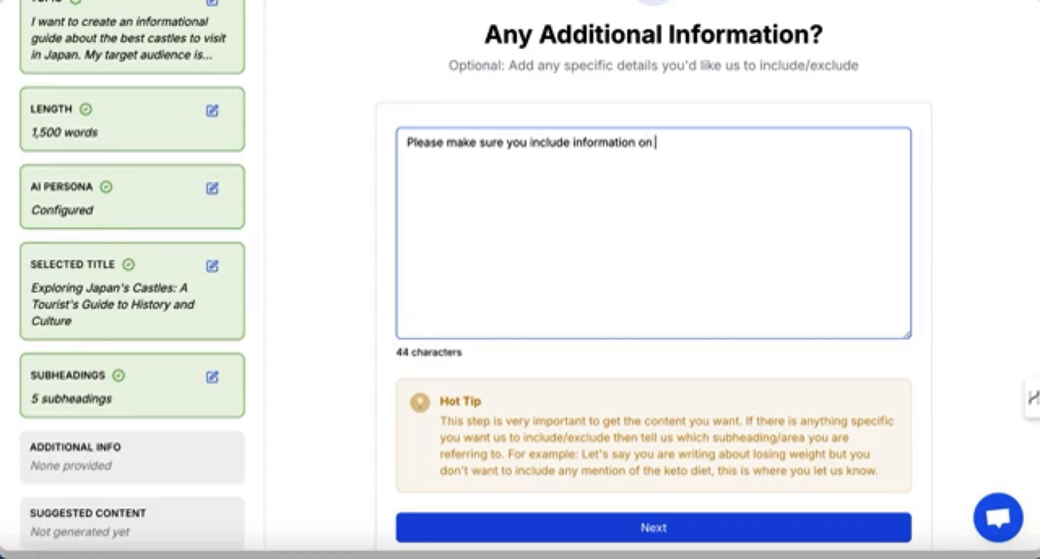
text(these cast)
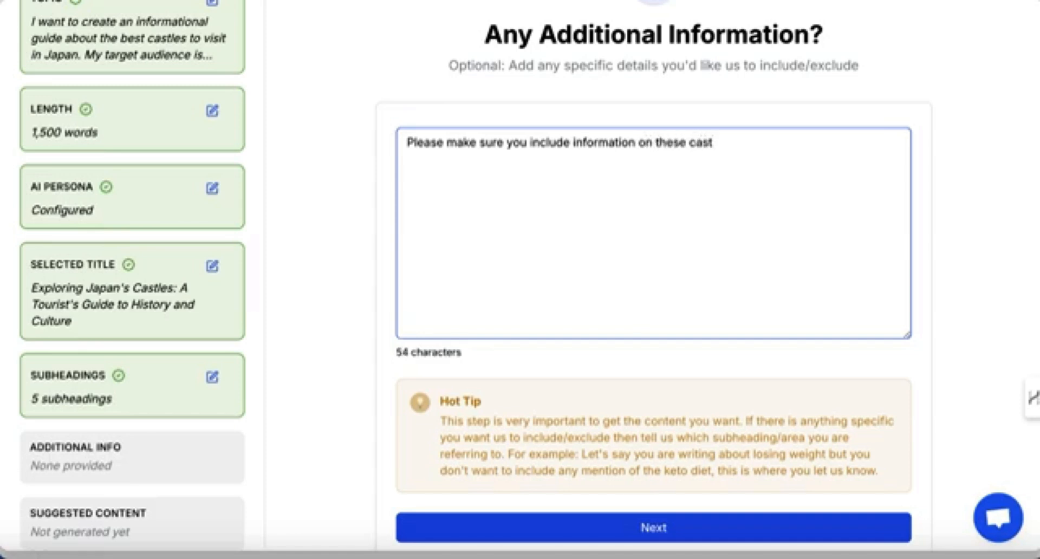
text(les:  )
text(Himej)
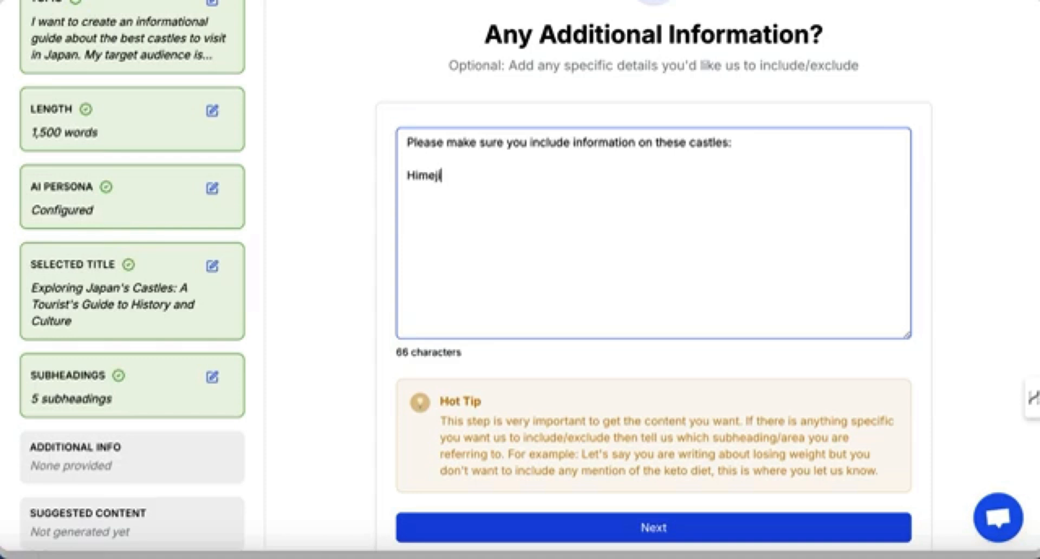
text(i, Osaka, Nagoayt)
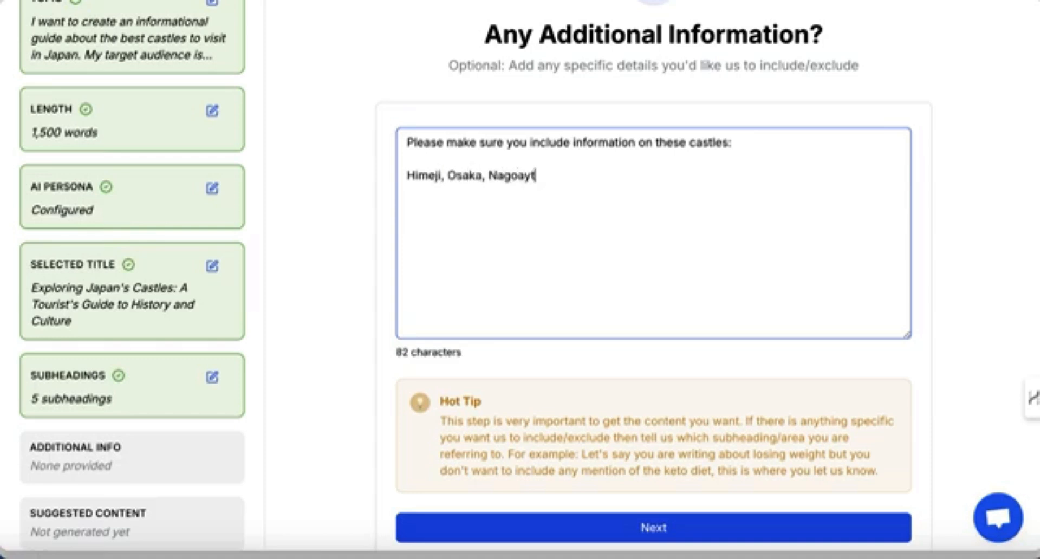
key(BackSpace)
key(BackSpace)
key(BackSpace)
text(ya, Inuyama, )
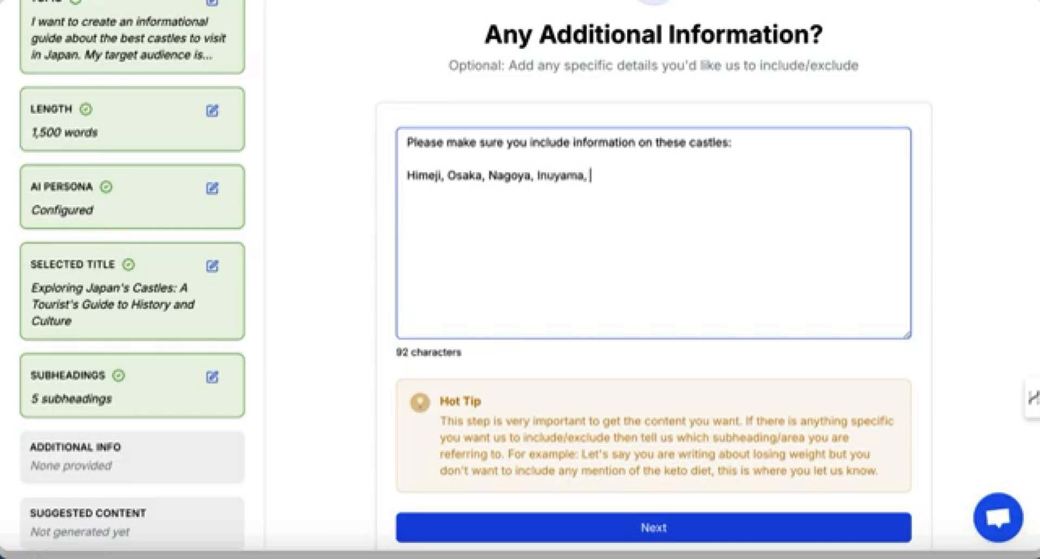
text(Naegi)
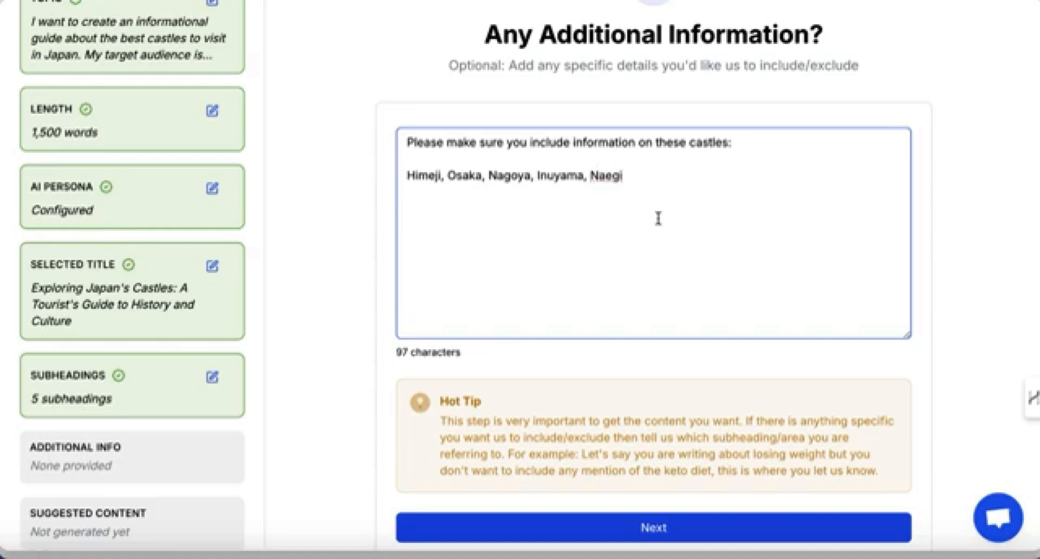
Submit the additional information to generate suggested content for the subheadings.
scroll(657, 219, down, 1)
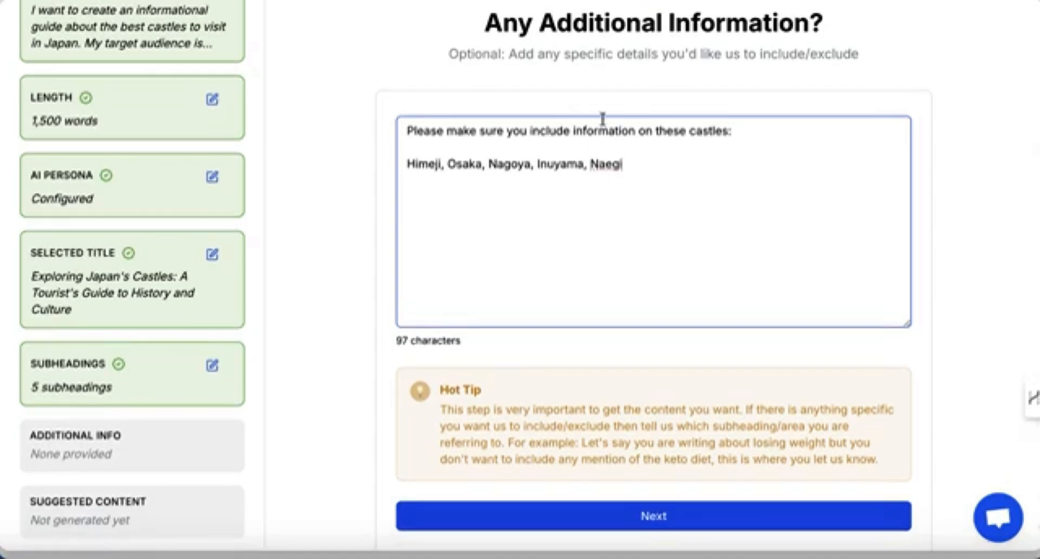
scroll(567, 233, down, 1)
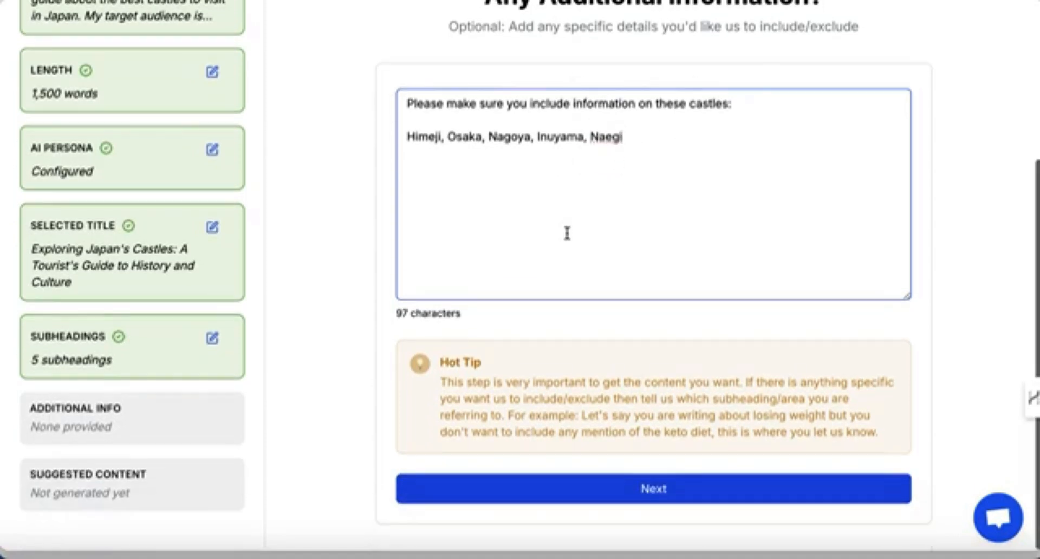
click(656, 488)
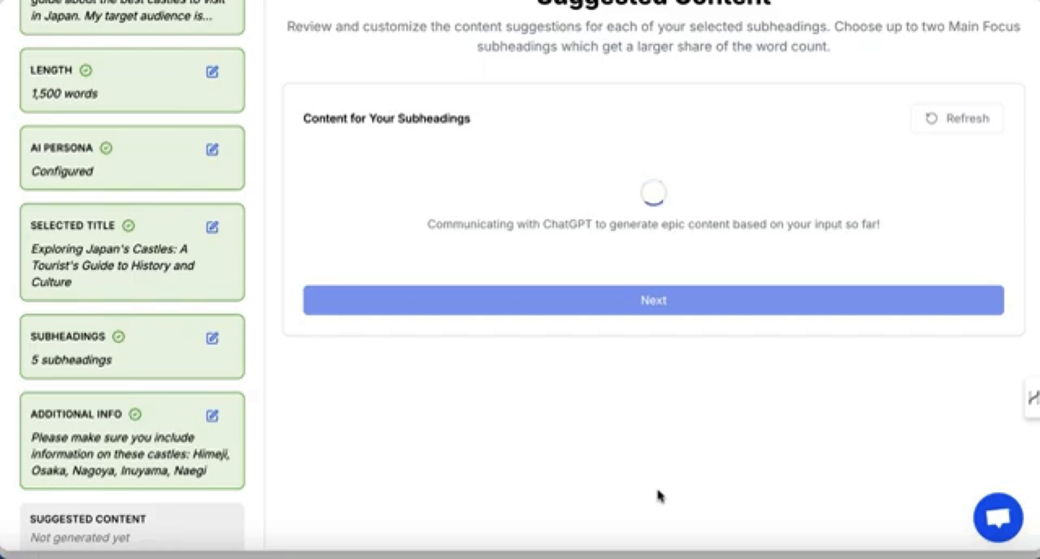
Review the generated content summaries for each subheading.
scroll(660, 496, up, 1)
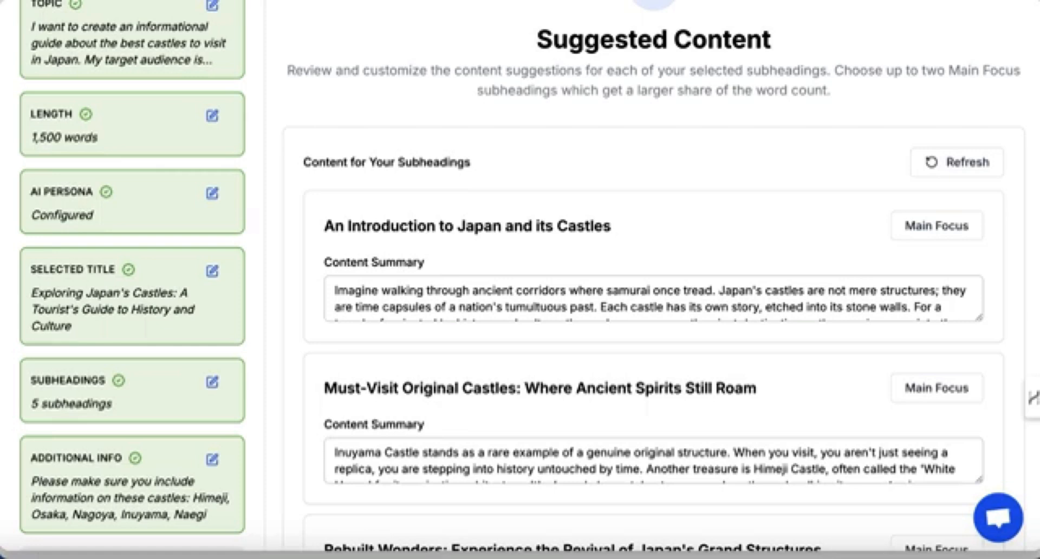
click(973, 159)
scroll(441, 363, down, 1)
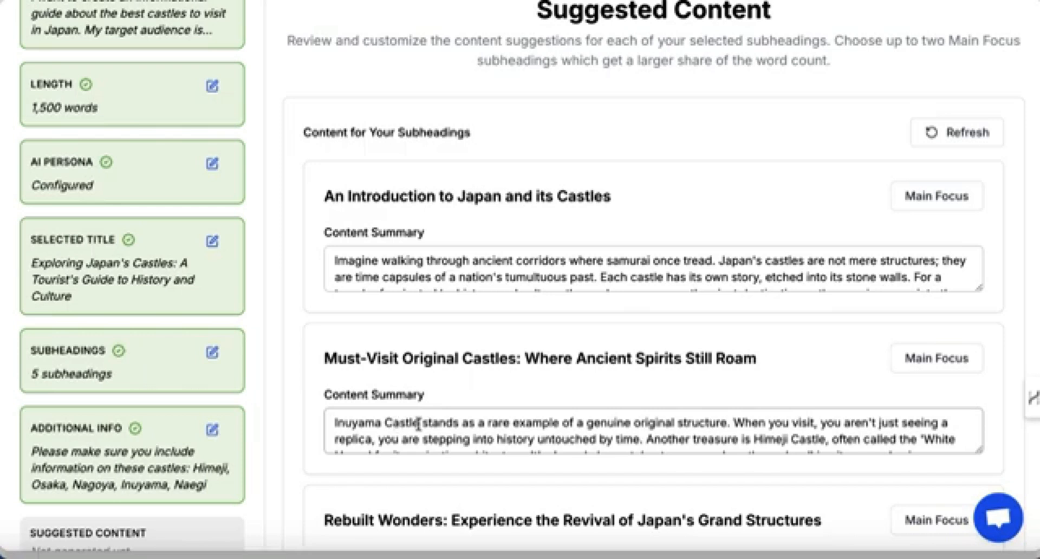
drag(419, 423, 332, 425)
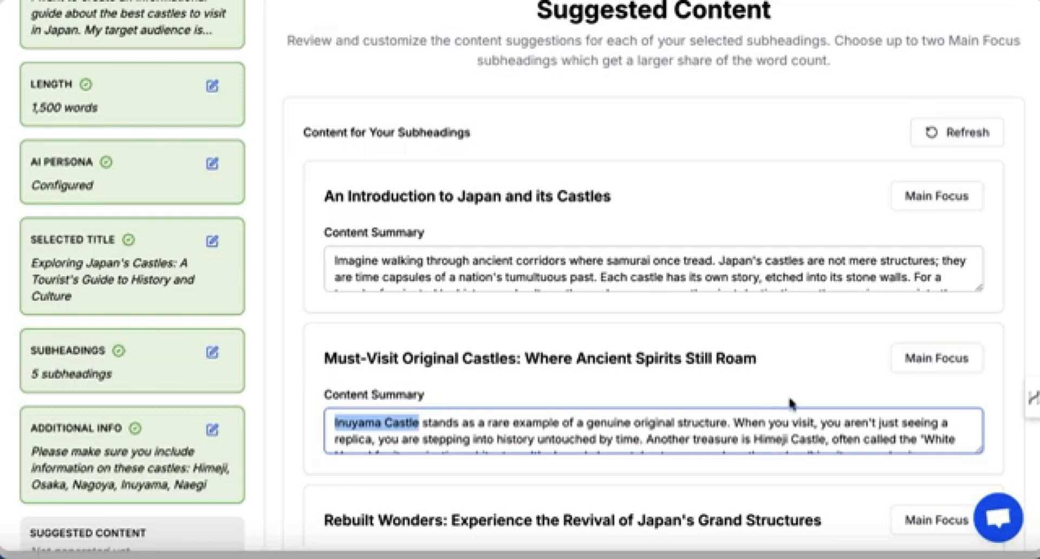
scroll(791, 404, down, 5)
scroll(516, 486, down, 2)
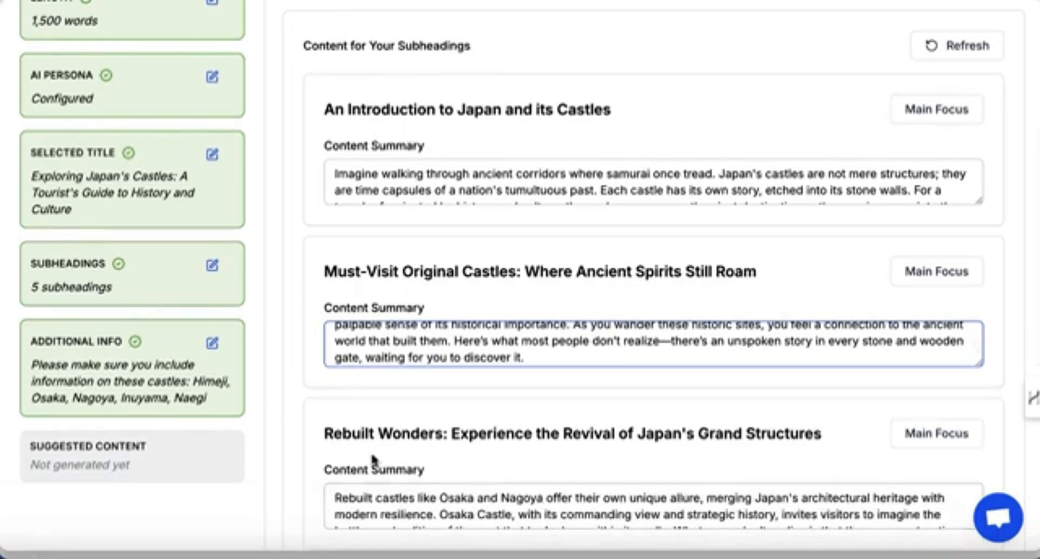
scroll(302, 487, down, 4)
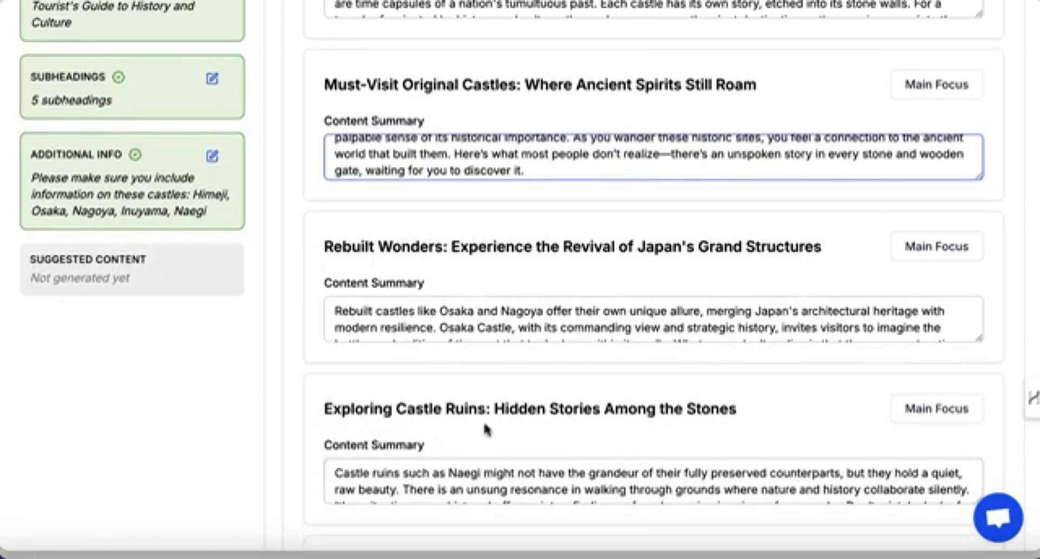
scroll(538, 436, down, 2)
scroll(540, 431, up, 2)
scroll(540, 432, up, 3)
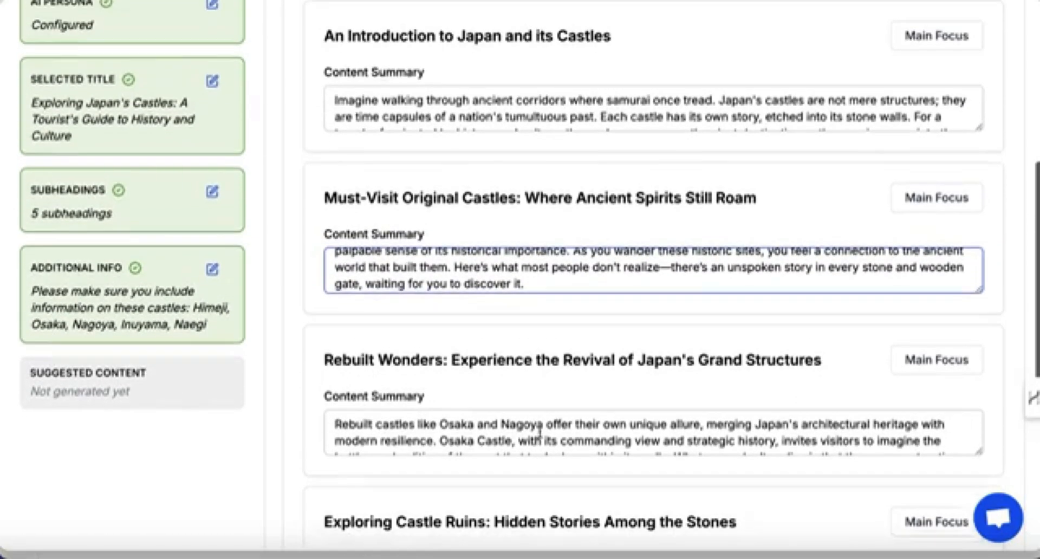
scroll(676, 263, up, 2)
scroll(700, 149, up, 3)
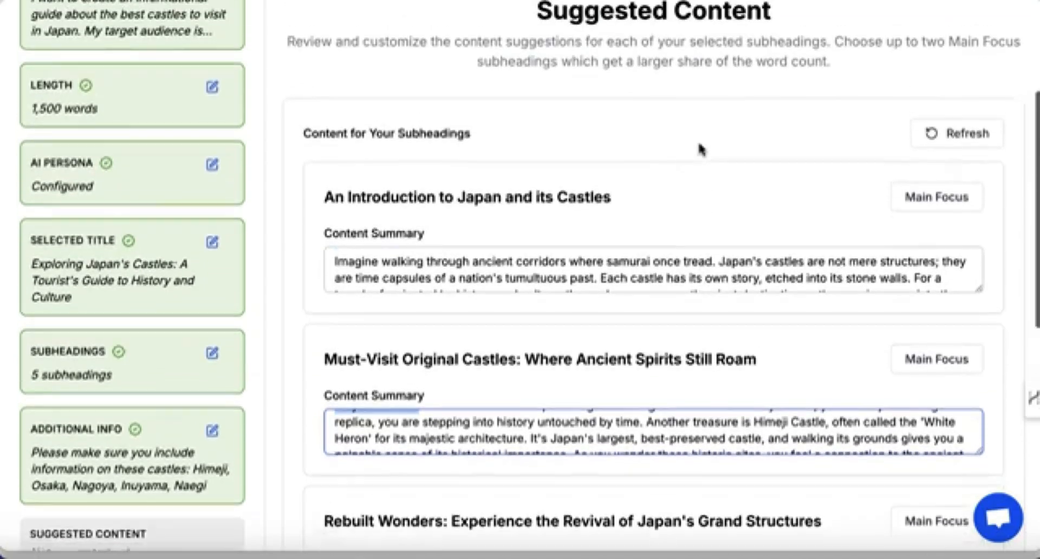
scroll(700, 149, down, 1)
Enlarge the introduction's content summary and replace the dash after 'destinations' with a full stop, capitalising 'They'.
drag(980, 221, 980, 415)
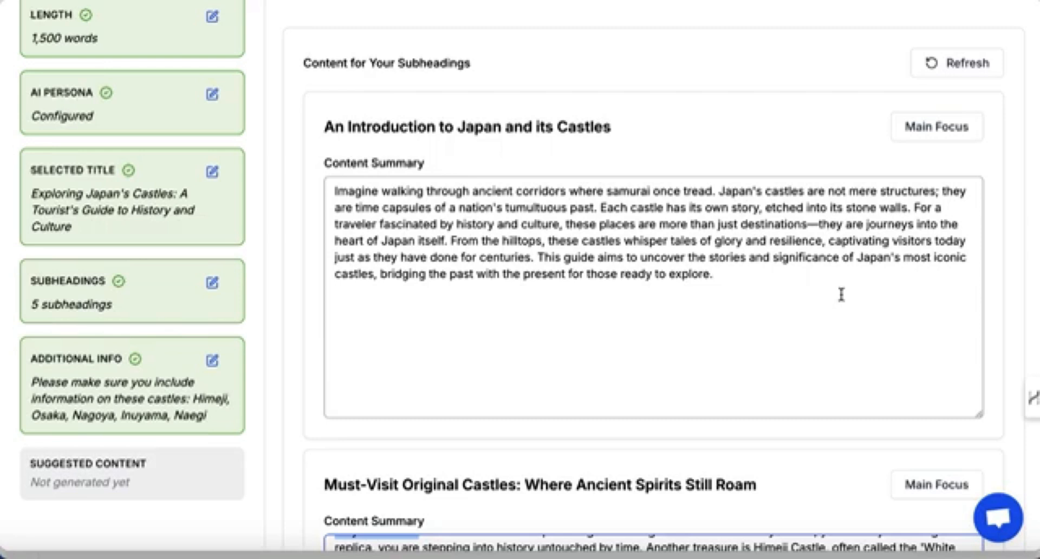
click(817, 224)
key(BackSpace)
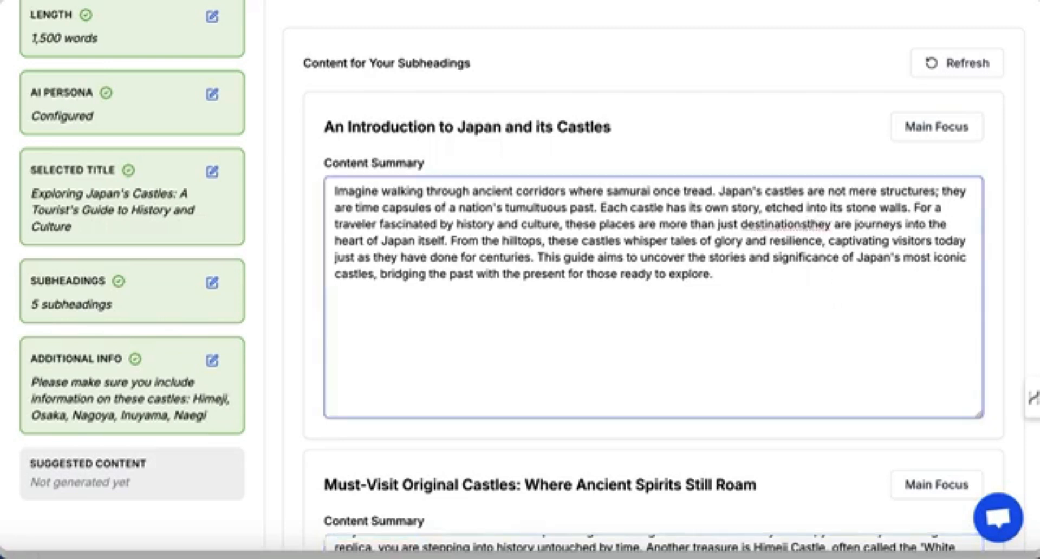
text(.)
key(Delete)
text(T)
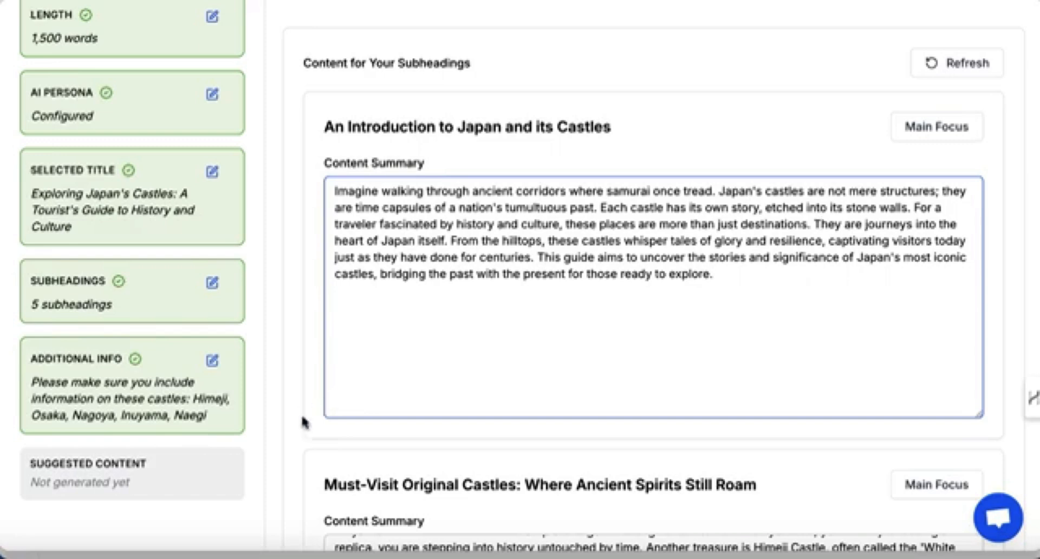
Enlarge the Must-Visit Original Castles summary and replace the dash after 'realize' with a full stop, capitalising 'There's'.
scroll(303, 422, down, 4)
scroll(808, 352, down, 1)
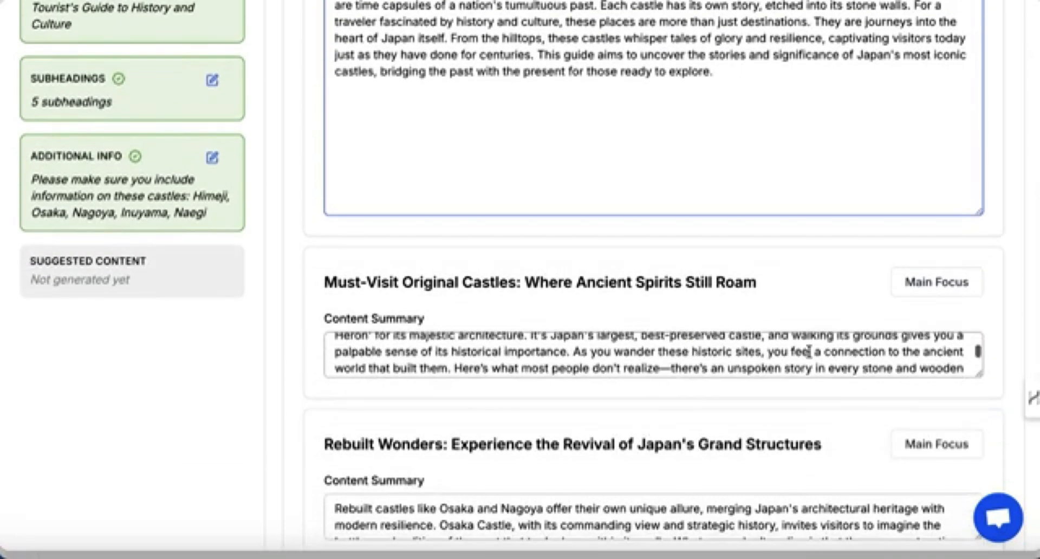
drag(980, 374, 982, 500)
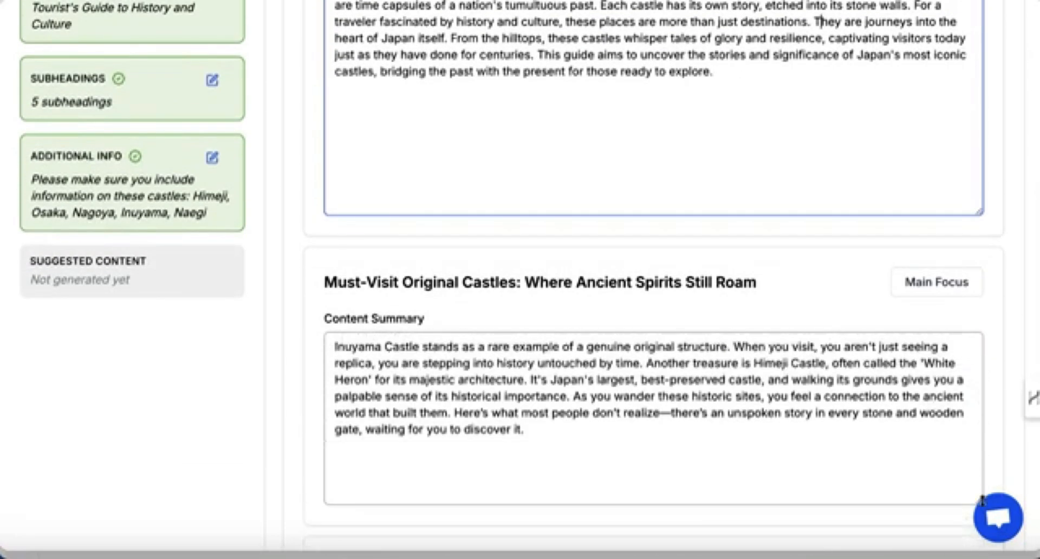
click(670, 416)
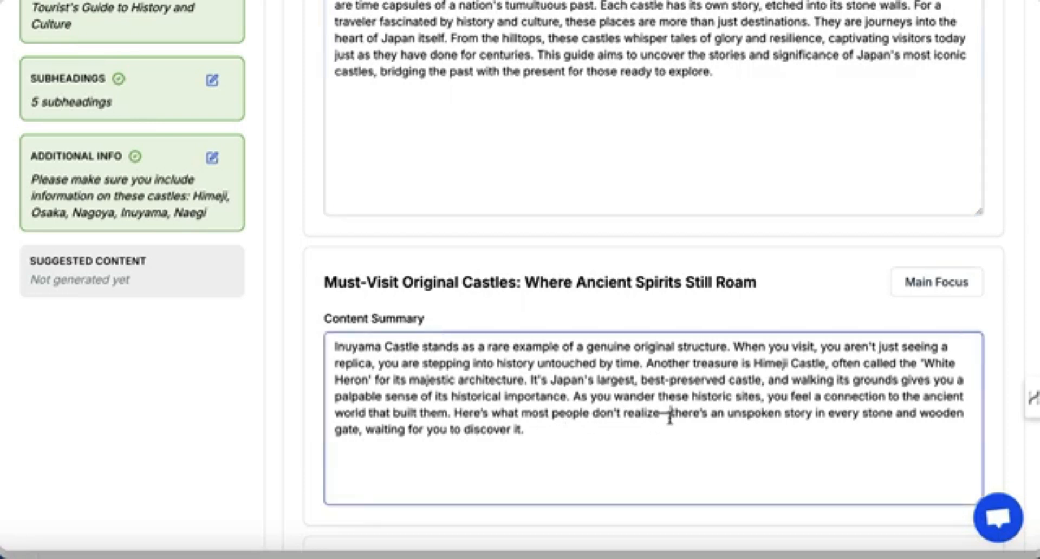
key(BackSpace)
text(.)
key(BackSpace)
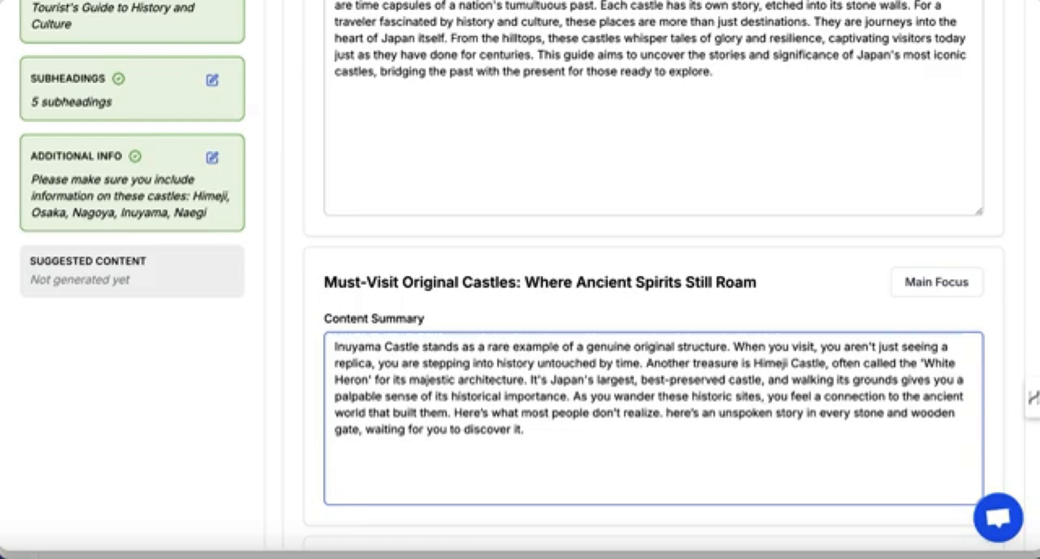
text(T)
scroll(673, 418, down, 1)
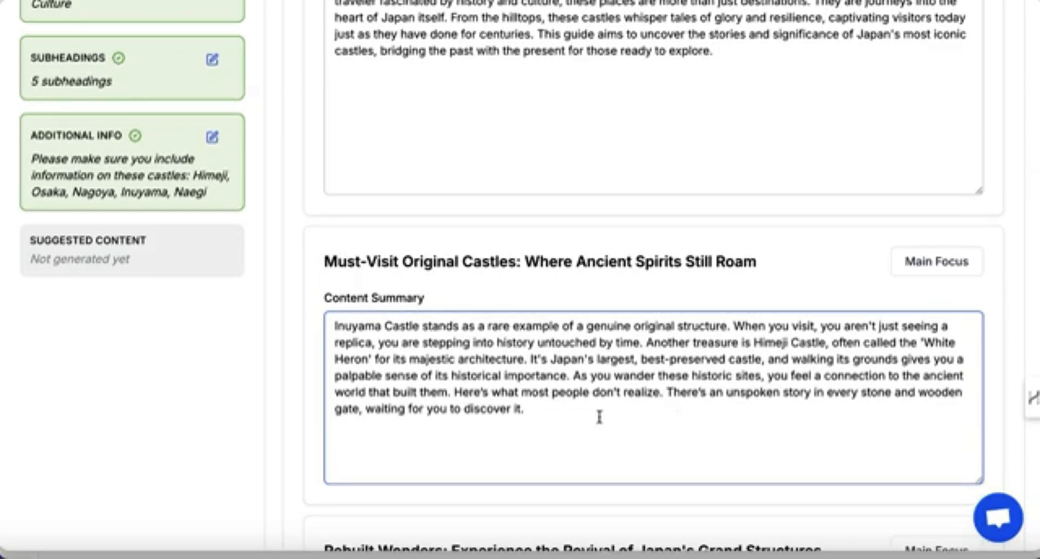
Try to continue to the next stage without choosing a main focus section, then dismiss the error notice.
scroll(599, 418, down, 6)
scroll(585, 420, down, 3)
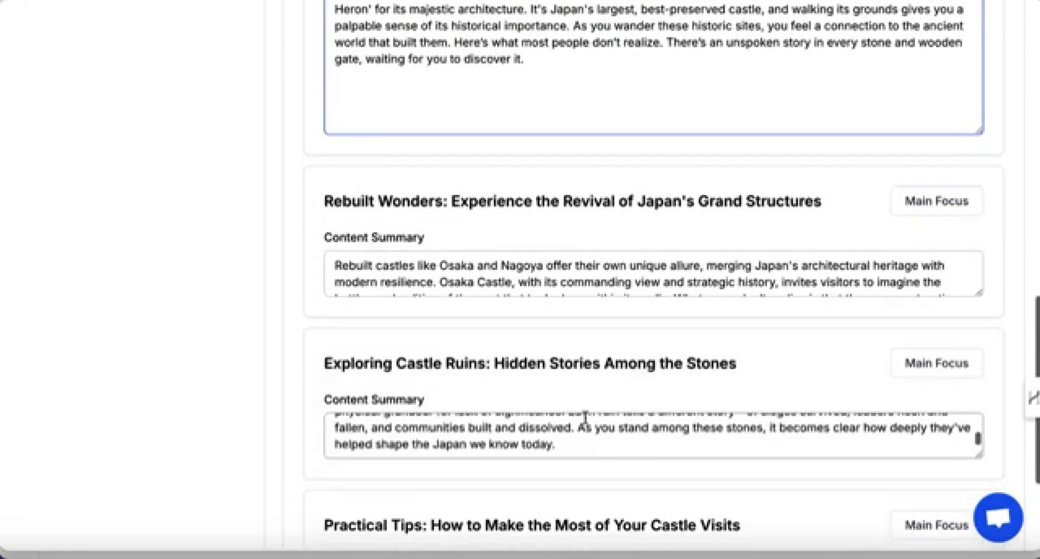
scroll(325, 396, down, 3)
scroll(325, 397, down, 1)
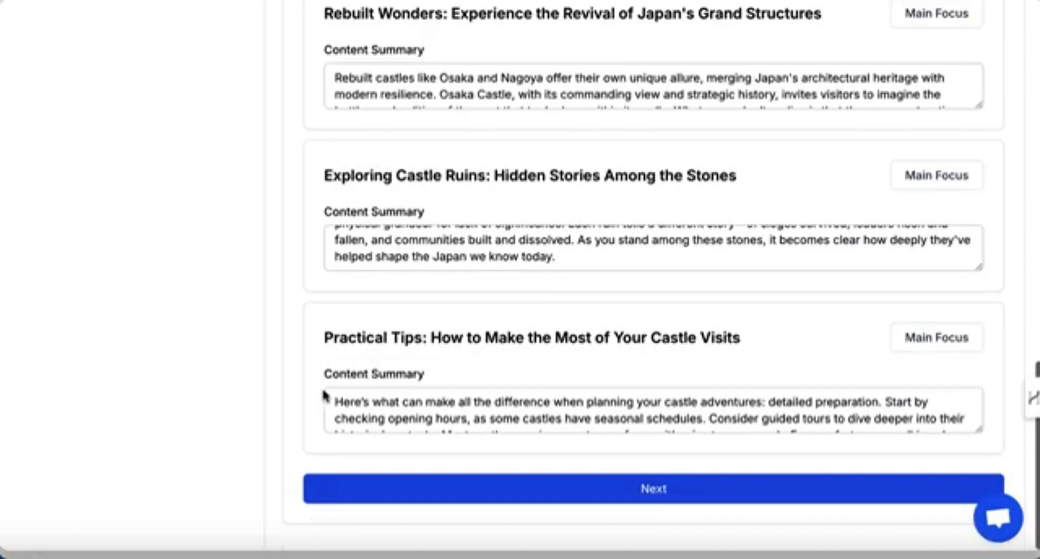
click(629, 493)
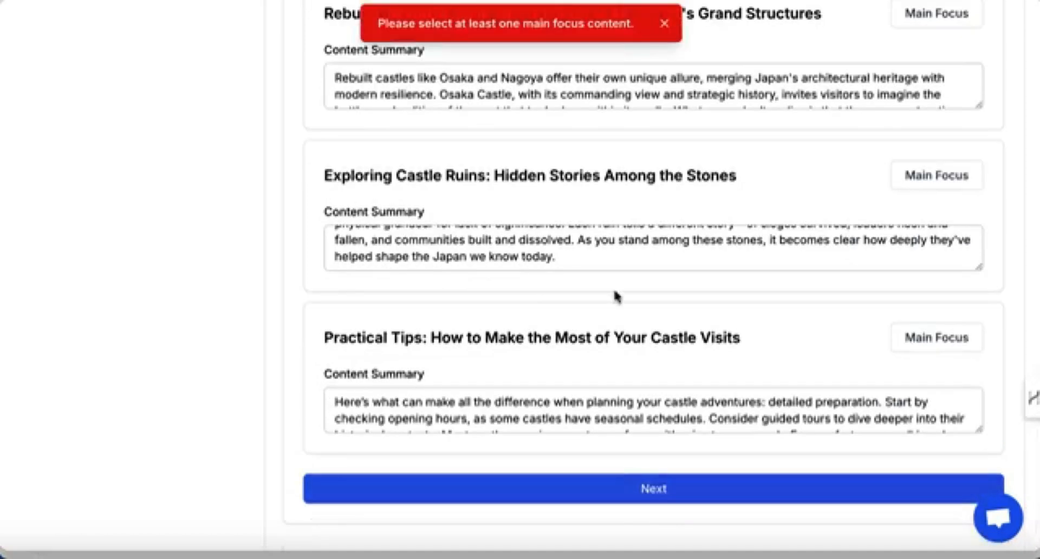
scroll(616, 295, up, 7)
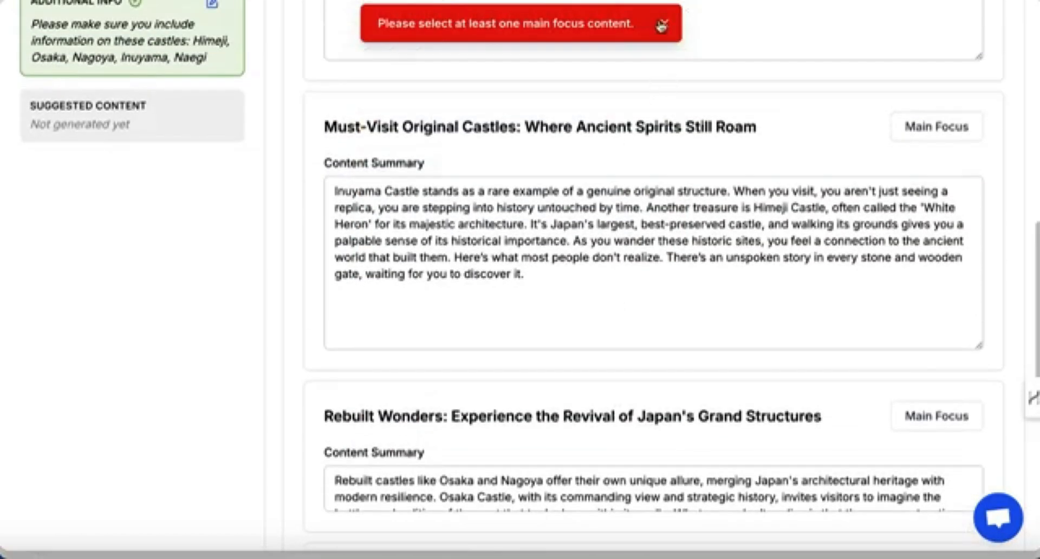
click(664, 24)
Mark the 'Must-Visit Original Castles: Where Ancient Spirits Still Roam' section as the main focus.
scroll(673, 102, up, 1)
scroll(673, 102, up, 4)
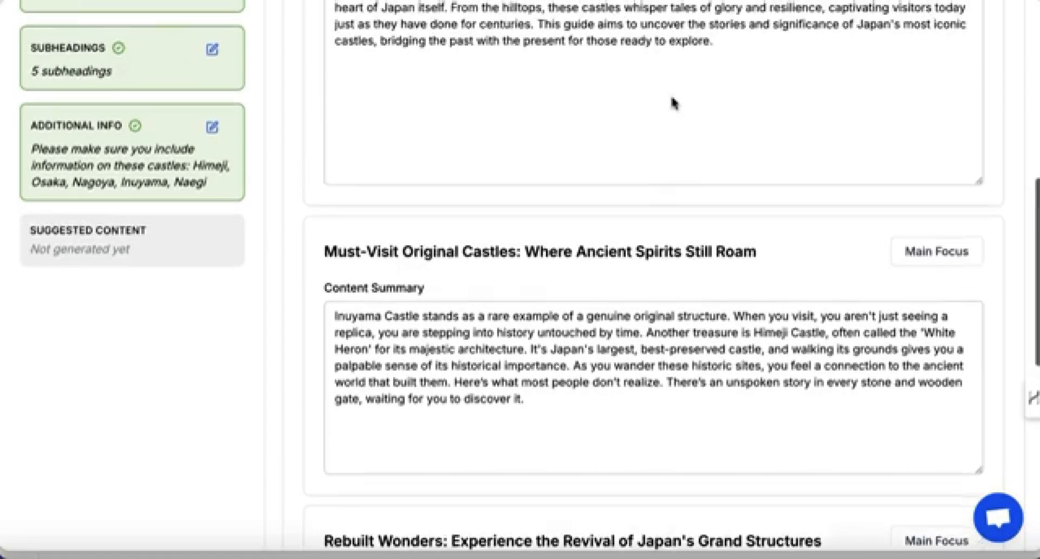
scroll(673, 97, down, 1)
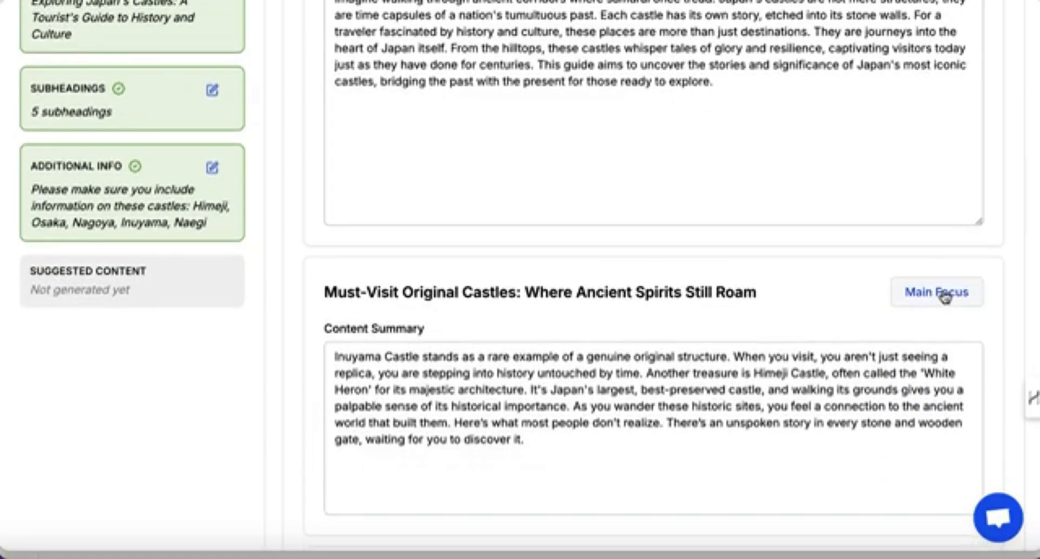
click(946, 294)
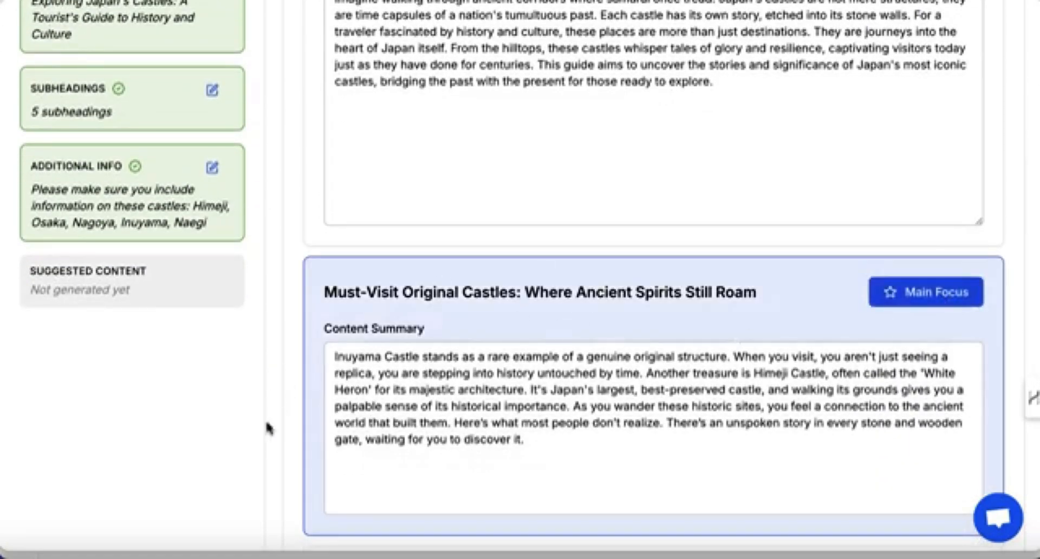
Continue past the content suggestions and create the lead magnet.
scroll(293, 448, down, 10)
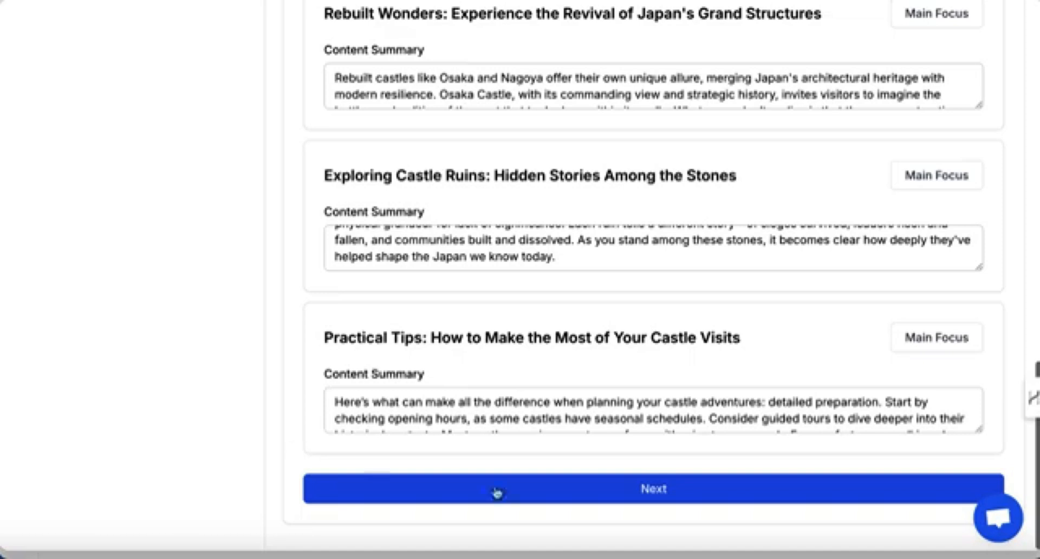
click(611, 494)
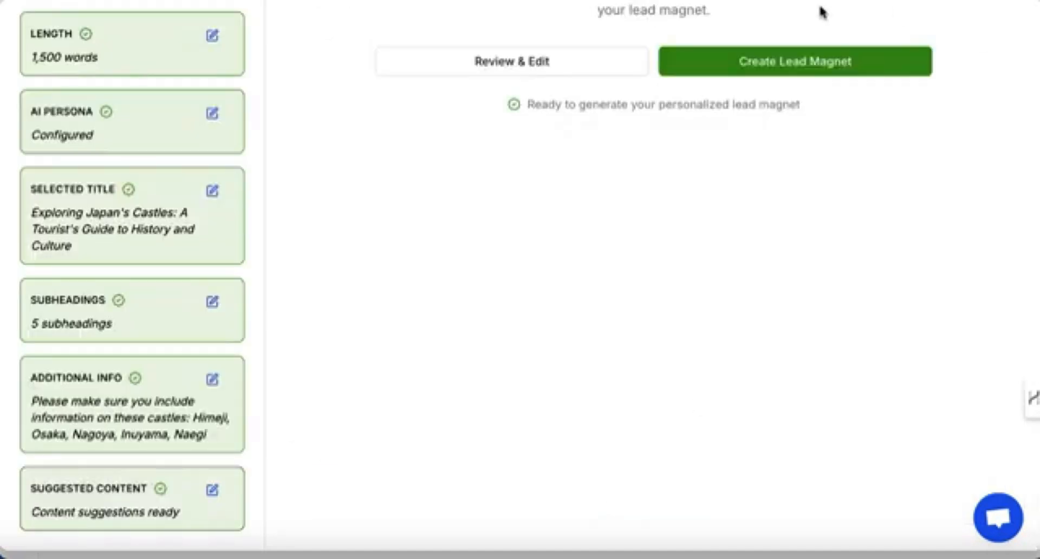
click(746, 61)
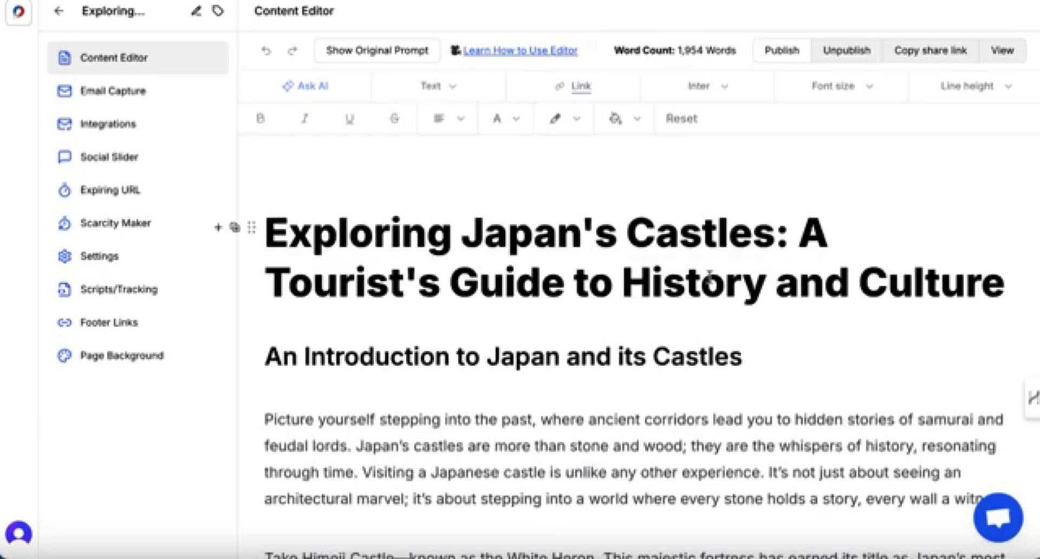
Centre-align the guide's main title 'Exploring Japan's Castles: A Tourist's Guide to History and Culture'.
triple_click(709, 276)
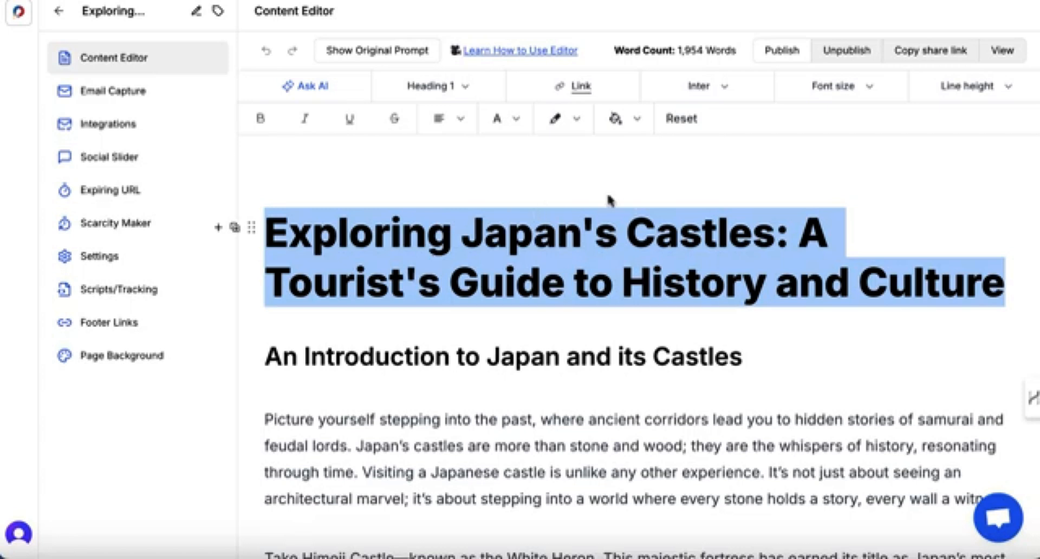
click(461, 120)
click(491, 161)
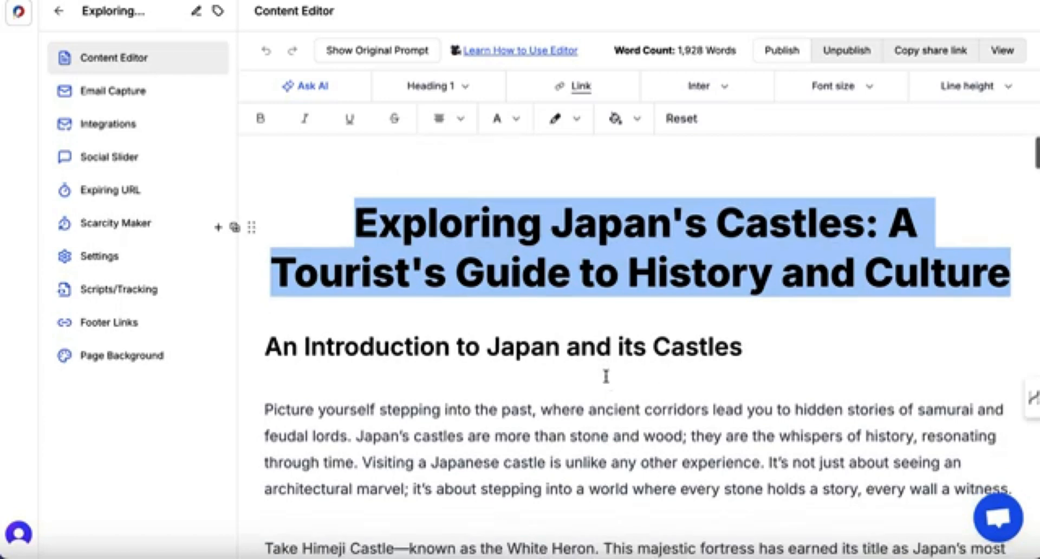
scroll(605, 376, down, 3)
scroll(606, 376, up, 1)
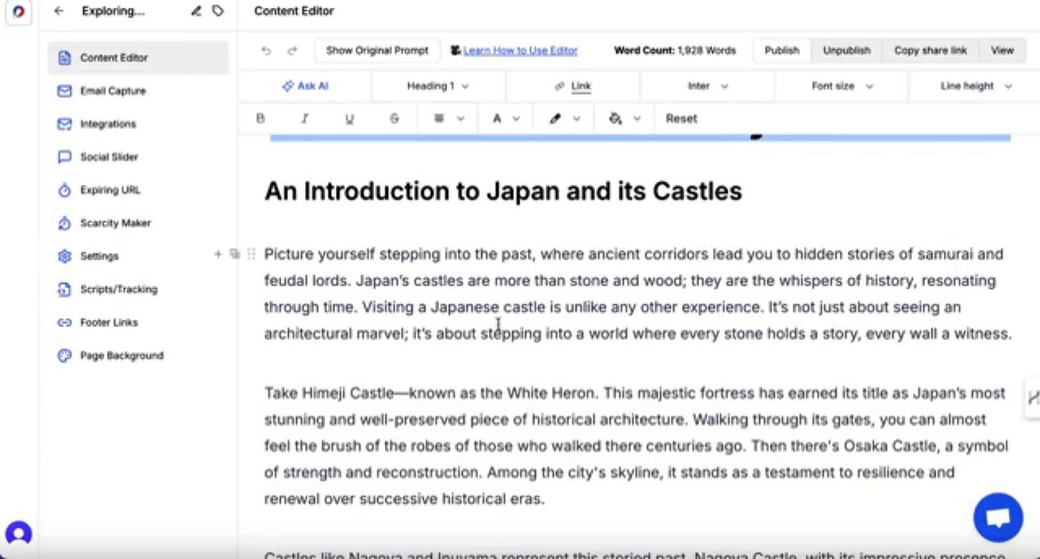
Link the words 'Imagine standing on weathered stones' in the Must-Visit Original Castles section to the pasted japaninsidersecr… URL.
click(465, 281)
scroll(464, 281, down, 8)
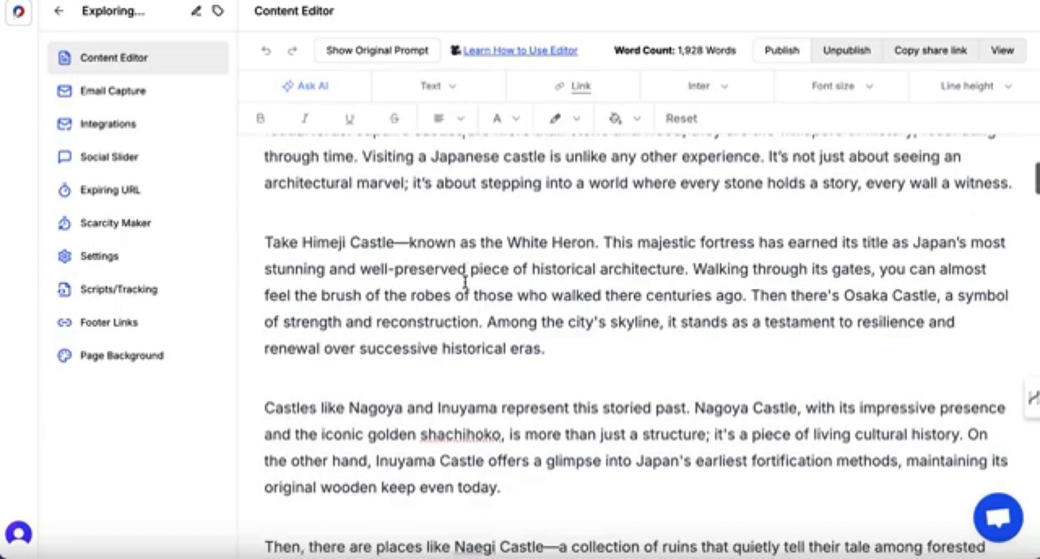
scroll(465, 281, down, 3)
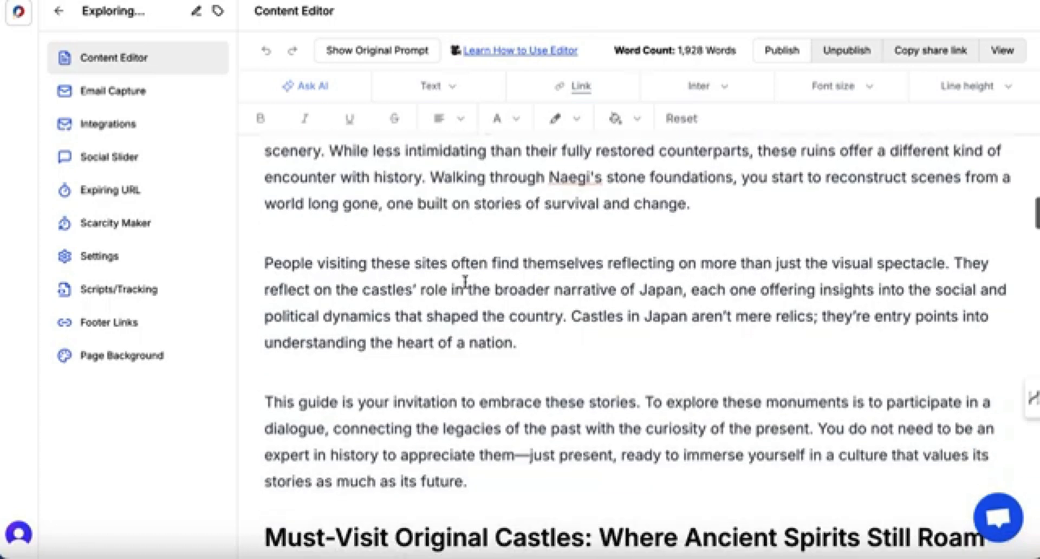
scroll(465, 281, down, 5)
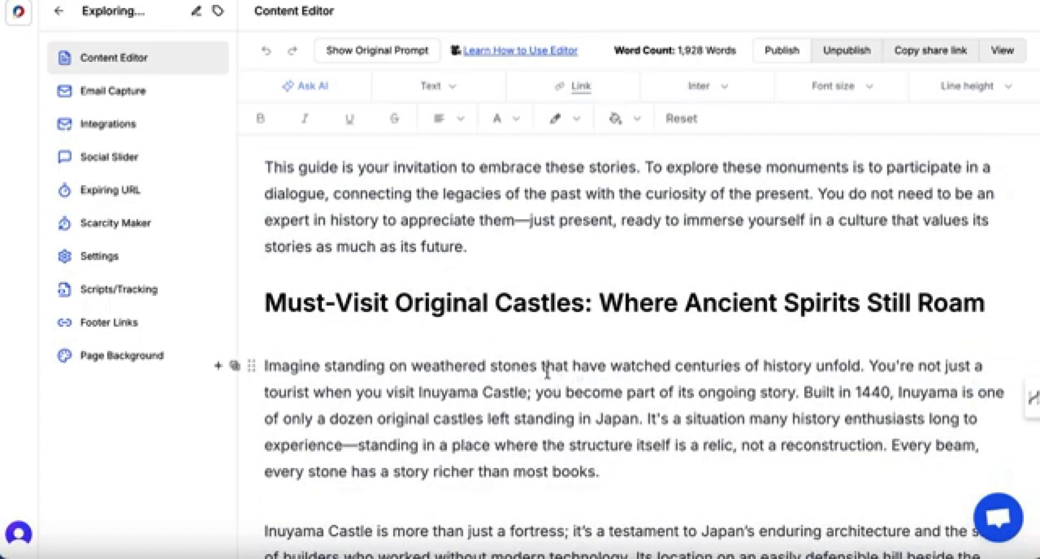
drag(536, 368, 264, 369)
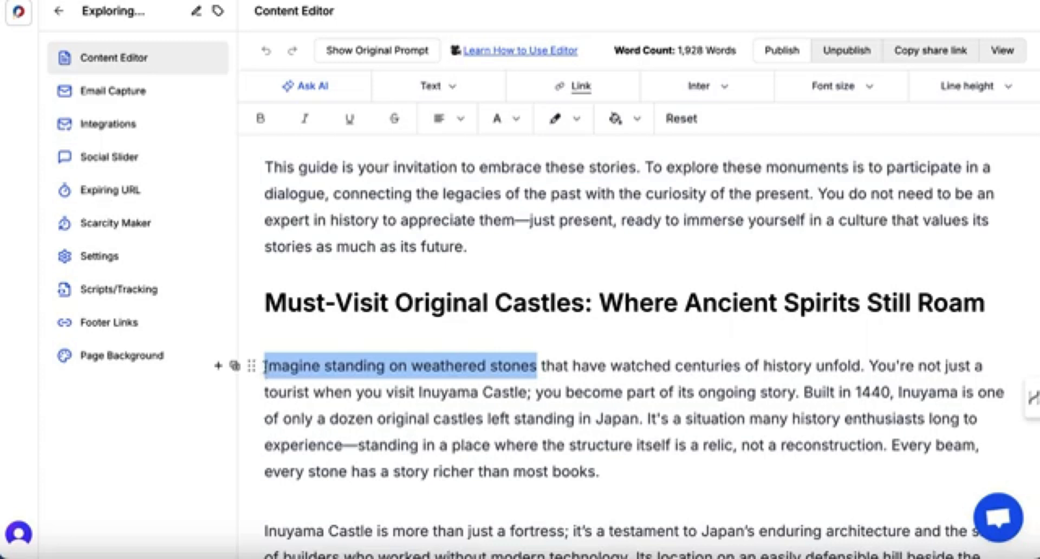
click(578, 86)
key(ctrl+v)
click(677, 137)
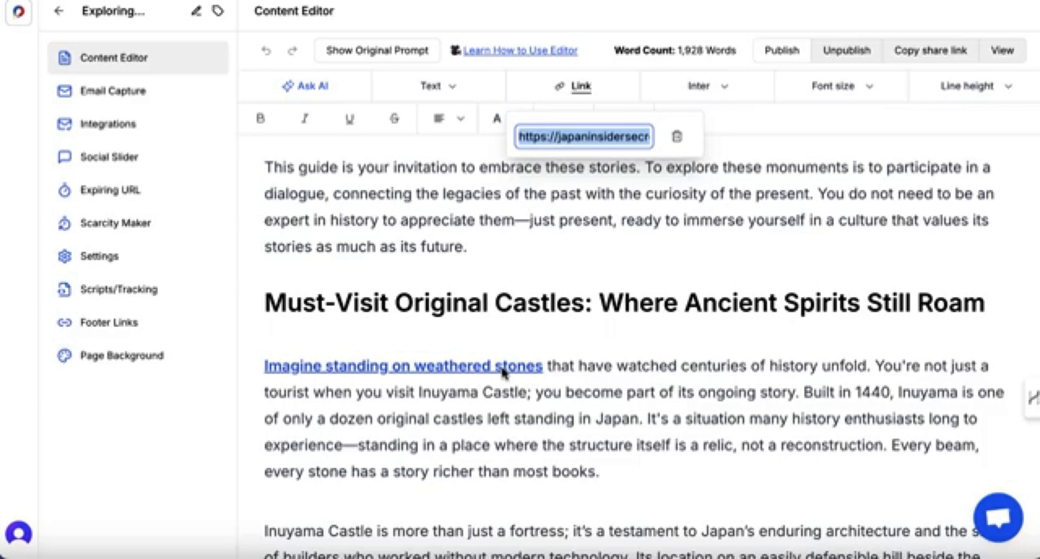
click(522, 405)
Insert the image Naegi-Castle-Ruins.jpg after the first paragraph of the Exploring Castle Ruins section.
scroll(523, 405, down, 10)
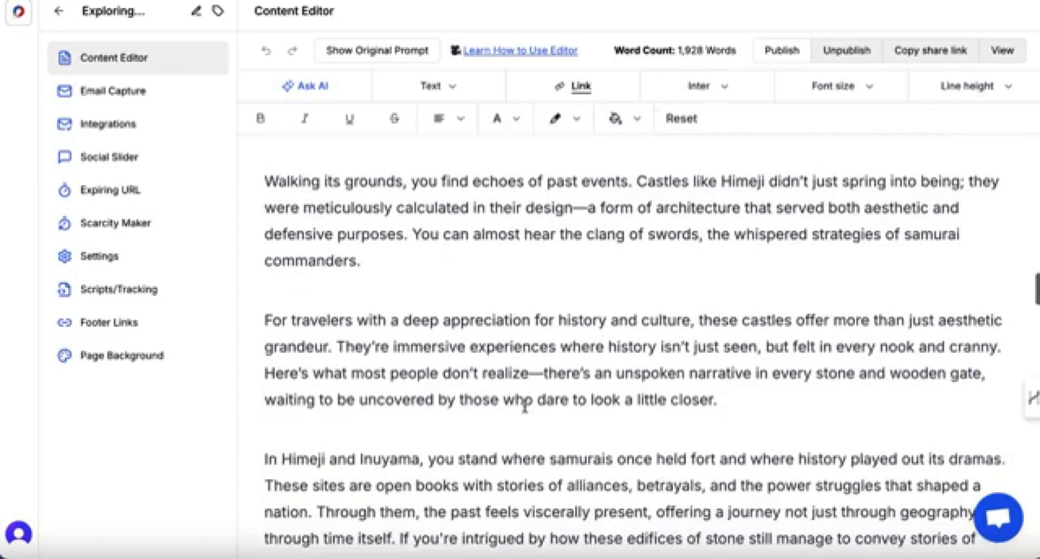
scroll(524, 405, down, 10)
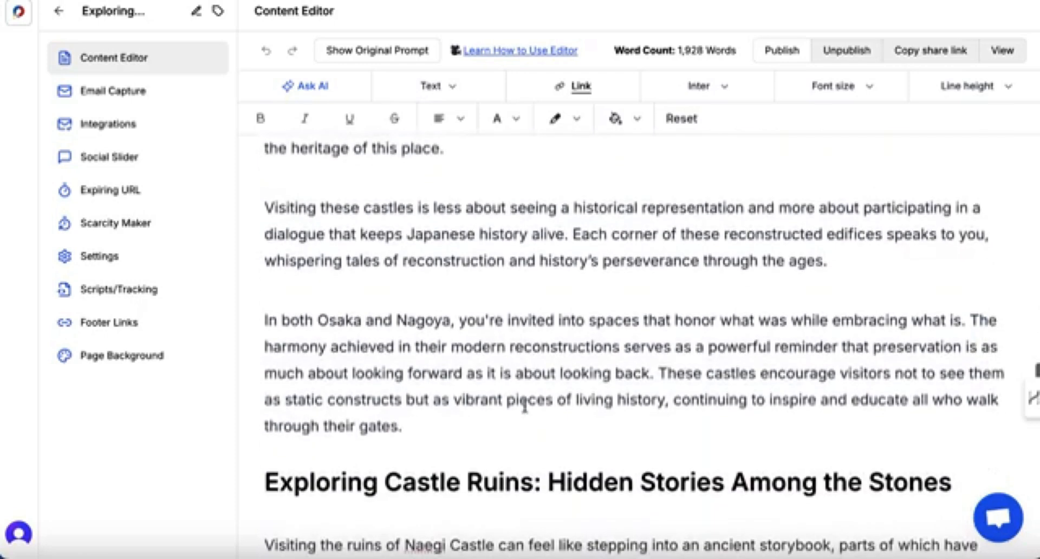
scroll(524, 405, down, 5)
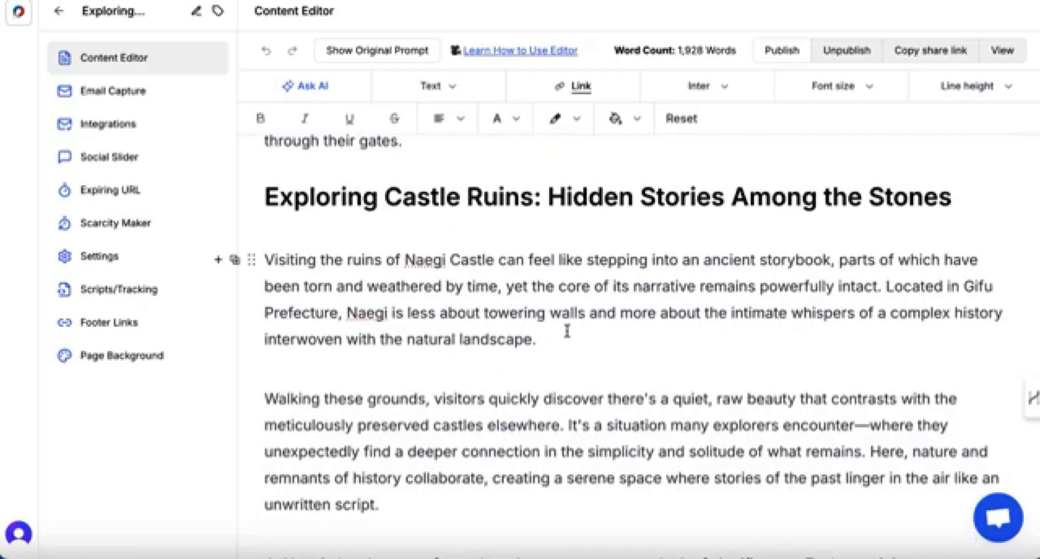
click(562, 334)
key(Return)
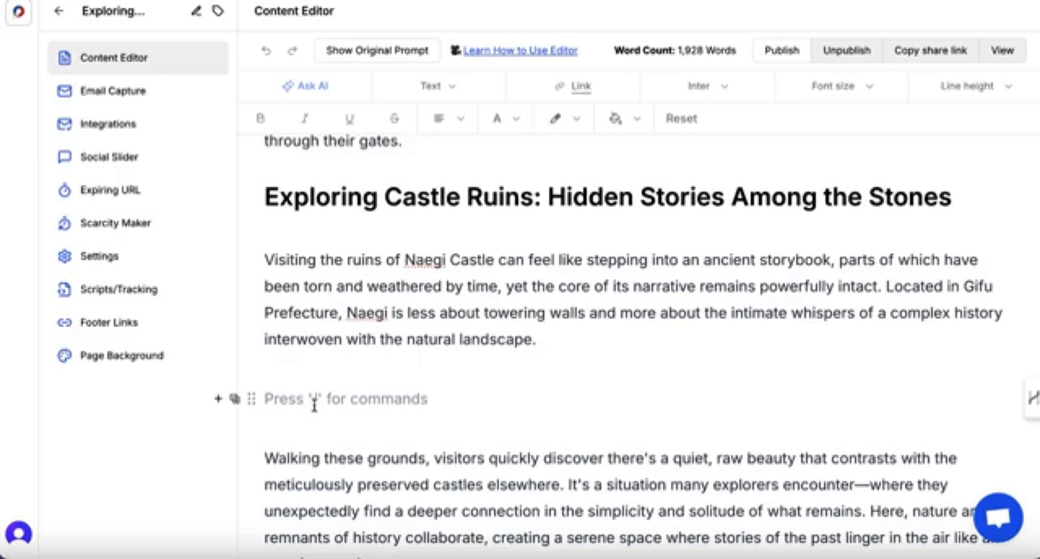
text(/)
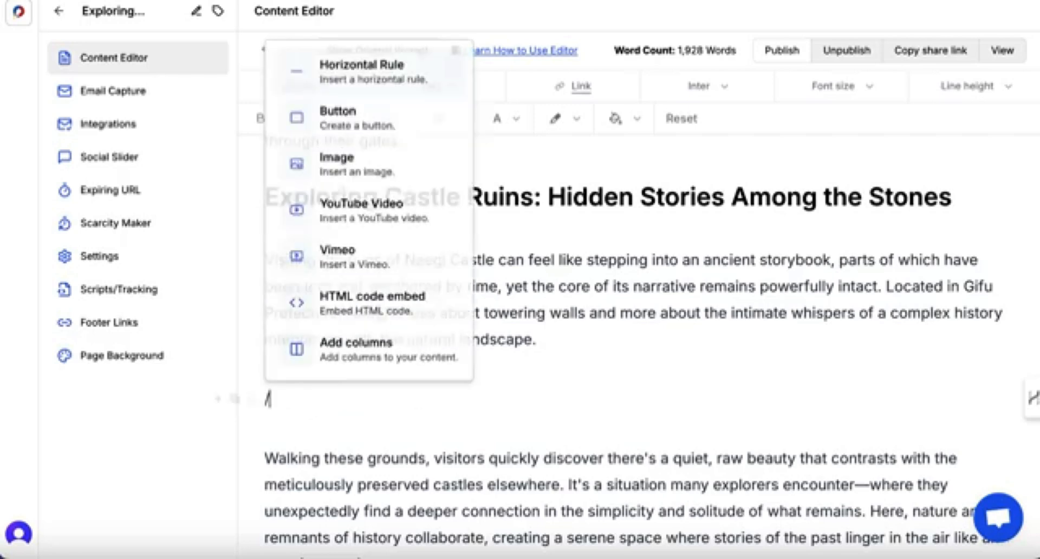
click(353, 173)
click(241, 132)
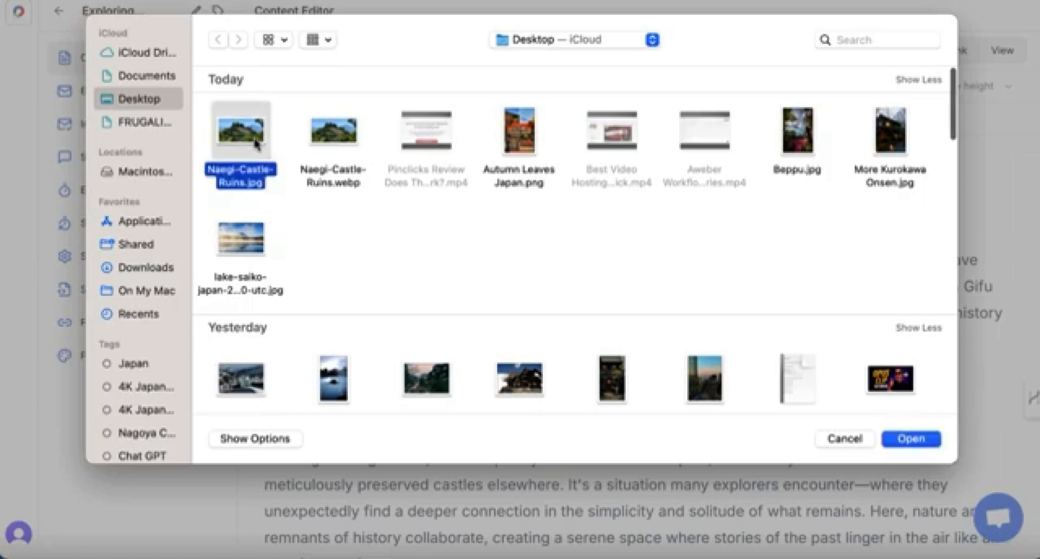
click(912, 438)
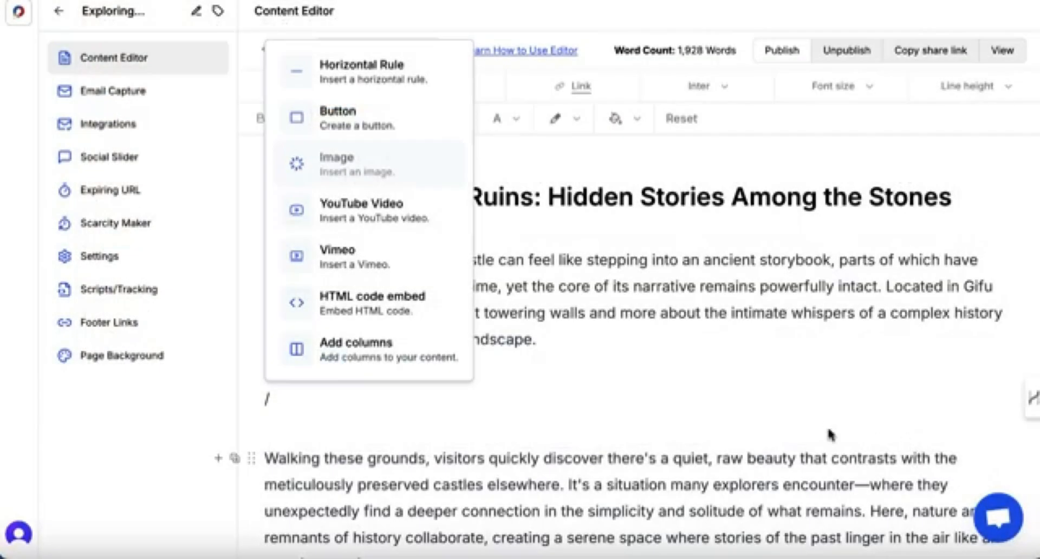
Scroll through the inserted image and the remaining sections of the generated guide to review them.
scroll(707, 431, down, 8)
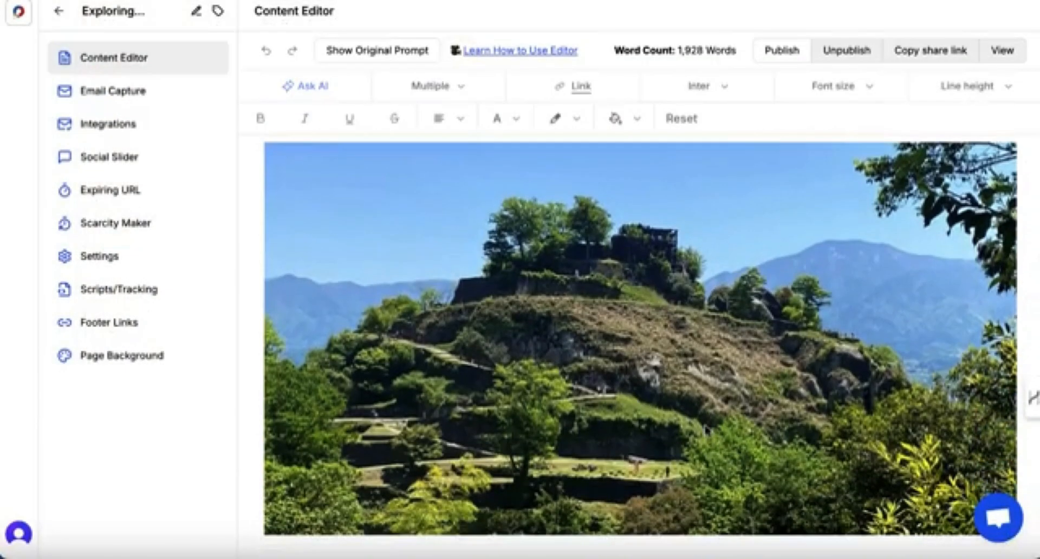
scroll(648, 352, down, 2)
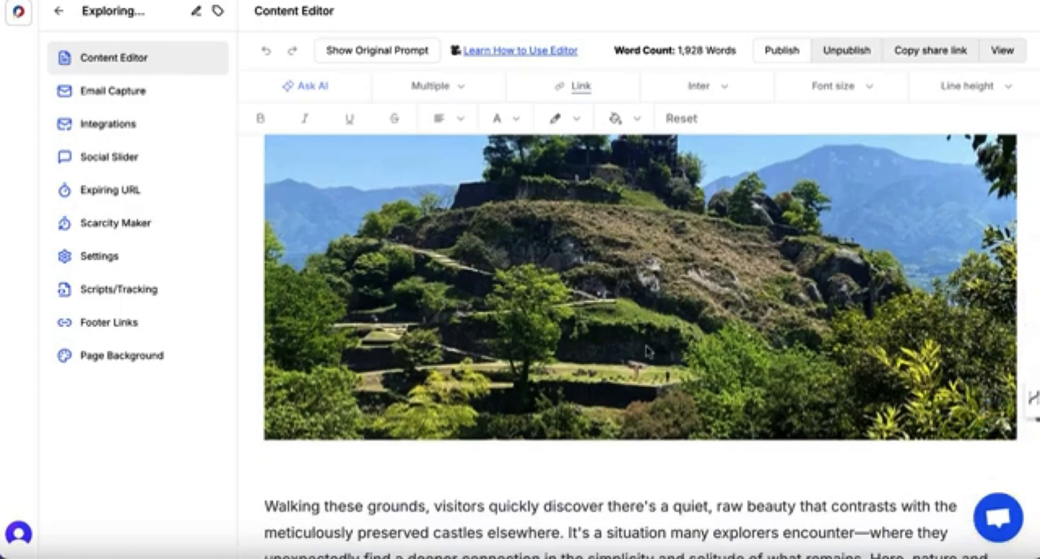
scroll(648, 352, up, 2)
scroll(568, 304, down, 3)
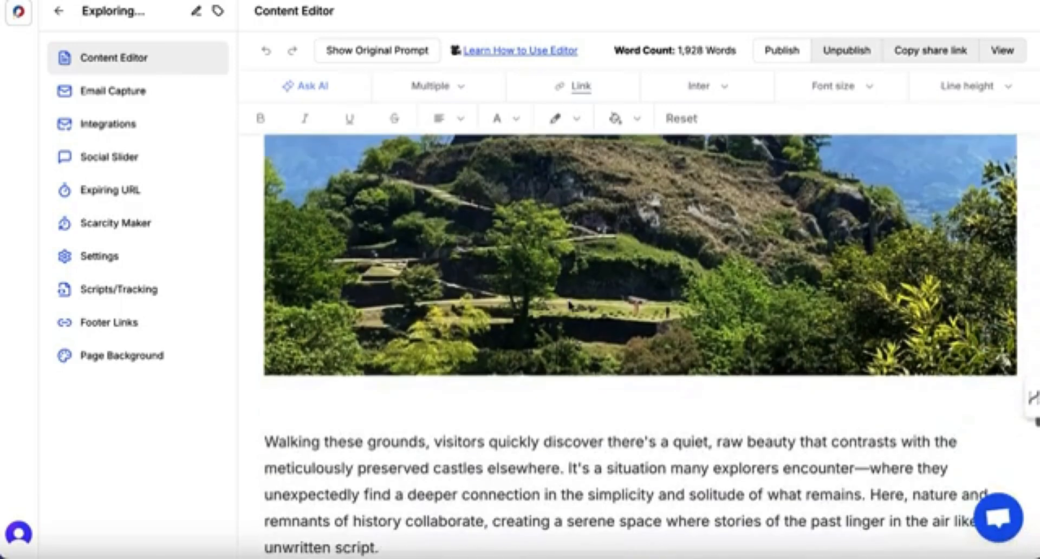
scroll(568, 304, down, 2)
scroll(568, 304, up, 1)
scroll(567, 304, up, 5)
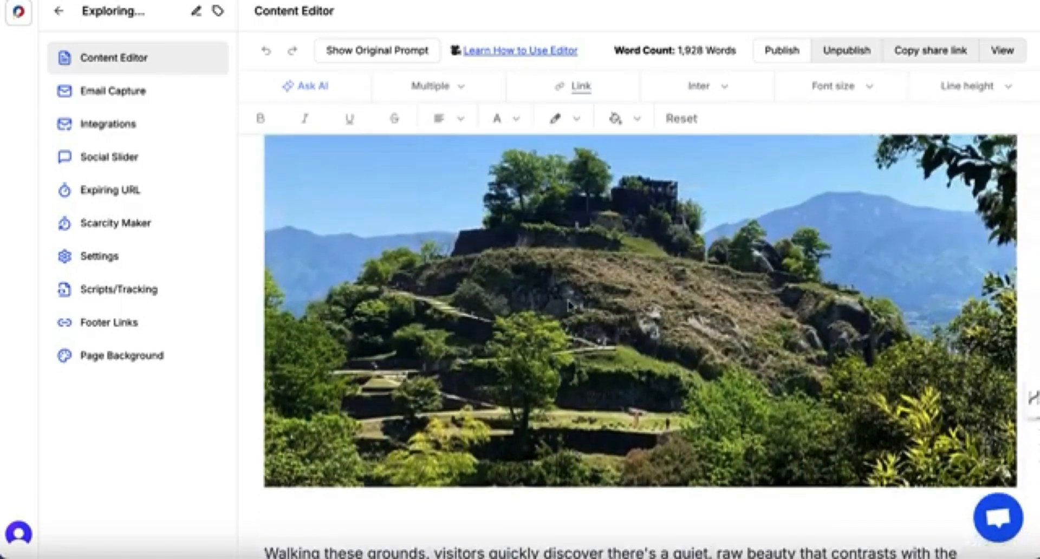
scroll(568, 305, down, 8)
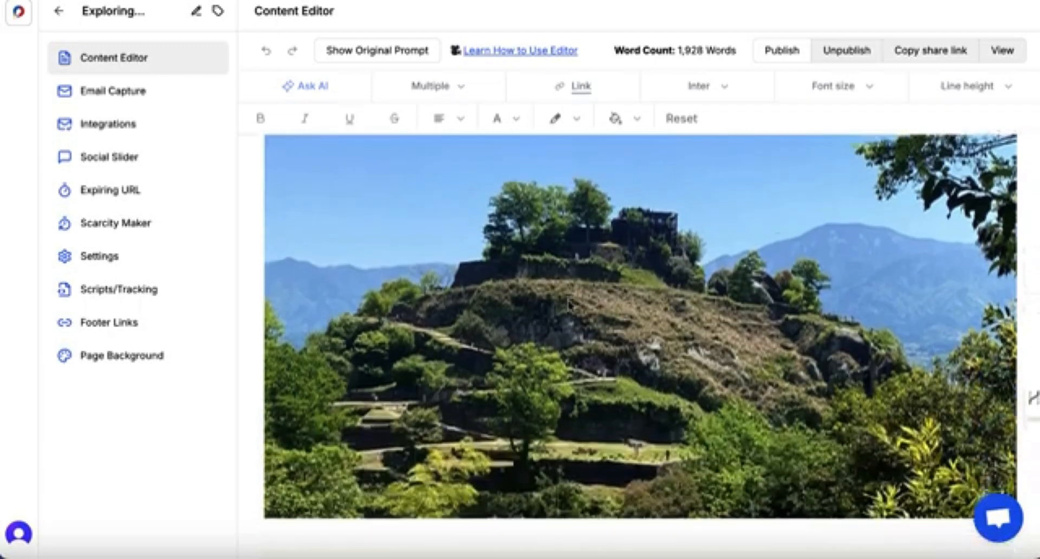
scroll(569, 305, down, 3)
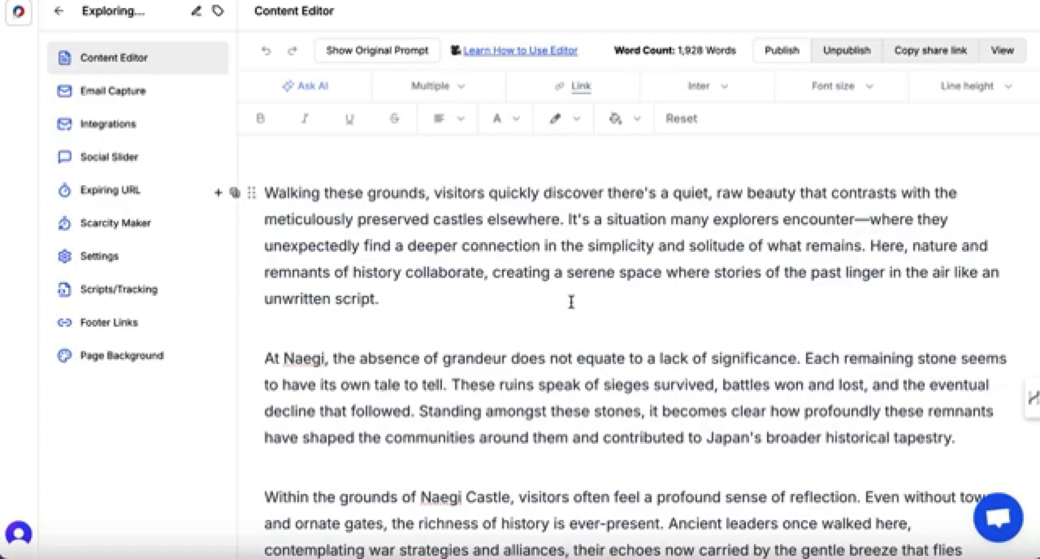
scroll(571, 301, up, 3)
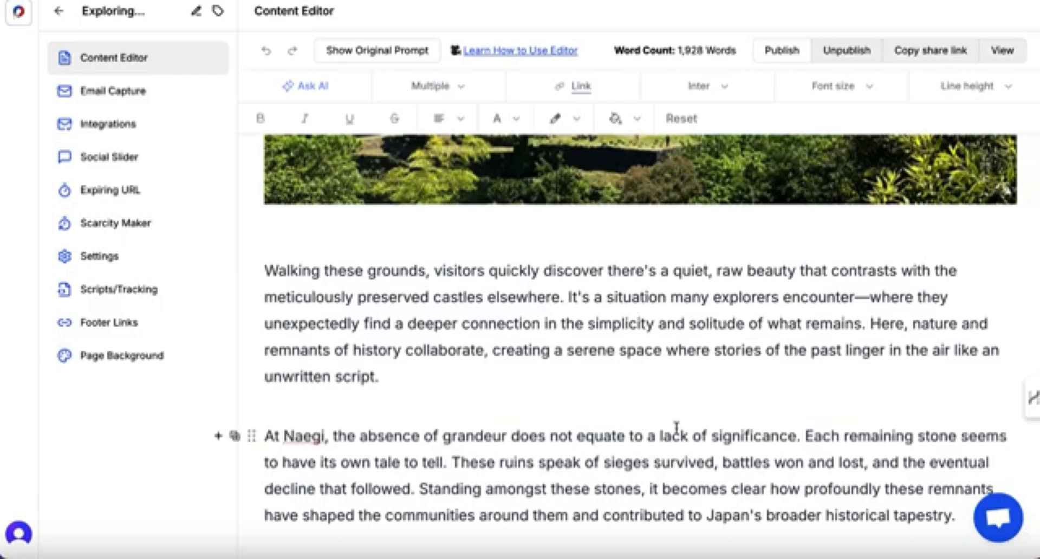
scroll(676, 428, down, 9)
scroll(676, 429, down, 20)
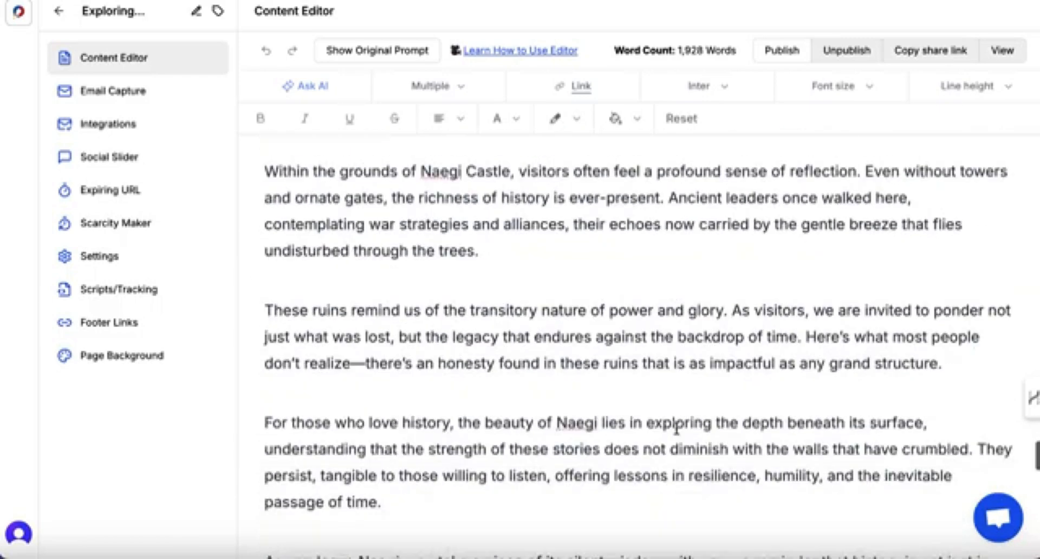
scroll(676, 428, down, 8)
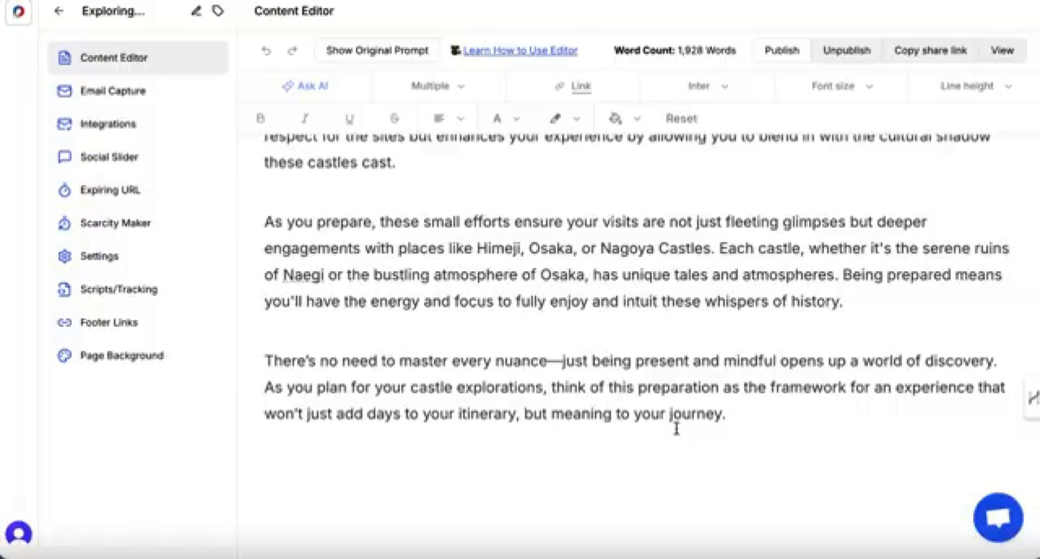
scroll(587, 294, up, 20)
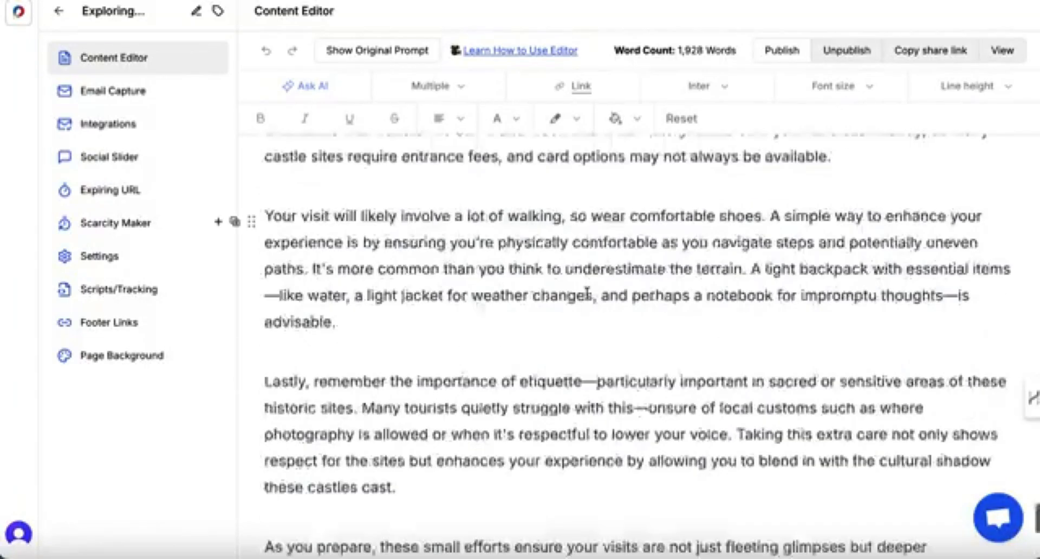
Colour the words 'Japanese castle' in the introduction's first paragraph blue.
scroll(587, 294, up, 10)
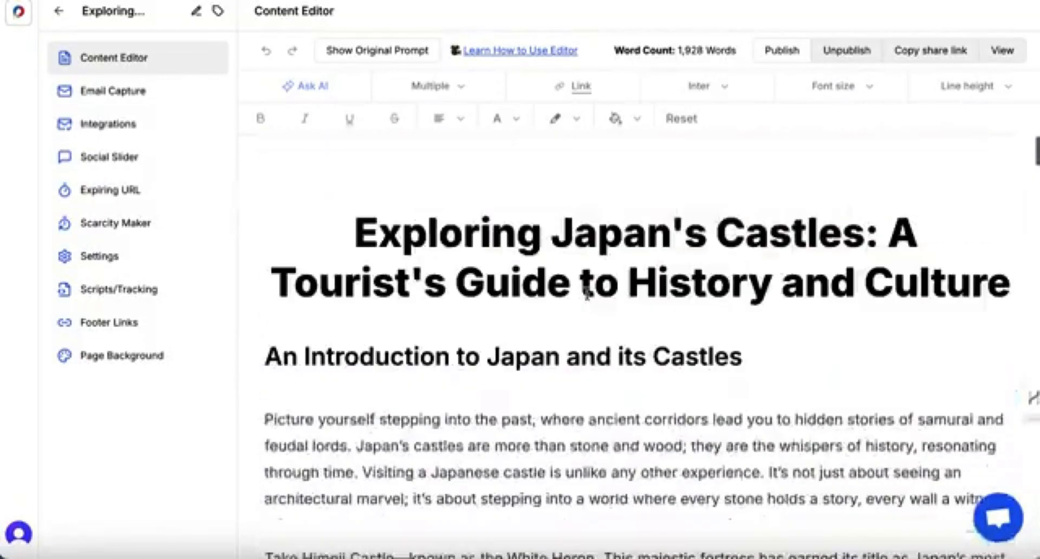
scroll(587, 294, down, 2)
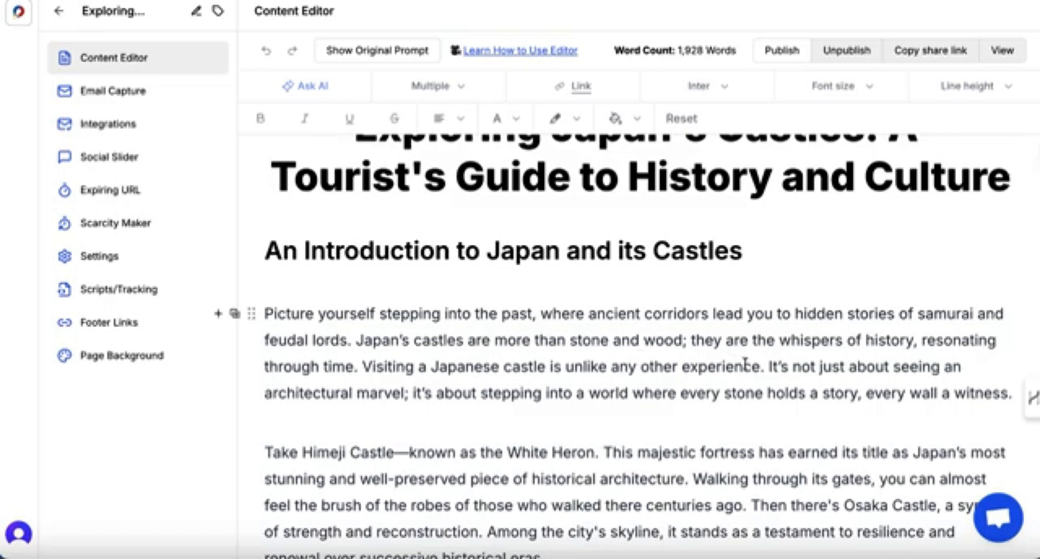
drag(547, 372, 433, 372)
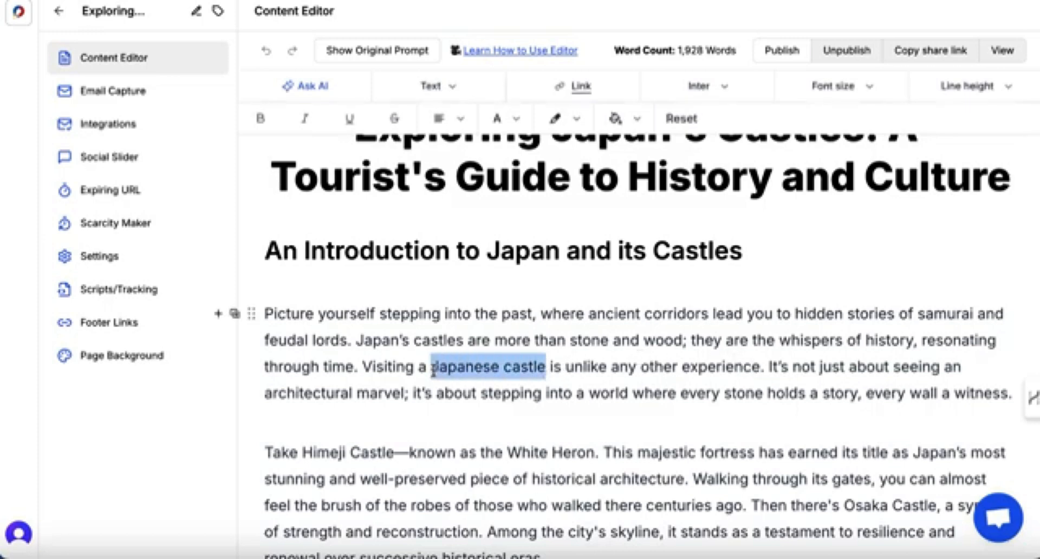
click(516, 118)
click(596, 331)
click(624, 205)
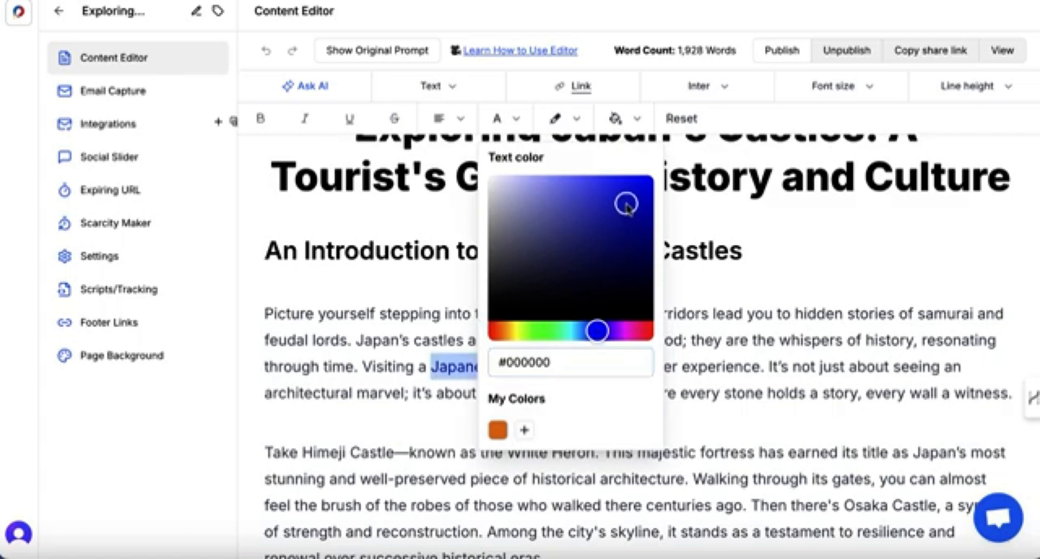
click(745, 255)
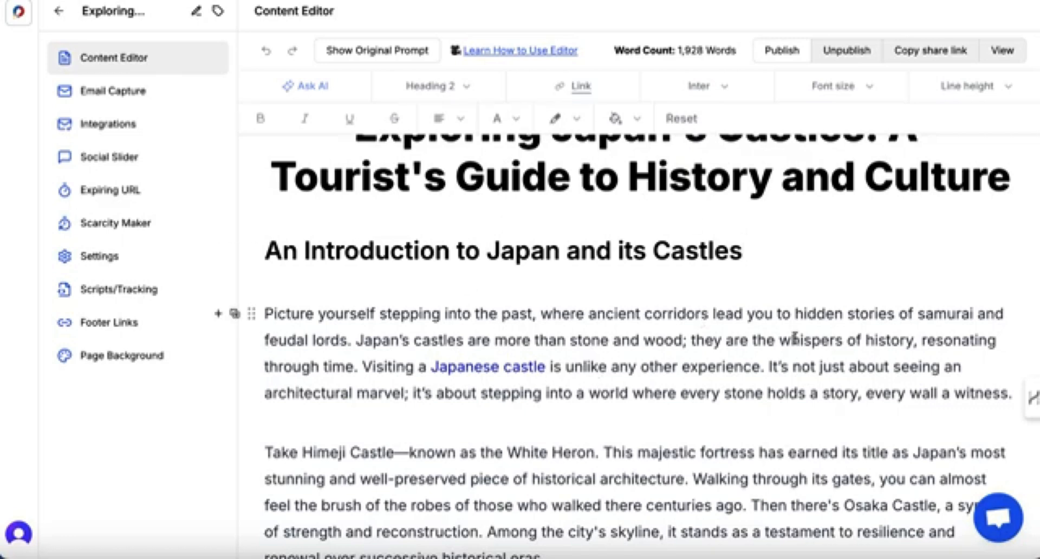
click(819, 338)
scroll(586, 295, up, 2)
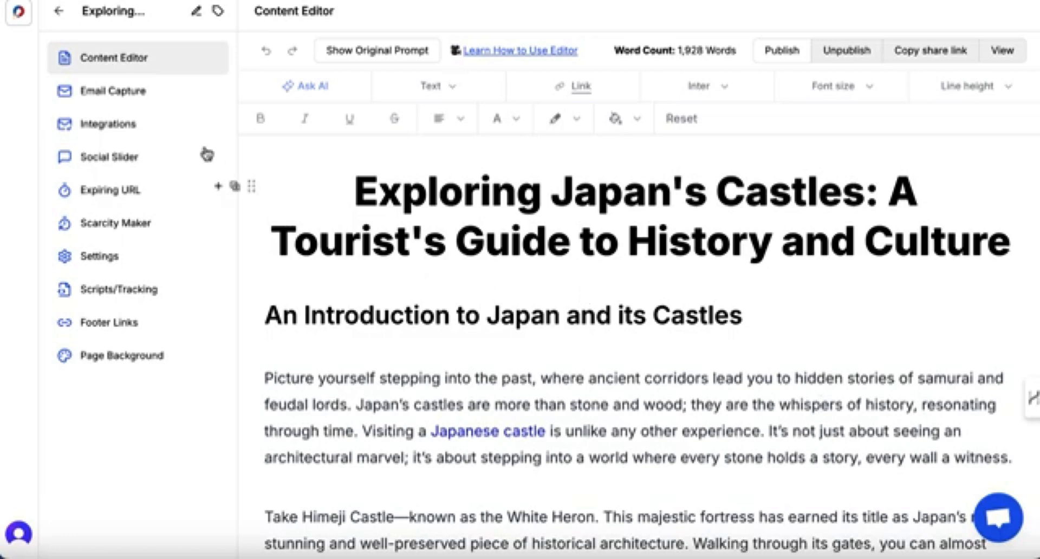
Open the email capture editor and preview each form template, ending with Standard selected.
click(138, 96)
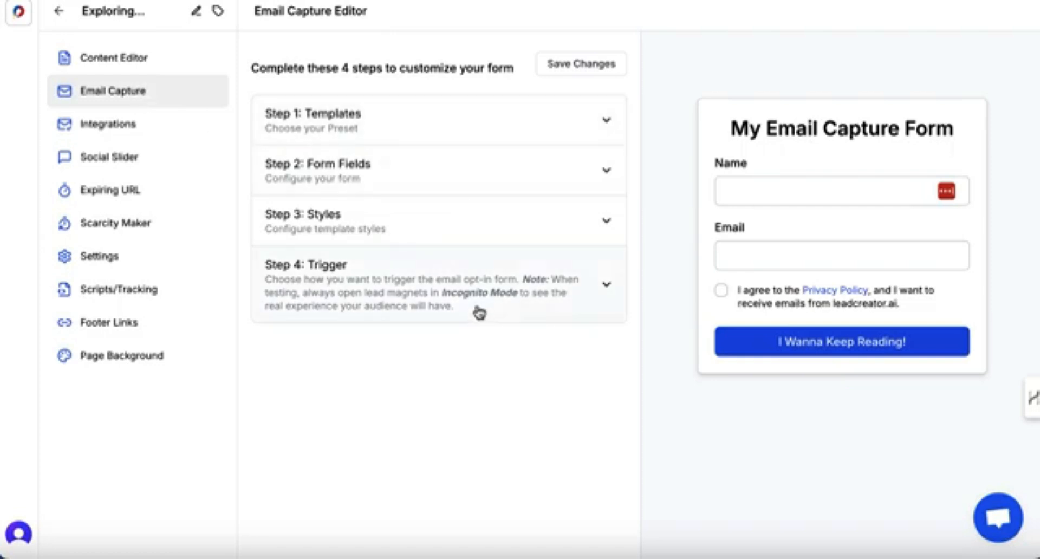
click(602, 130)
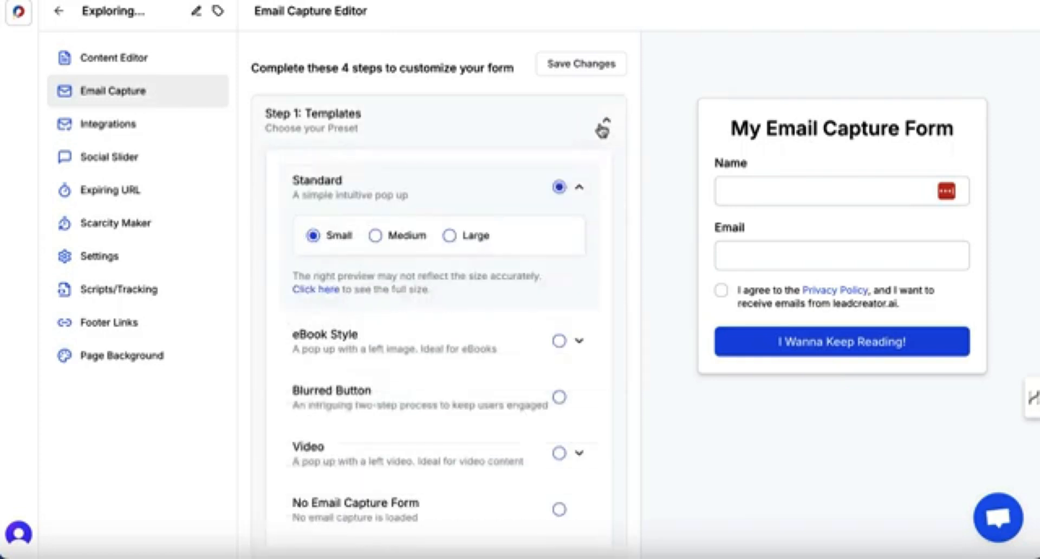
scroll(595, 220, down, 2)
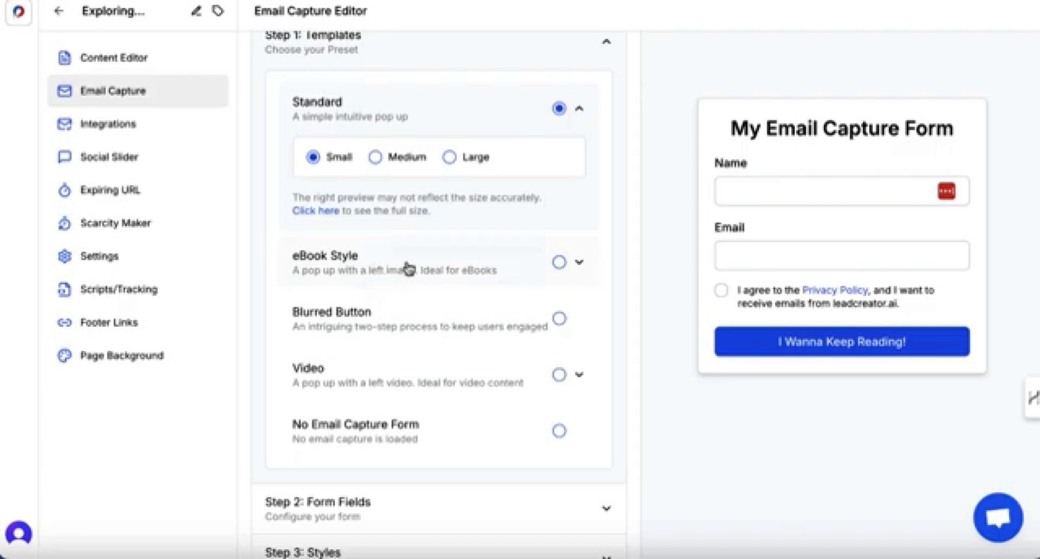
click(559, 262)
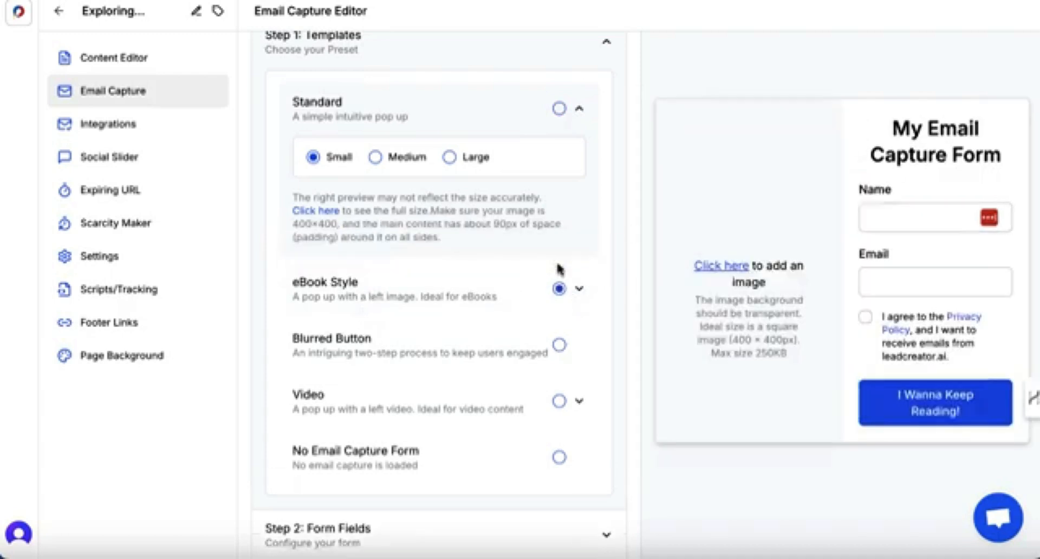
click(559, 345)
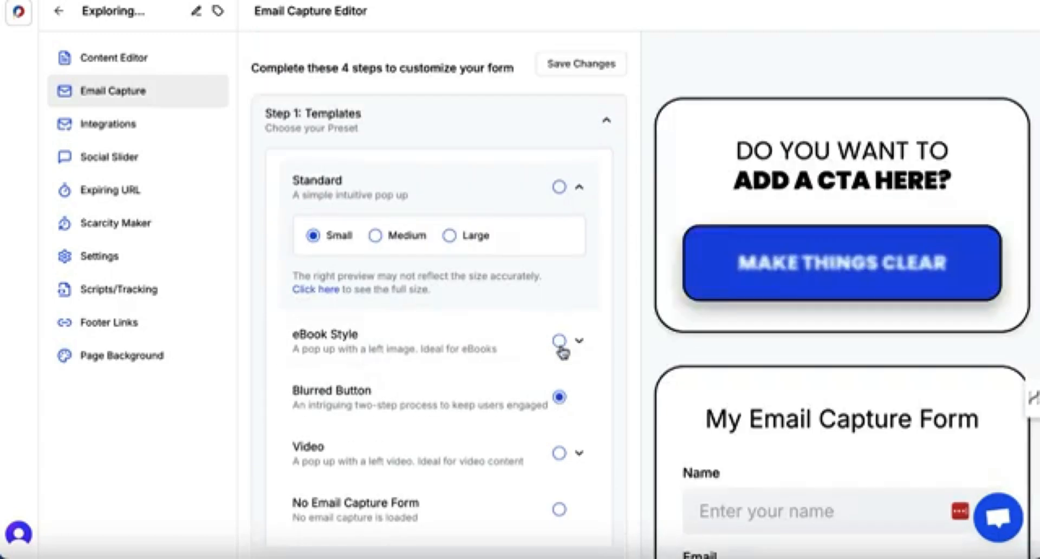
click(561, 454)
scroll(561, 459, down, 1)
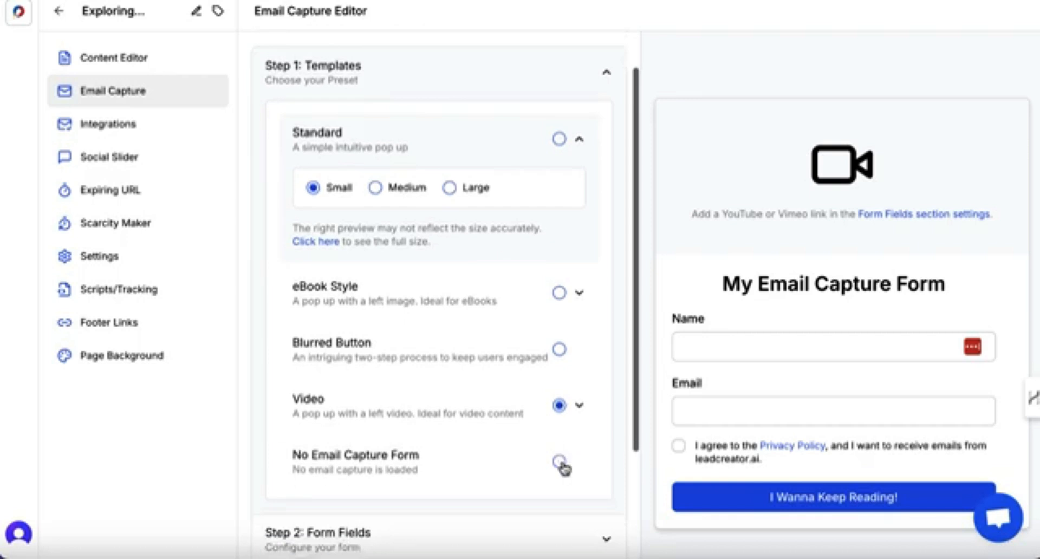
click(560, 462)
click(559, 293)
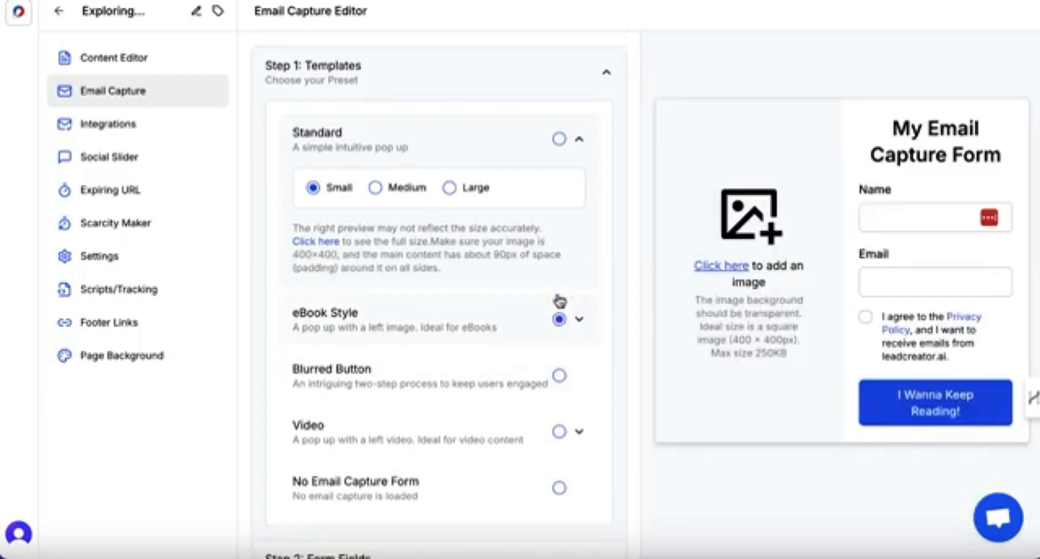
scroll(553, 311, up, 1)
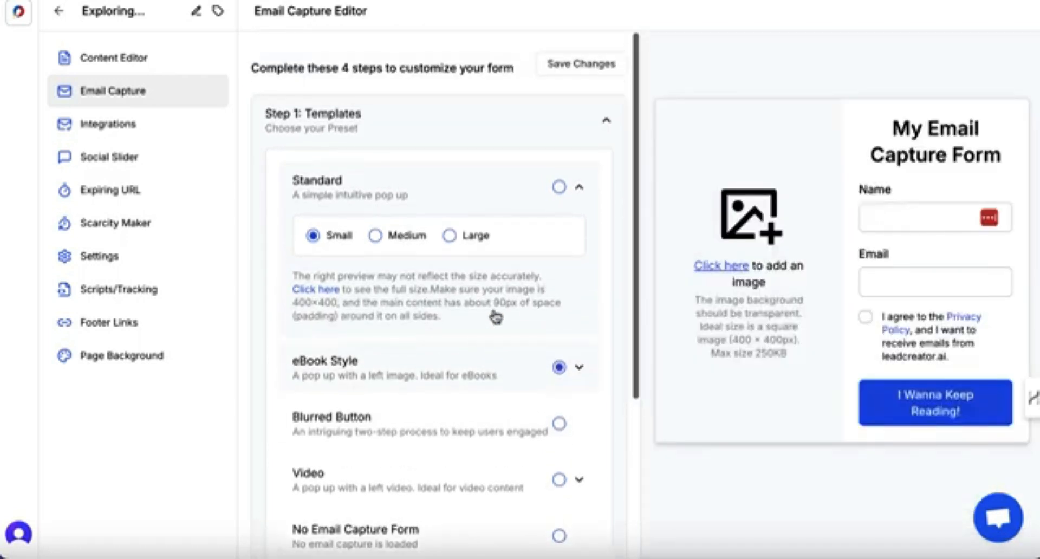
click(559, 187)
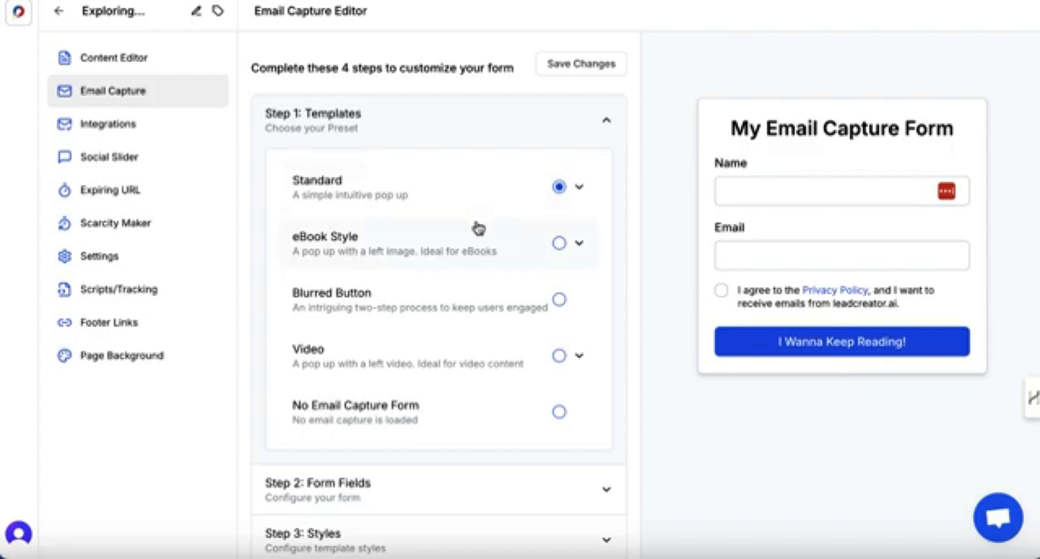
Replace the form title with the pasted text 'Best Japanese Castles to Visit'.
scroll(478, 228, down, 2)
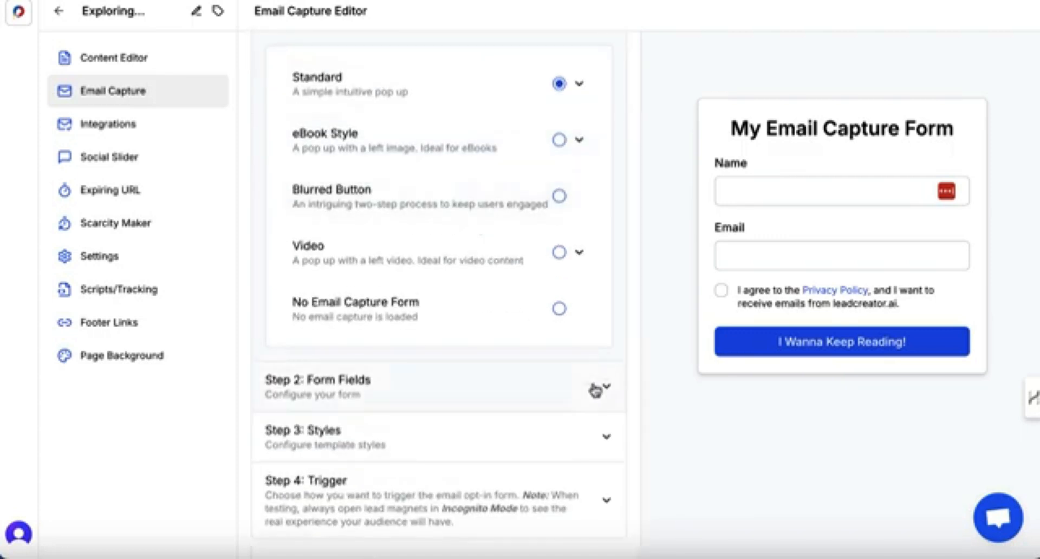
click(596, 388)
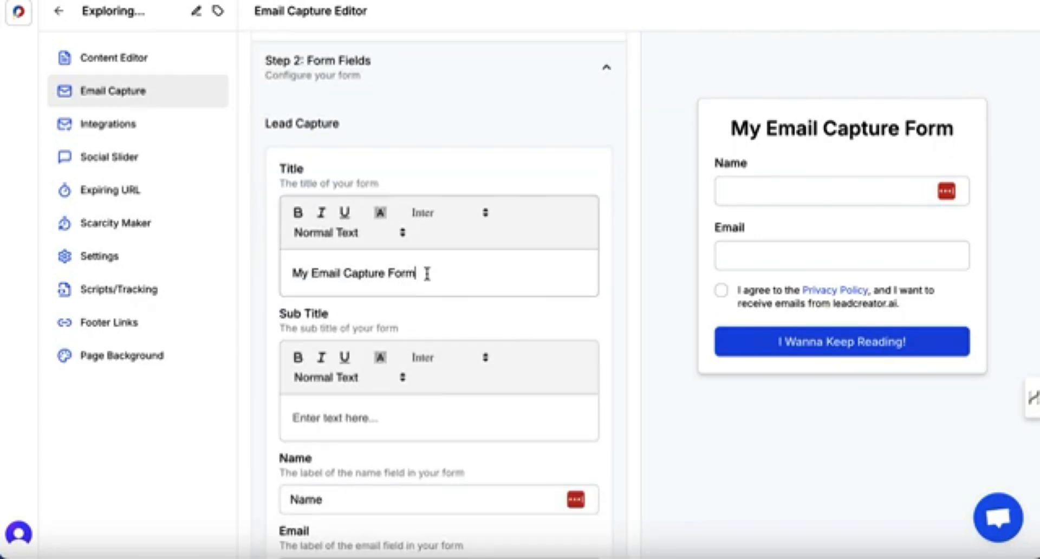
drag(427, 273, 293, 273)
text(Best Japanese Castles to Visit)
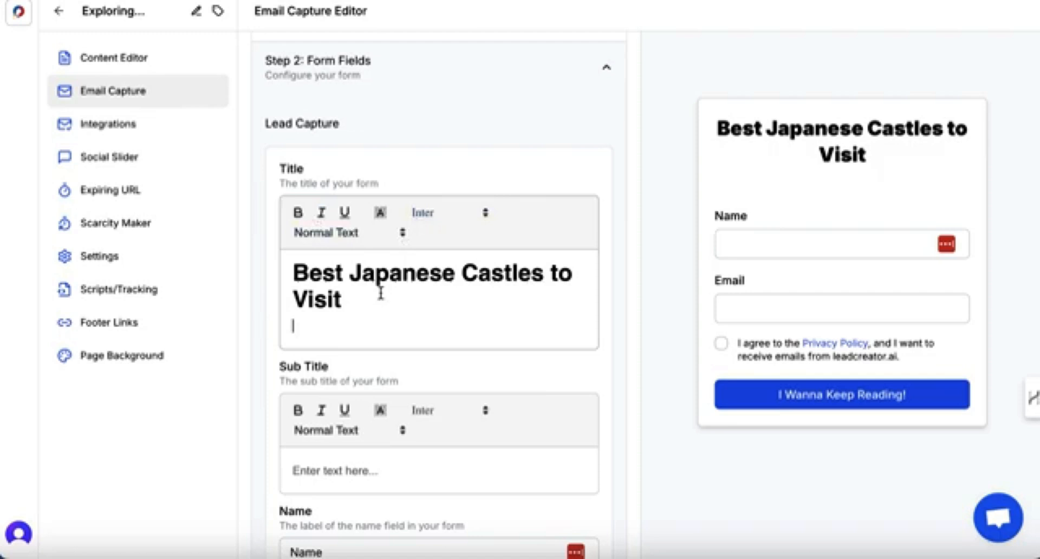
Set the form subtitle to 'Grab the Insider Guide'.
scroll(381, 293, down, 1)
click(364, 425)
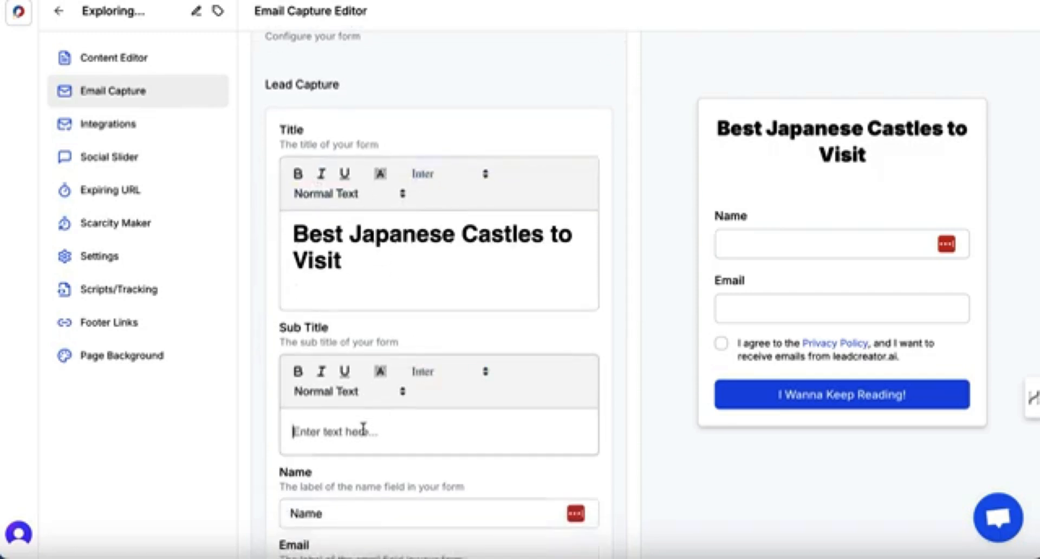
text(Grab the Guide)
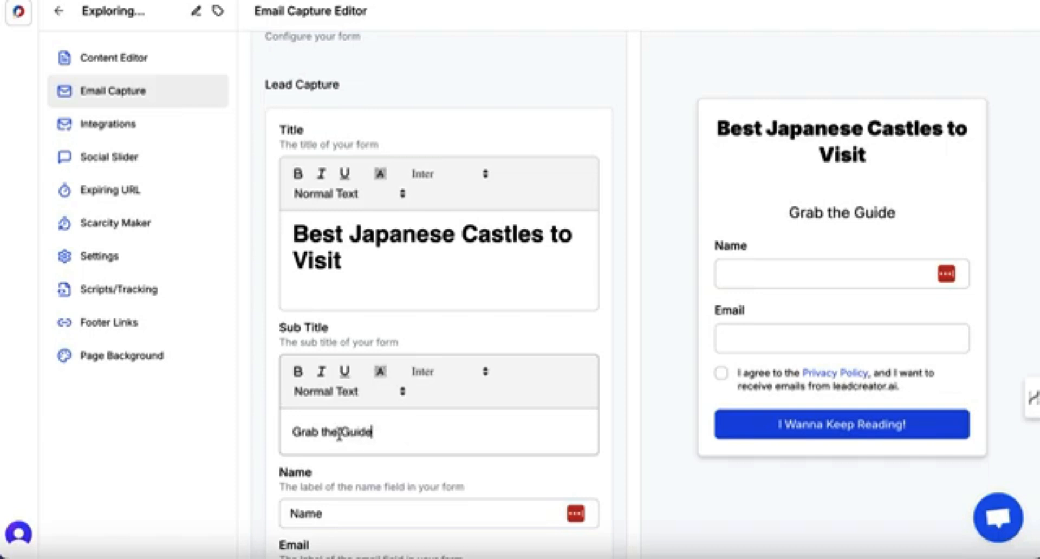
text(Insider)
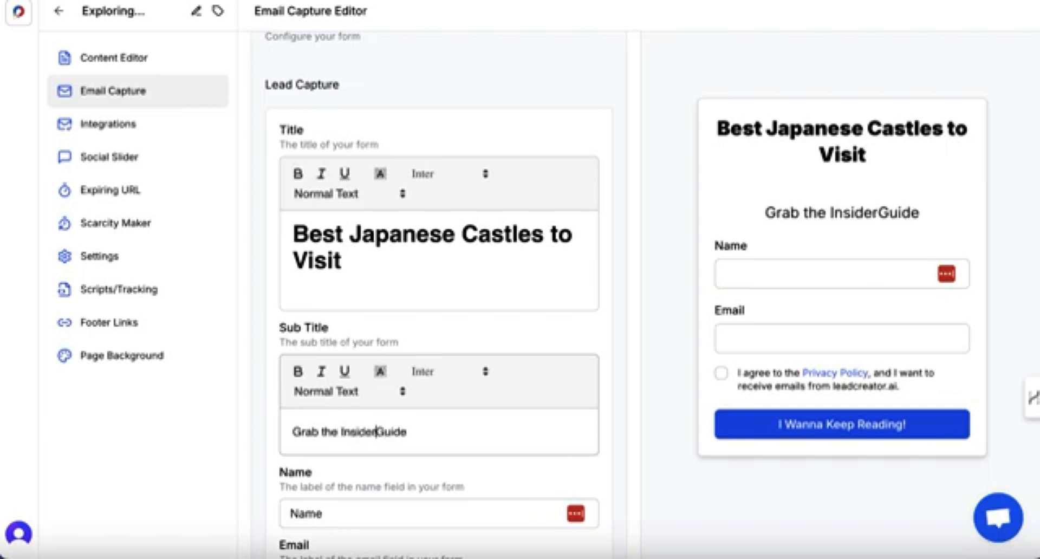
Change the submit button label to 'I Want The Guide'.
scroll(412, 420, down, 1)
scroll(474, 425, down, 6)
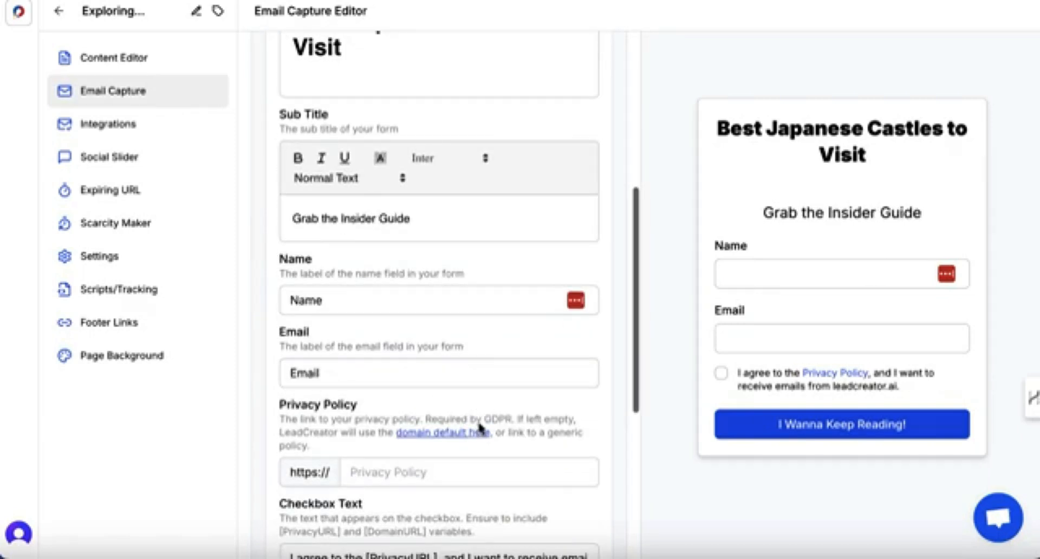
drag(418, 472, 353, 468)
key(BackSpace)
key(BackSpace)
key(BackSpace)
key(BackSpace)
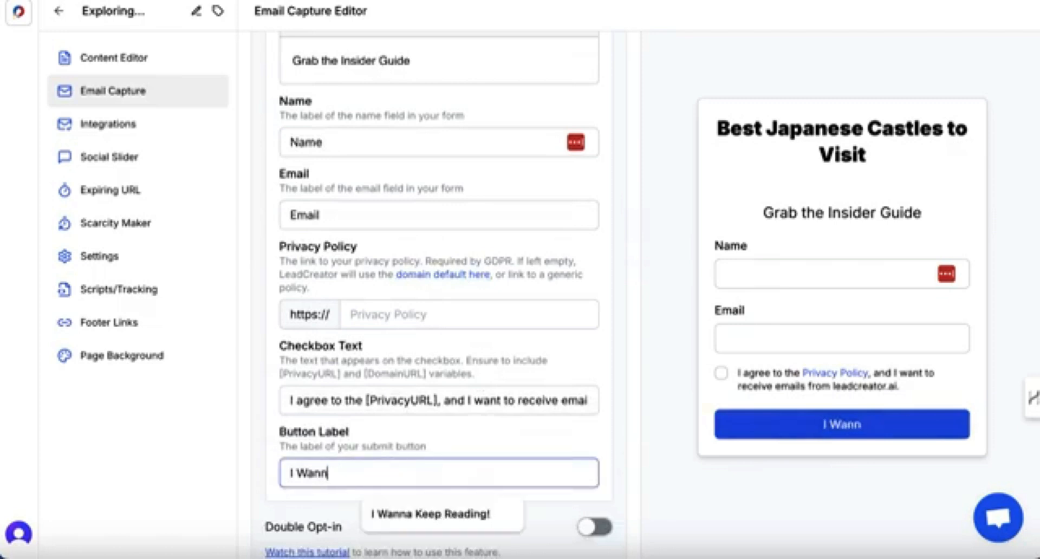
text(t The Guide)
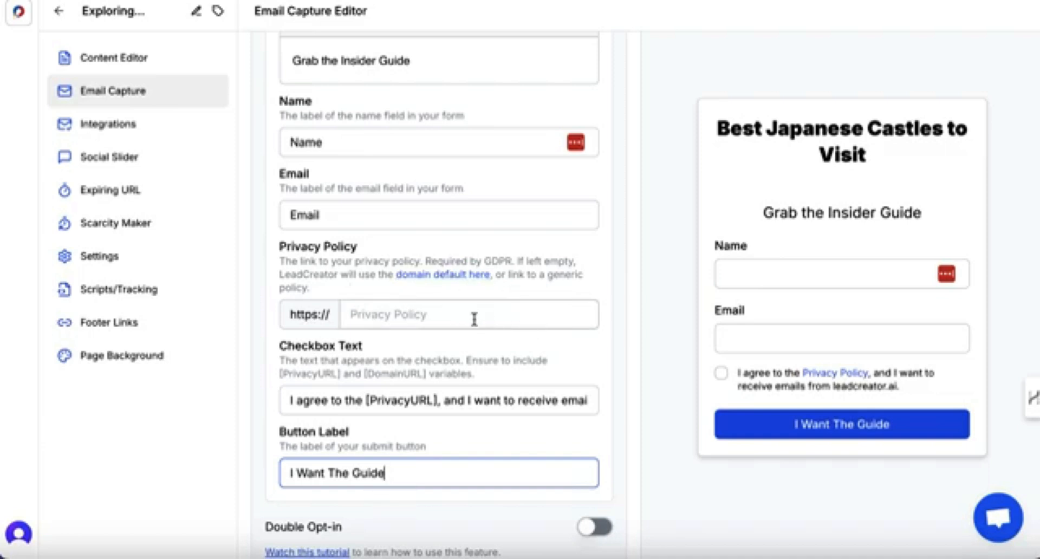
Set the form button's background colour to orange #e18409 in the styles settings.
scroll(525, 389, down, 2)
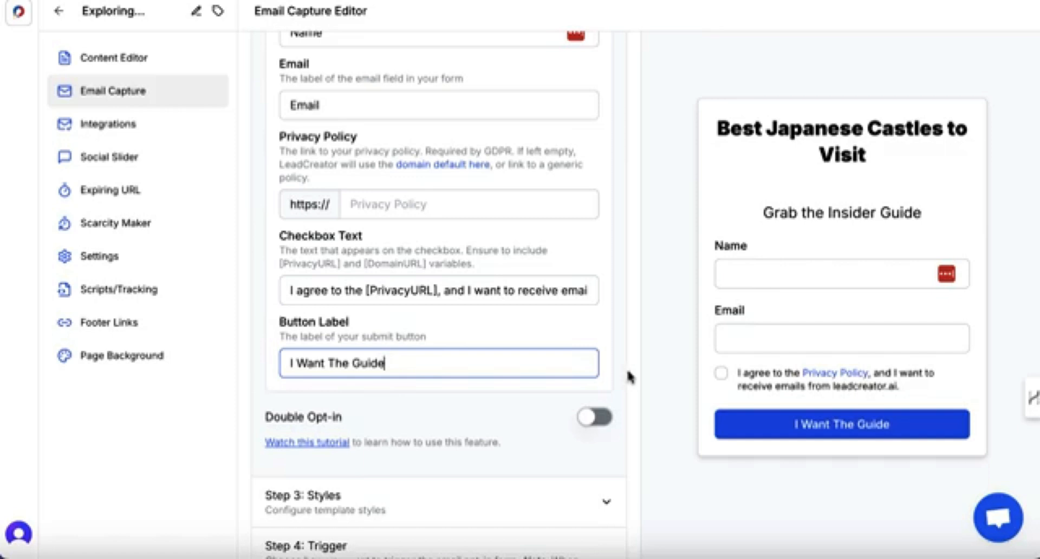
scroll(640, 331, up, 3)
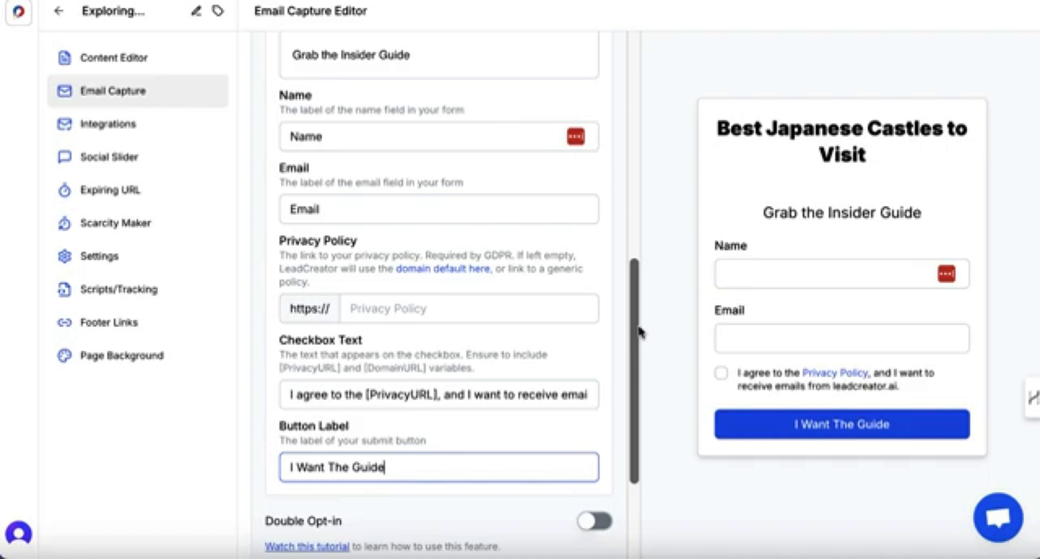
scroll(599, 413, down, 5)
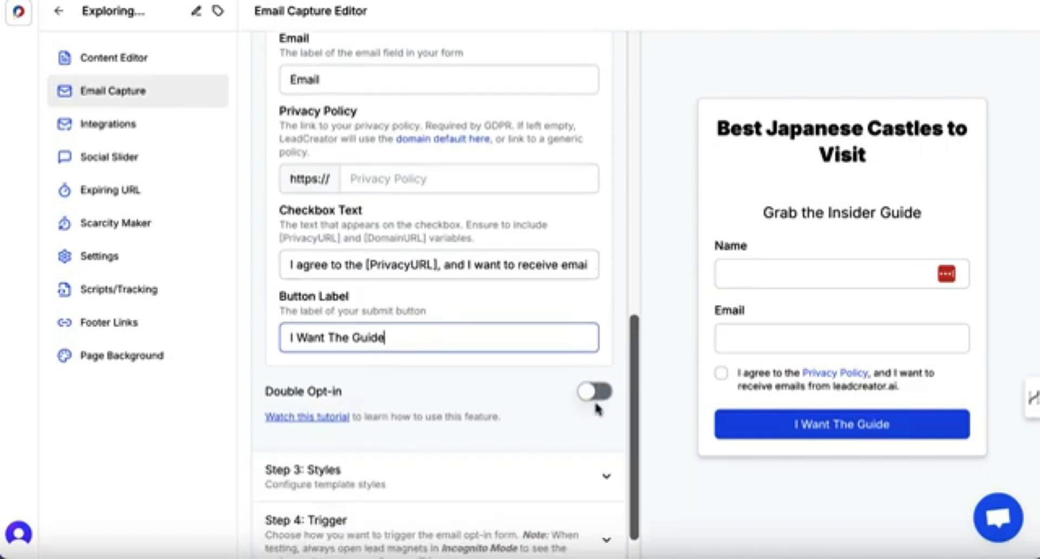
click(611, 442)
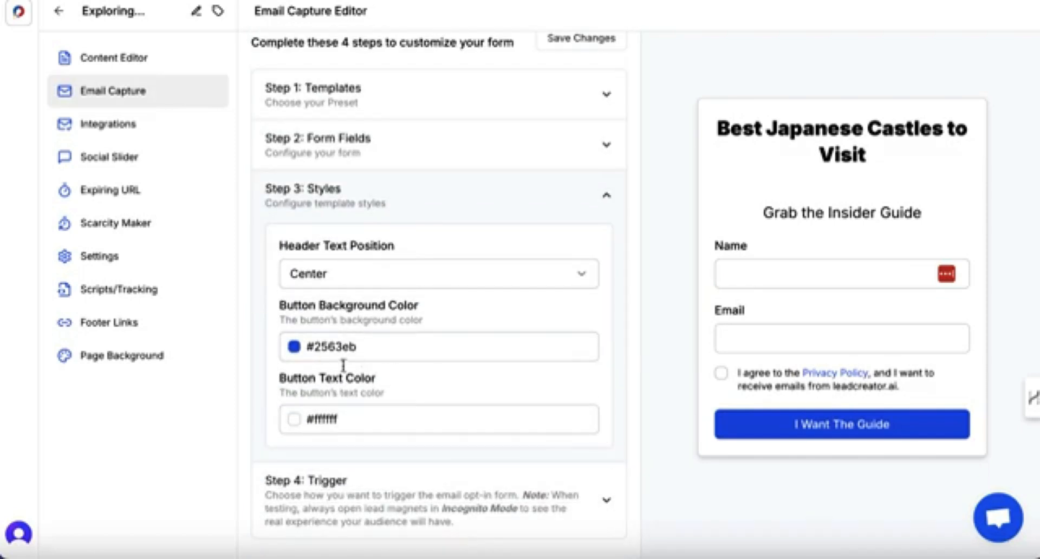
click(293, 349)
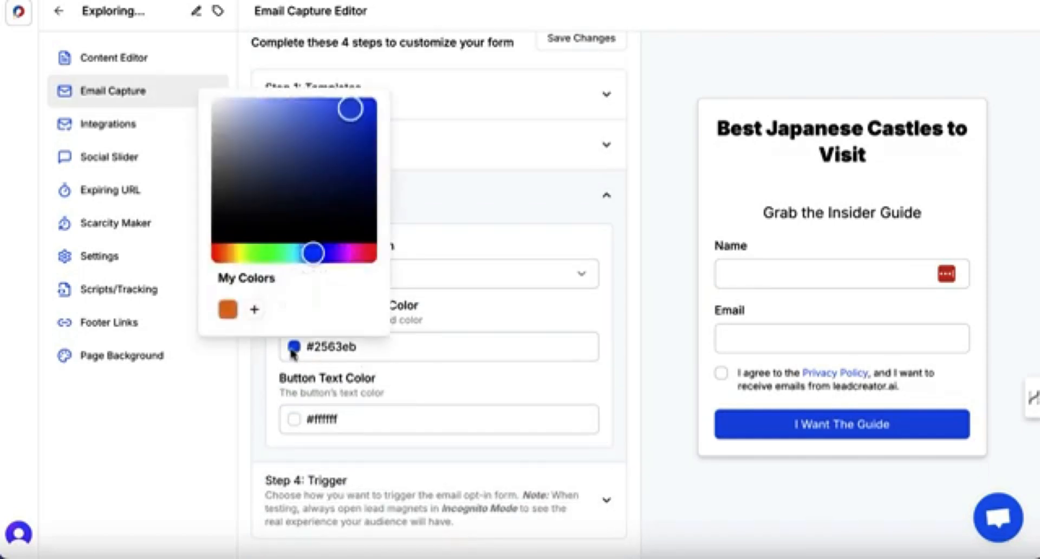
click(228, 258)
click(371, 121)
drag(371, 124, 371, 113)
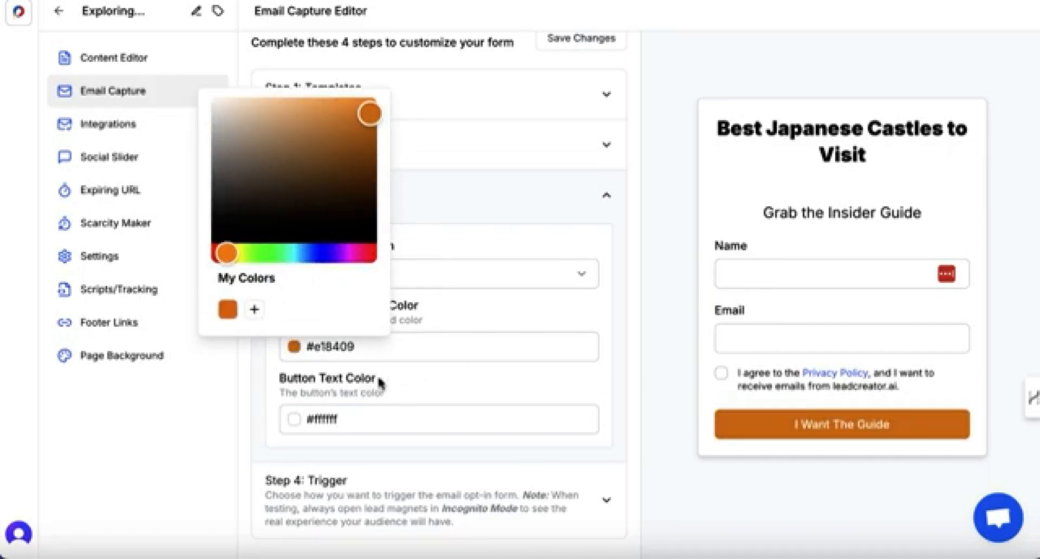
click(503, 389)
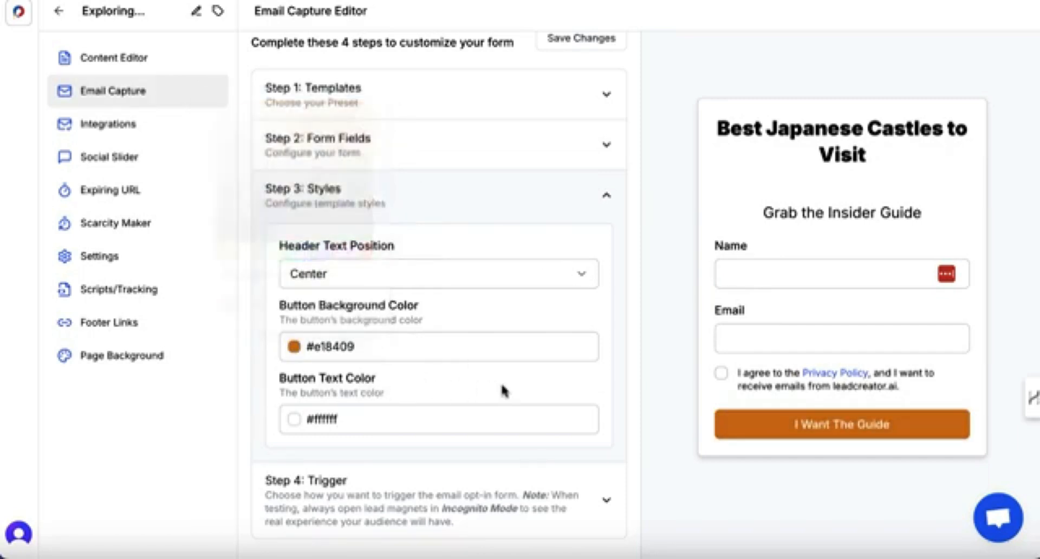
Try the Left and Right header text positions, then set it back to Center.
click(422, 281)
click(398, 311)
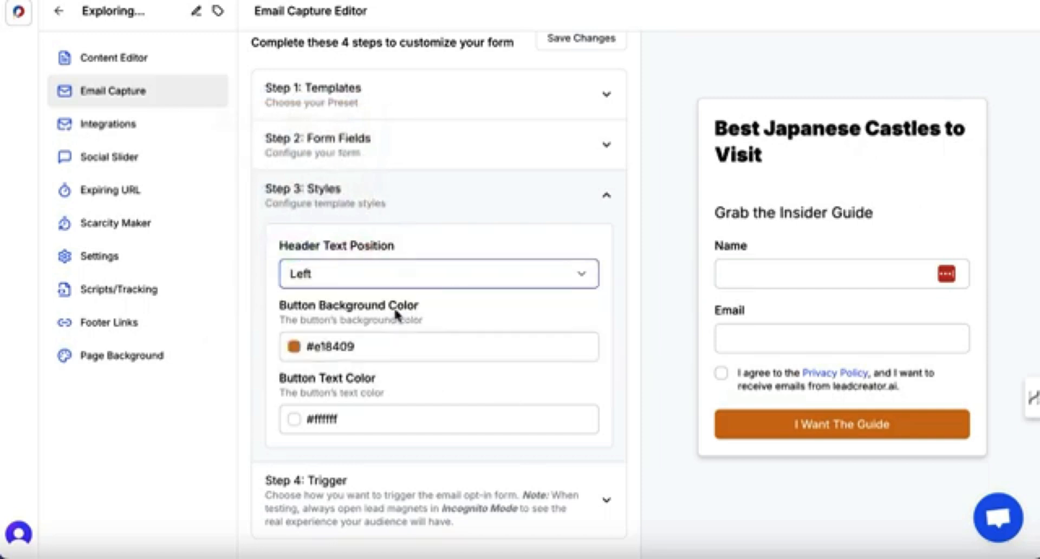
click(399, 287)
click(385, 361)
click(395, 276)
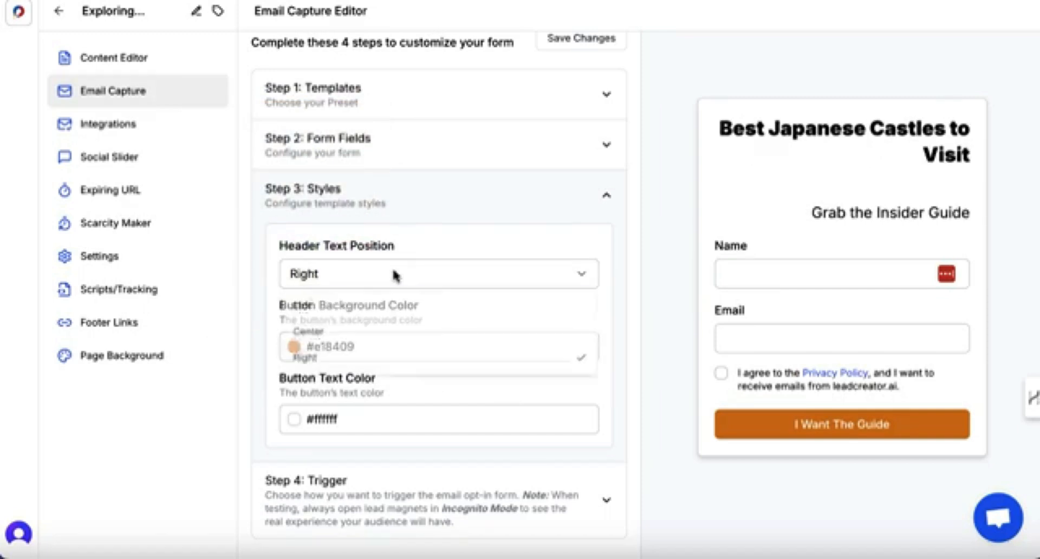
click(388, 332)
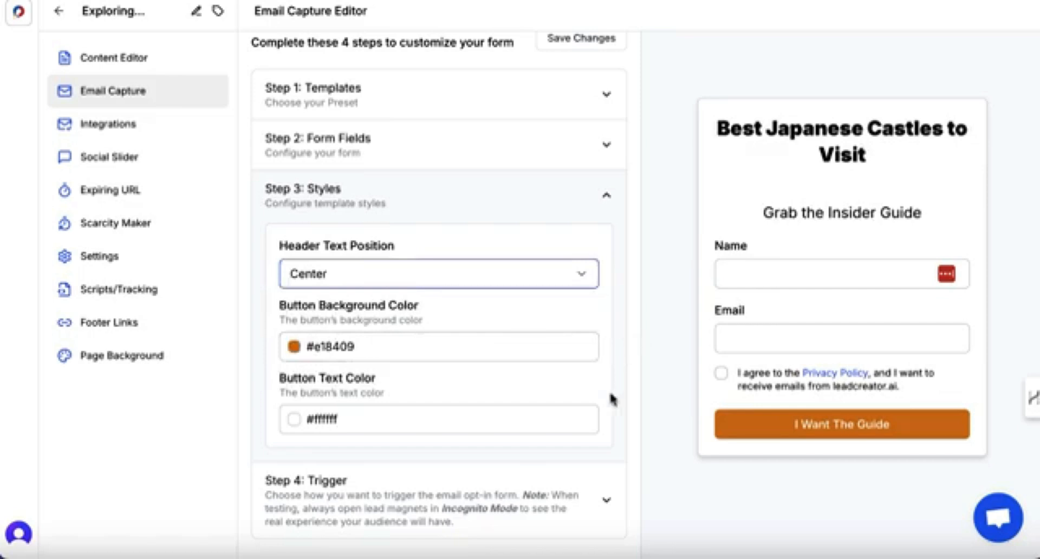
Expand the Blur Timer trigger and set its delay to 2 seconds.
scroll(612, 401, down, 1)
click(606, 497)
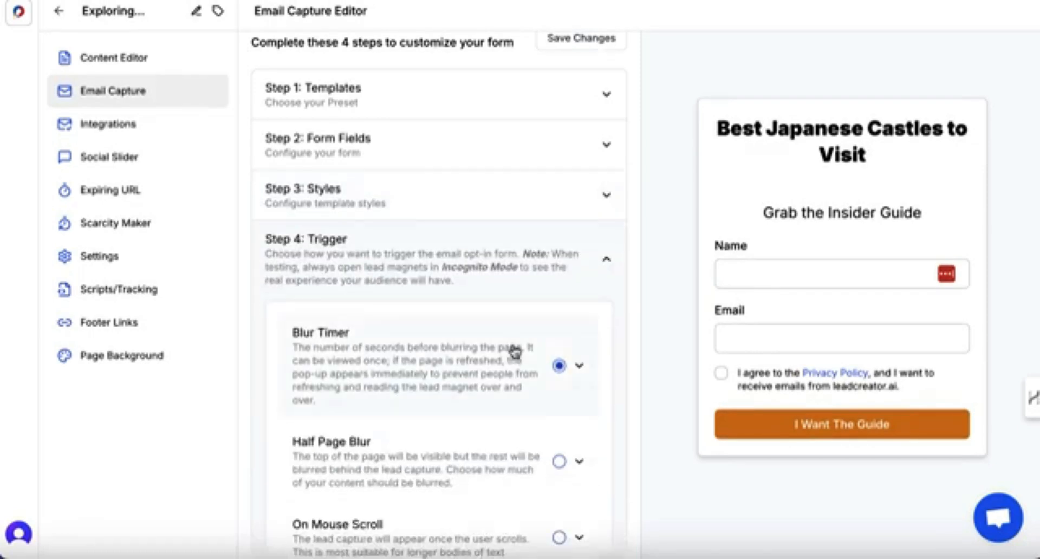
scroll(514, 325, down, 2)
scroll(541, 352, down, 3)
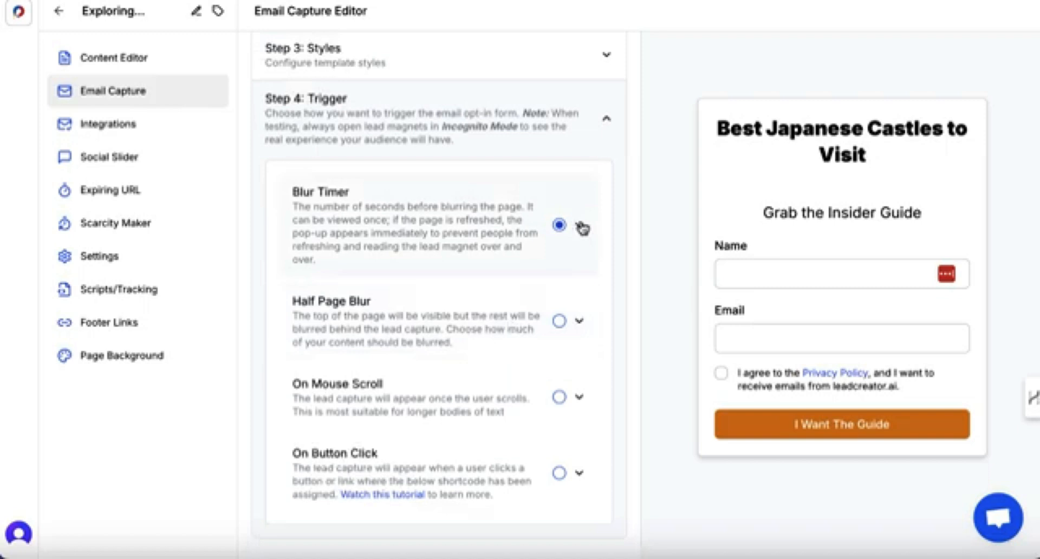
click(581, 228)
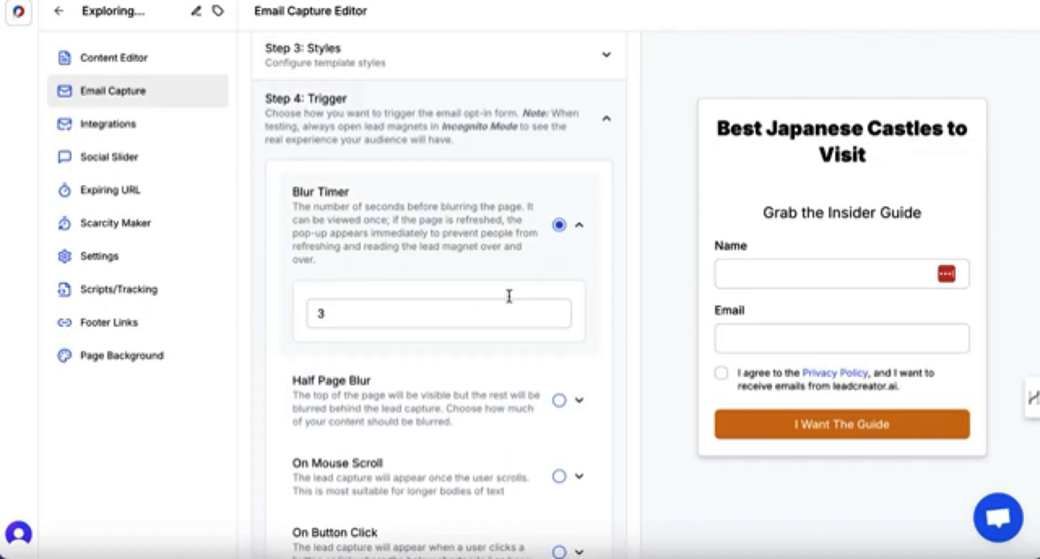
click(384, 310)
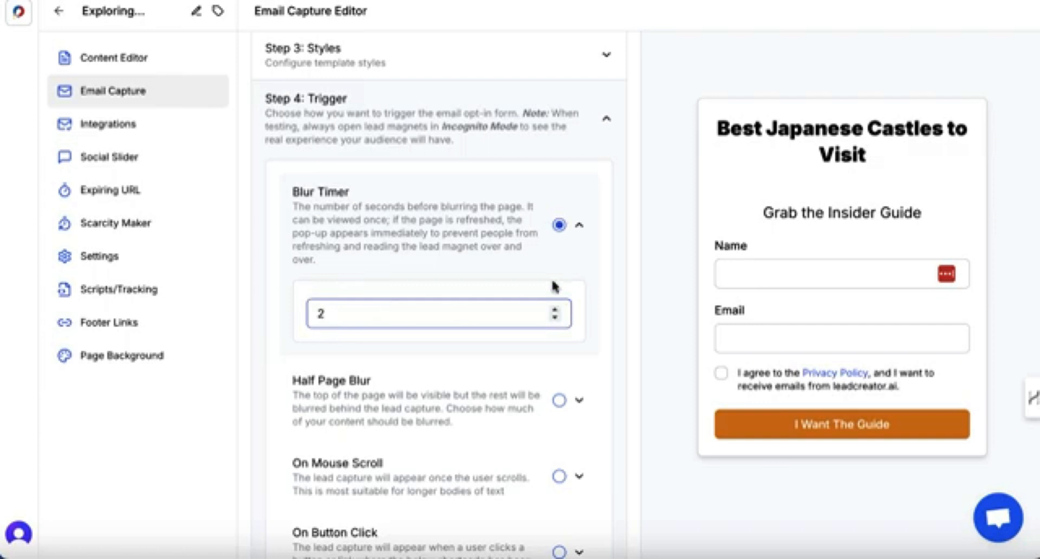
click(617, 285)
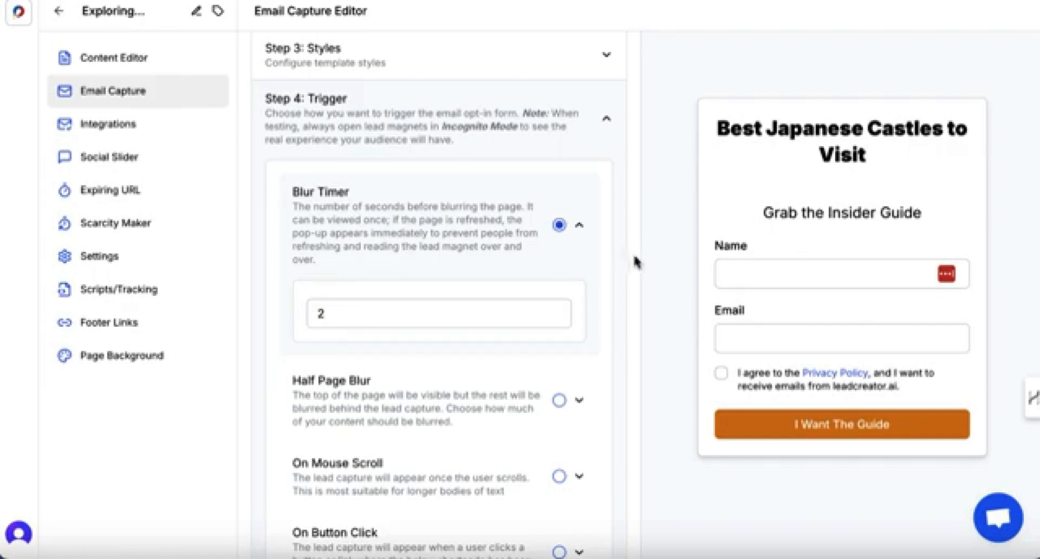
Collapse the Blur Timer options and save the email capture form changes.
scroll(557, 336, down, 2)
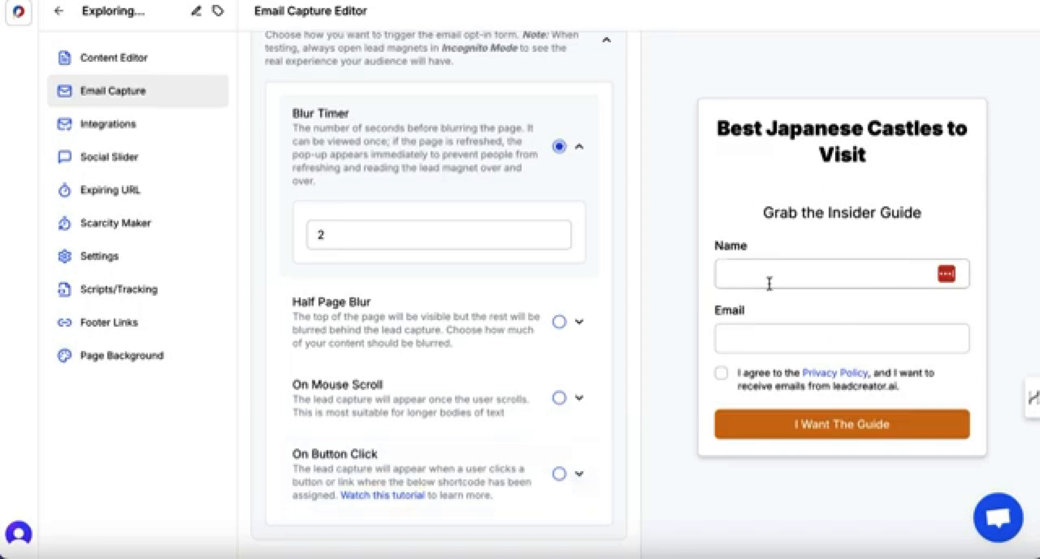
click(580, 149)
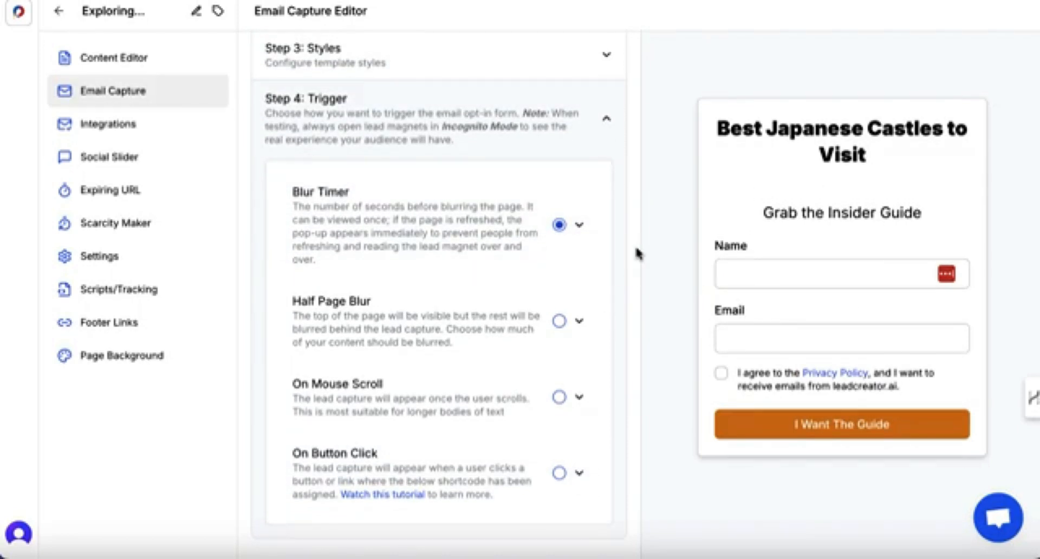
scroll(637, 253, up, 3)
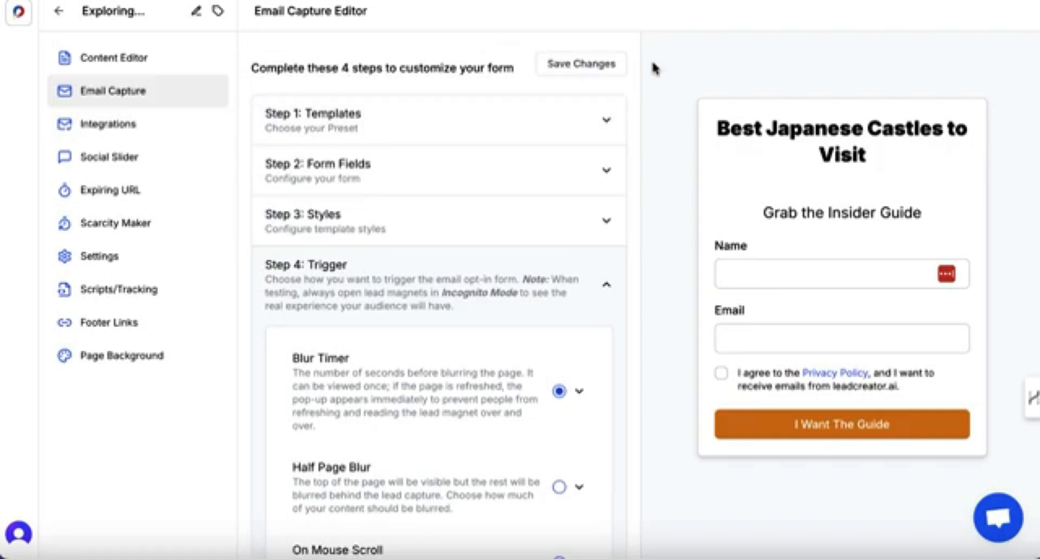
click(579, 68)
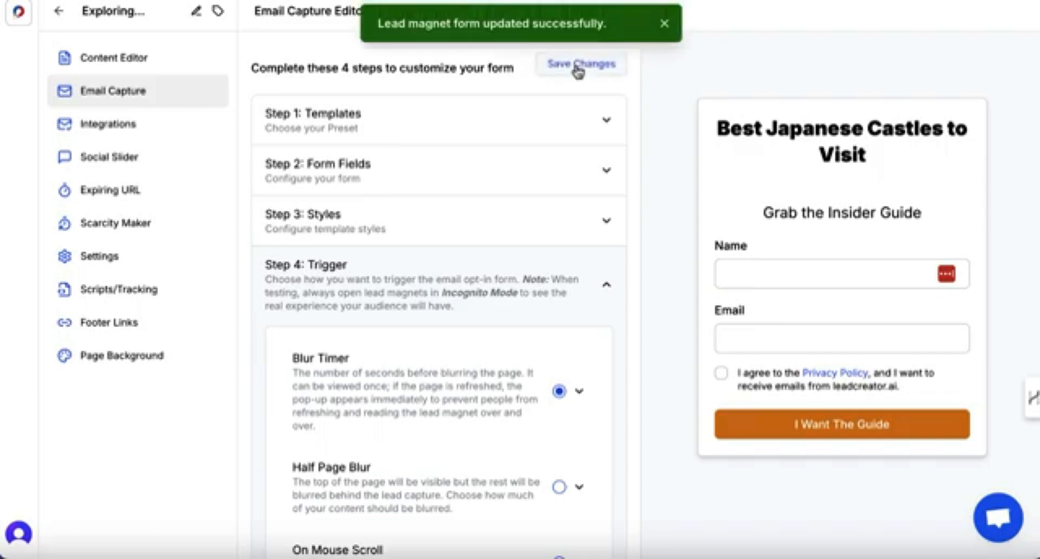
Open the integrations, enable AWeber and choose the 'Japan Insider Secrets' list.
click(93, 124)
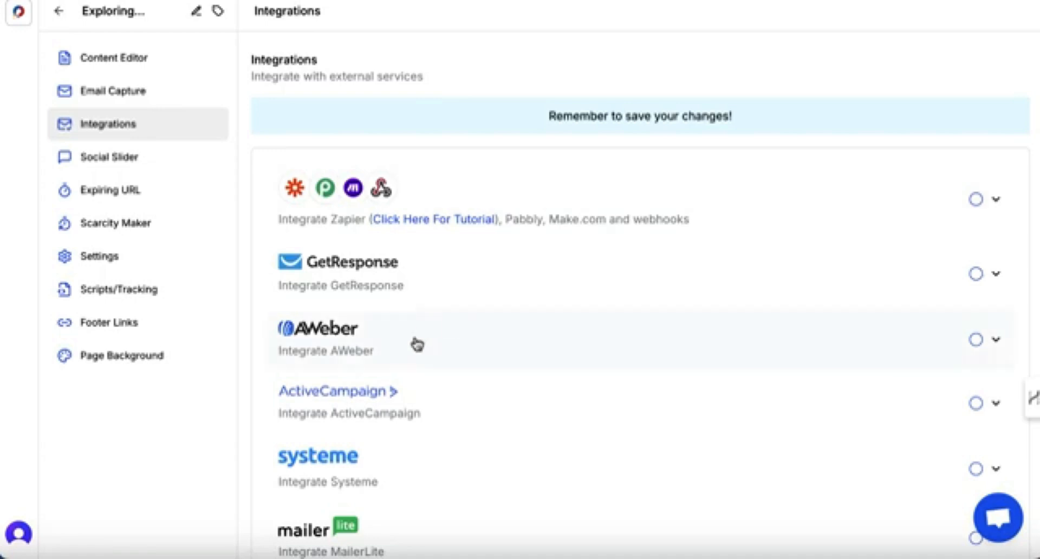
scroll(418, 344, down, 2)
scroll(259, 304, down, 8)
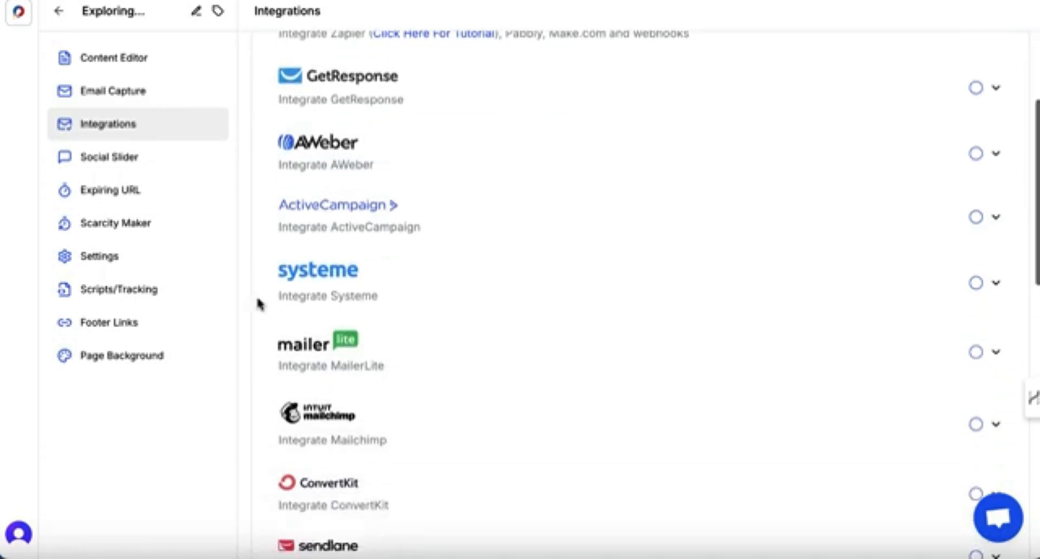
scroll(259, 303, down, 8)
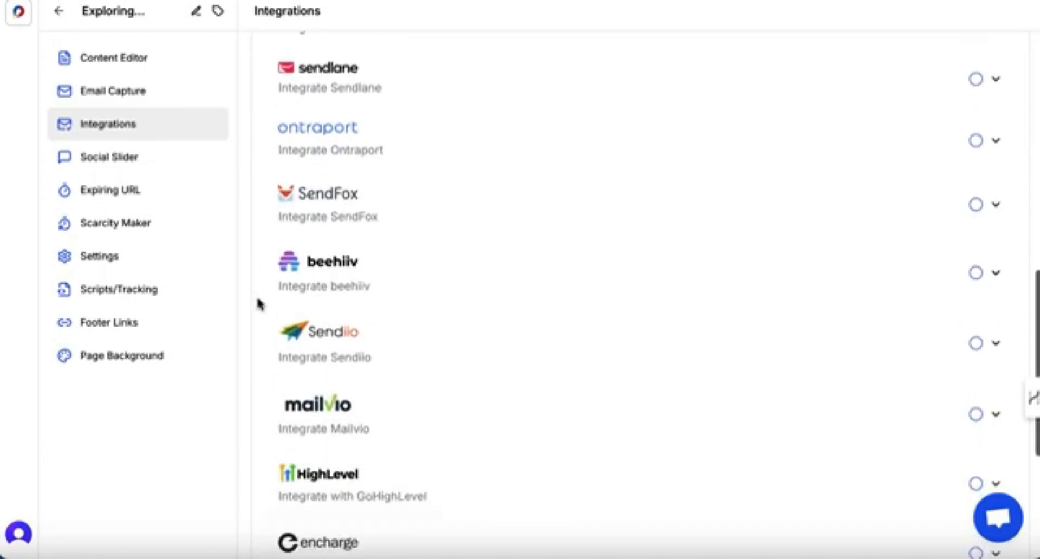
scroll(259, 303, up, 14)
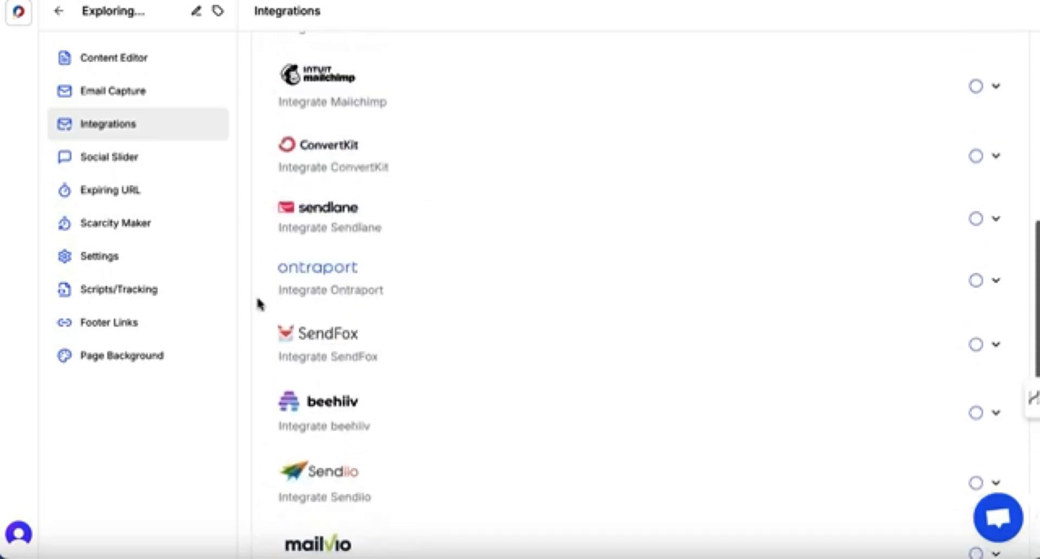
scroll(259, 304, up, 4)
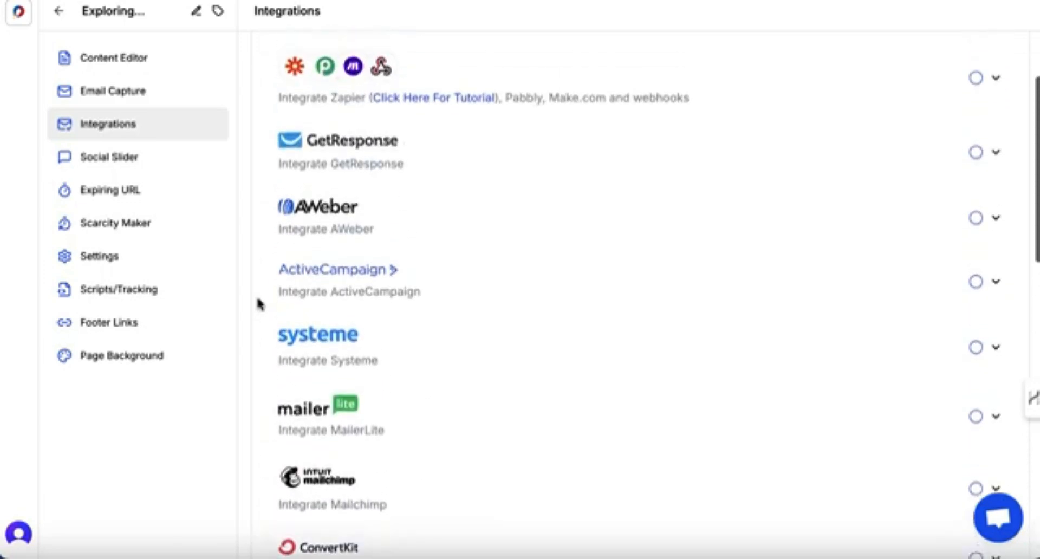
click(976, 308)
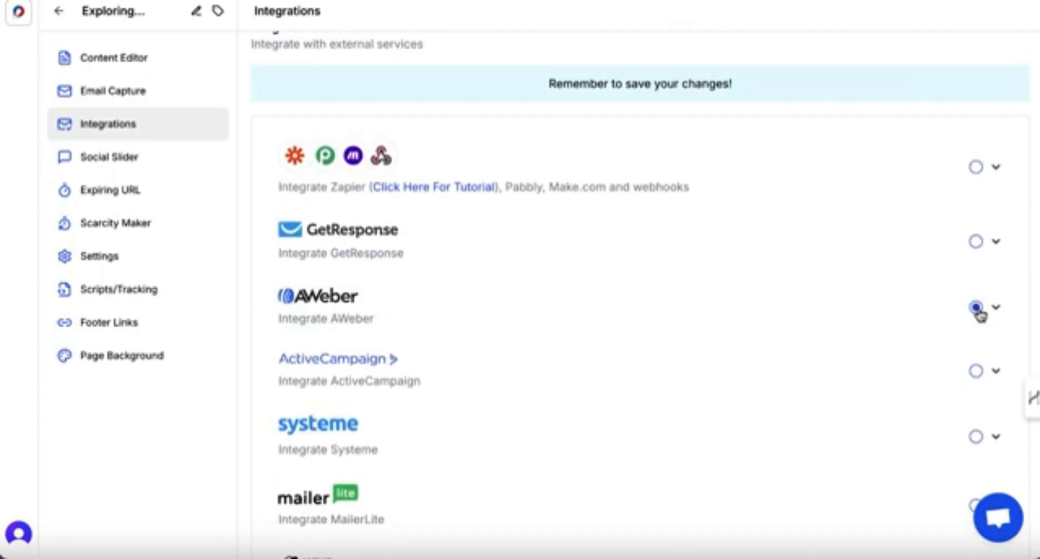
click(996, 307)
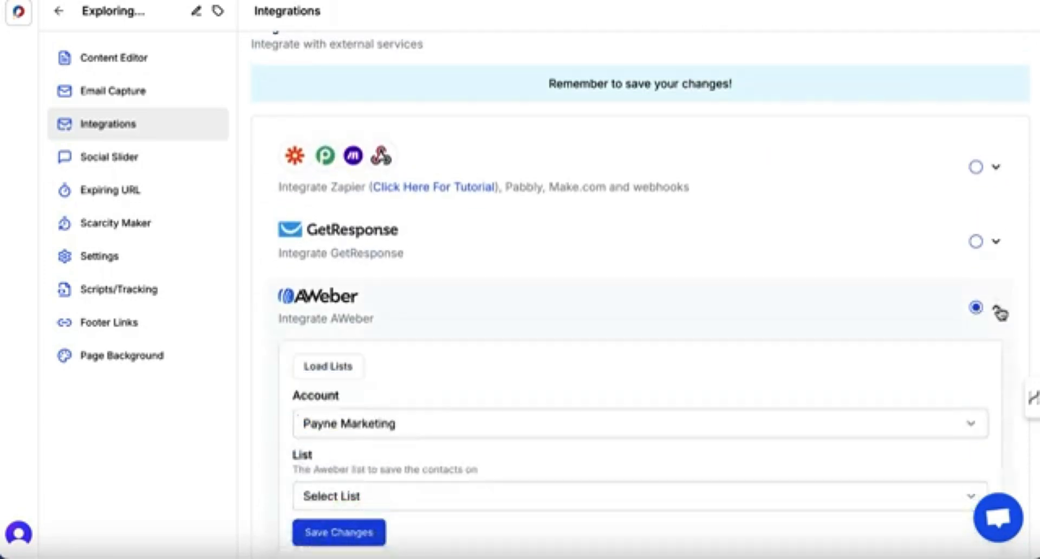
click(389, 489)
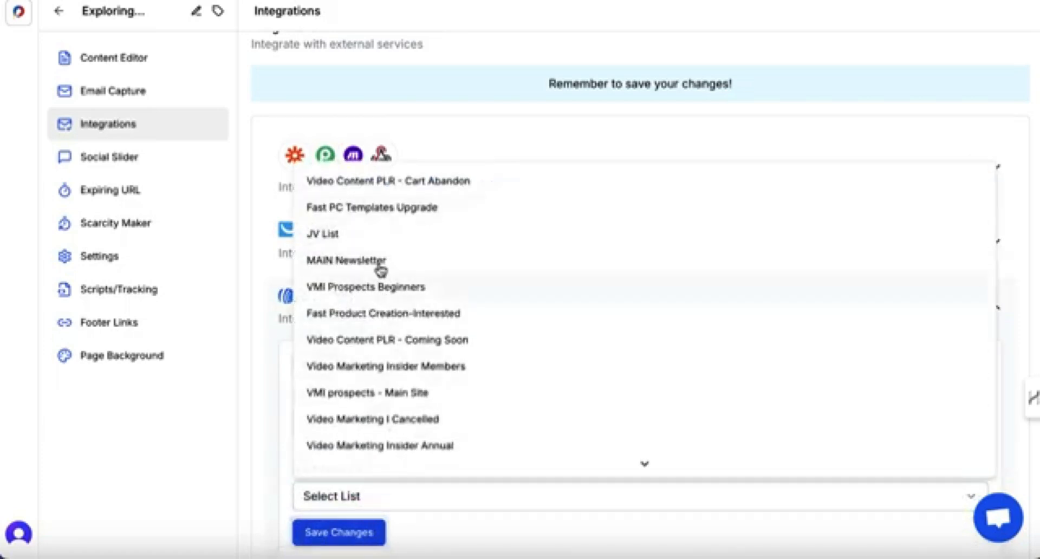
scroll(376, 336, down, 5)
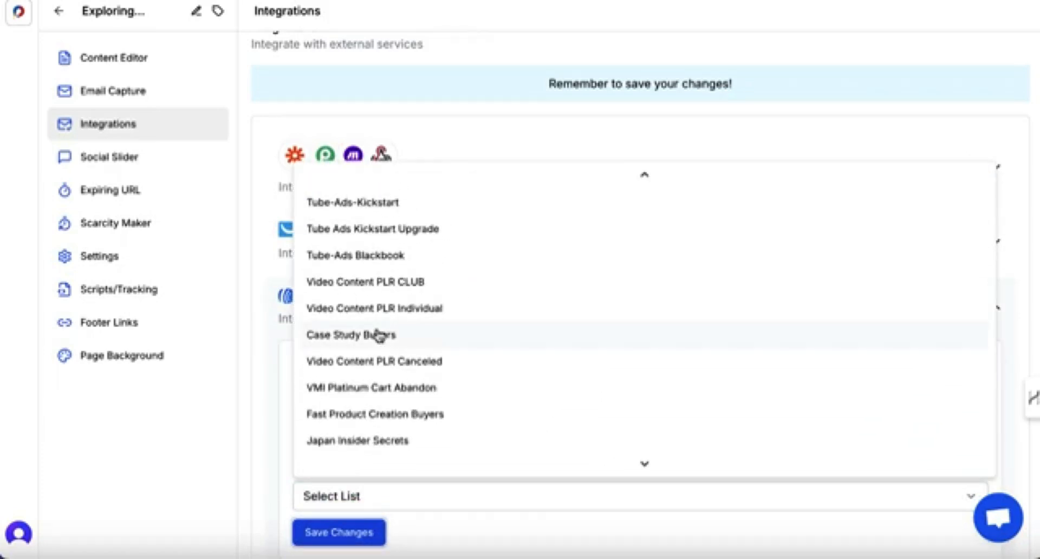
click(378, 440)
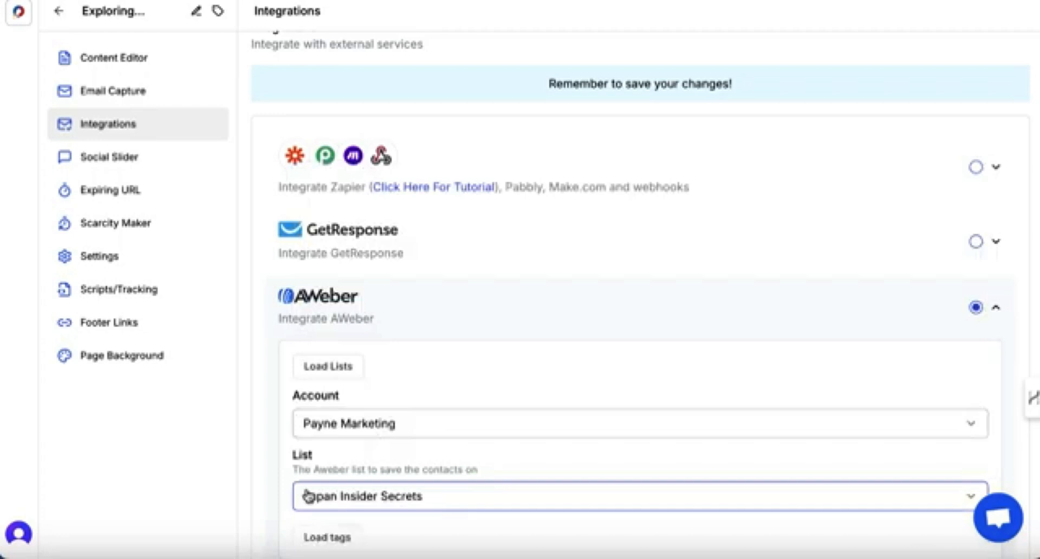
Save the AWeber integration settings.
scroll(304, 490, down, 2)
scroll(307, 484, down, 1)
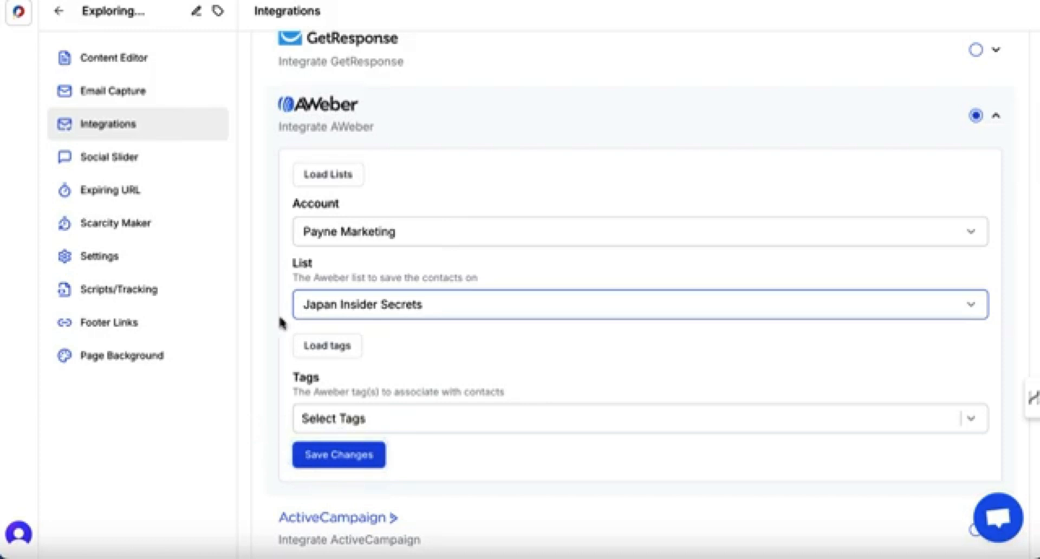
scroll(280, 323, up, 3)
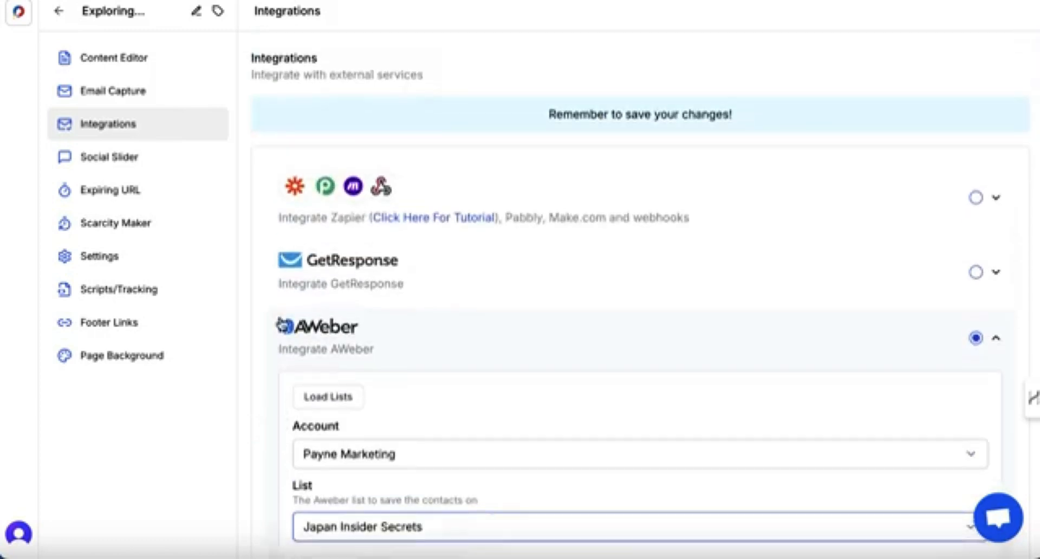
scroll(280, 323, down, 20)
scroll(281, 323, up, 15)
scroll(281, 323, up, 5)
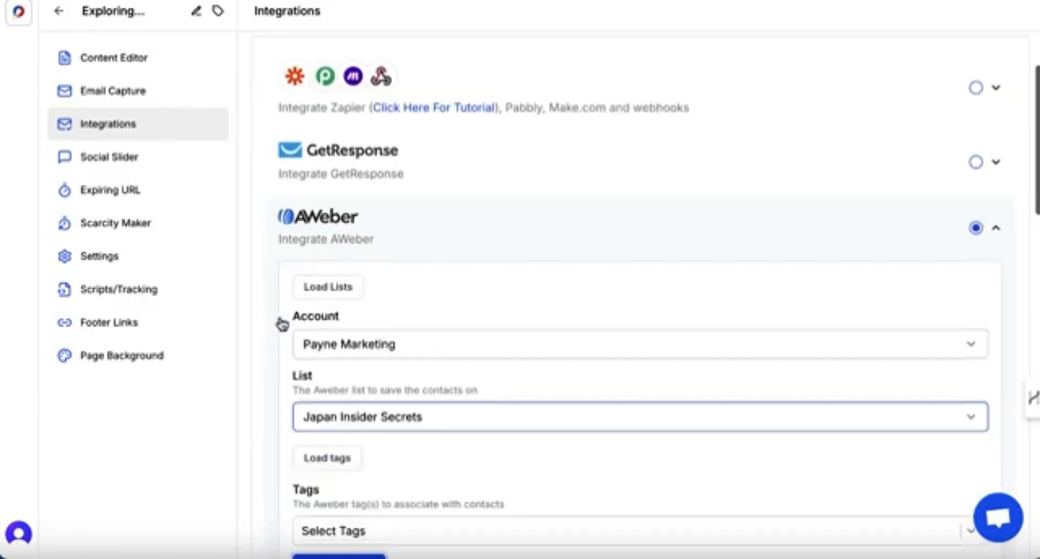
scroll(281, 323, down, 4)
click(337, 269)
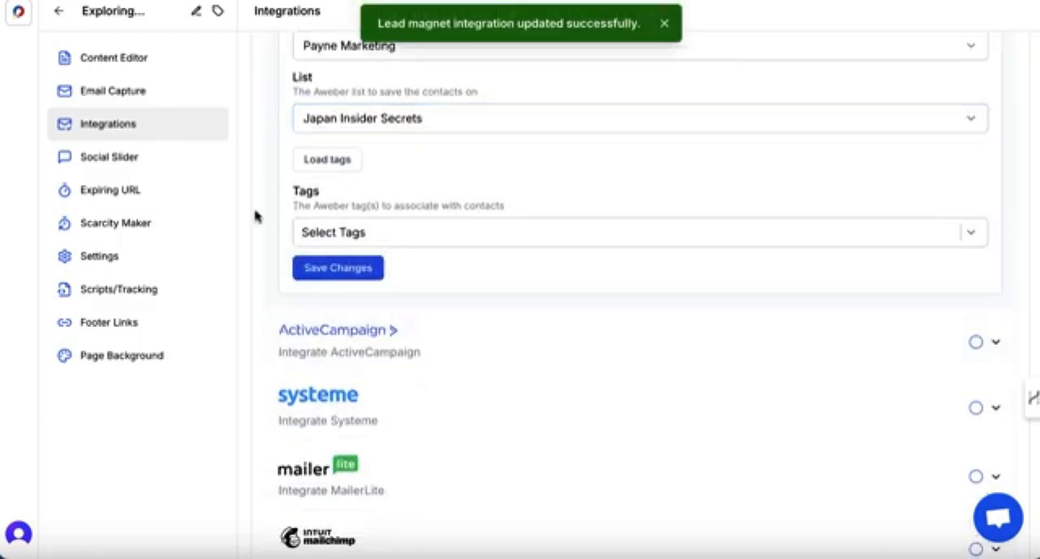
Activate the social slider, change its text to 'has just got access to this amazing Japanese castle guide!' and save.
scroll(257, 216, up, 2)
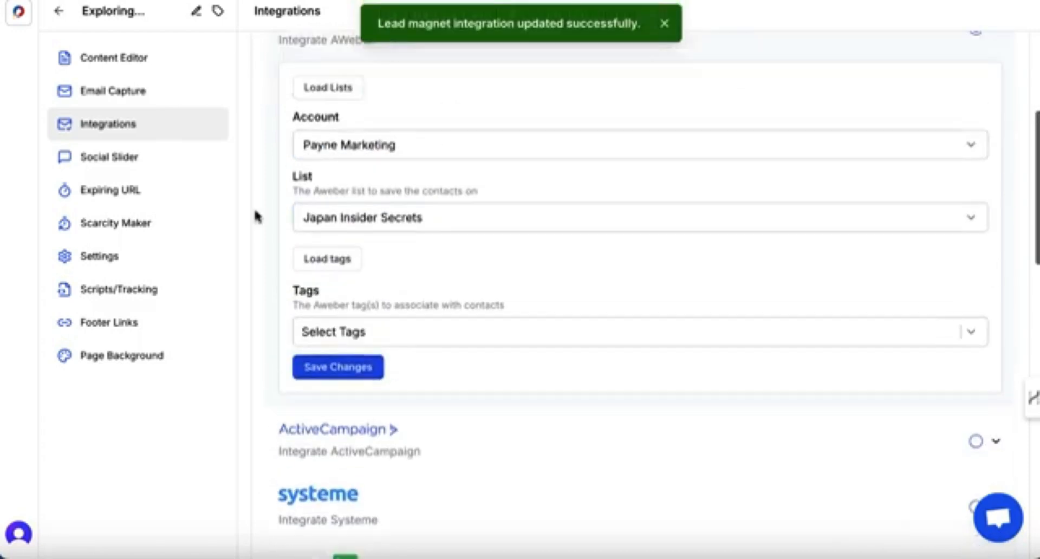
click(146, 163)
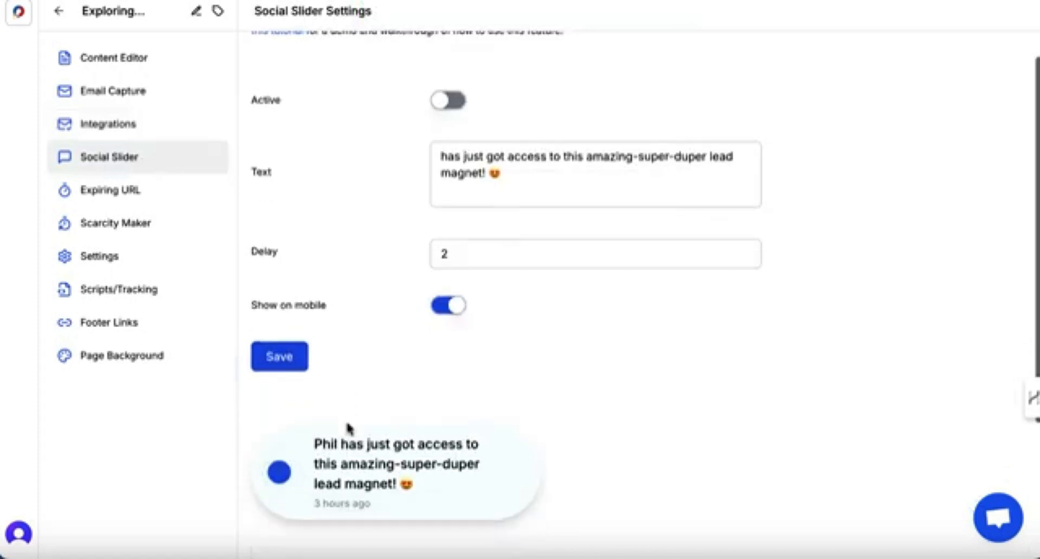
click(442, 136)
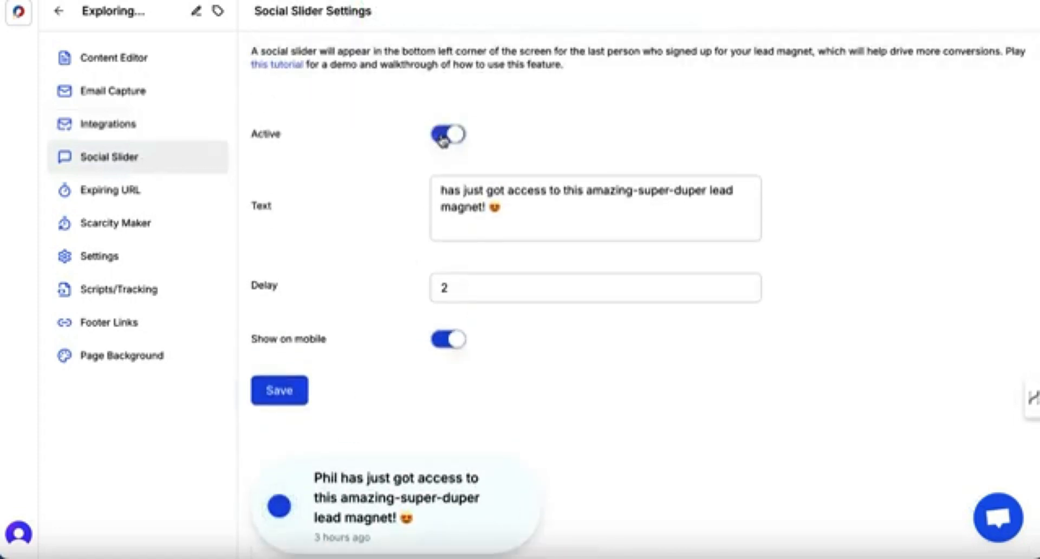
drag(486, 210, 571, 186)
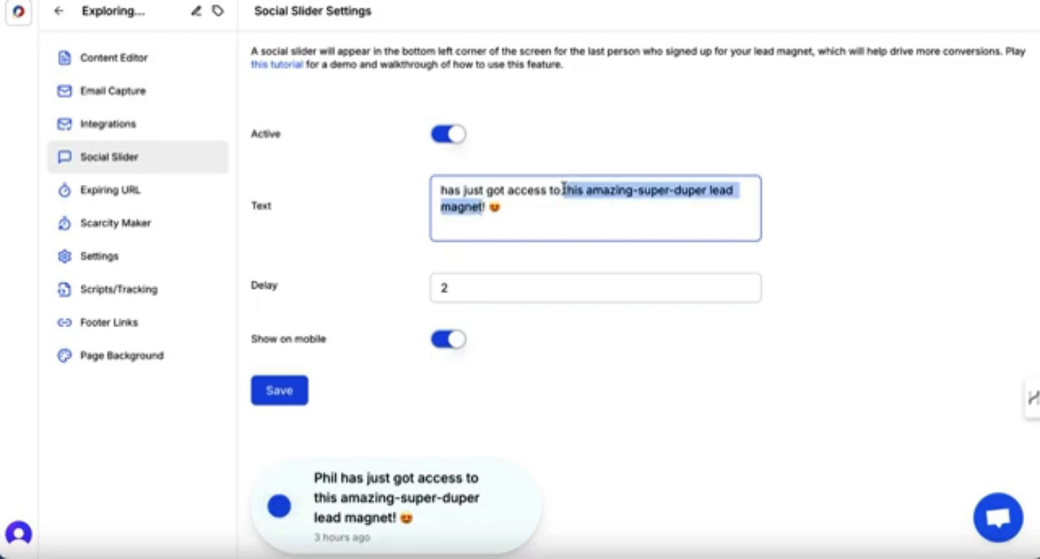
text(his amazing J)
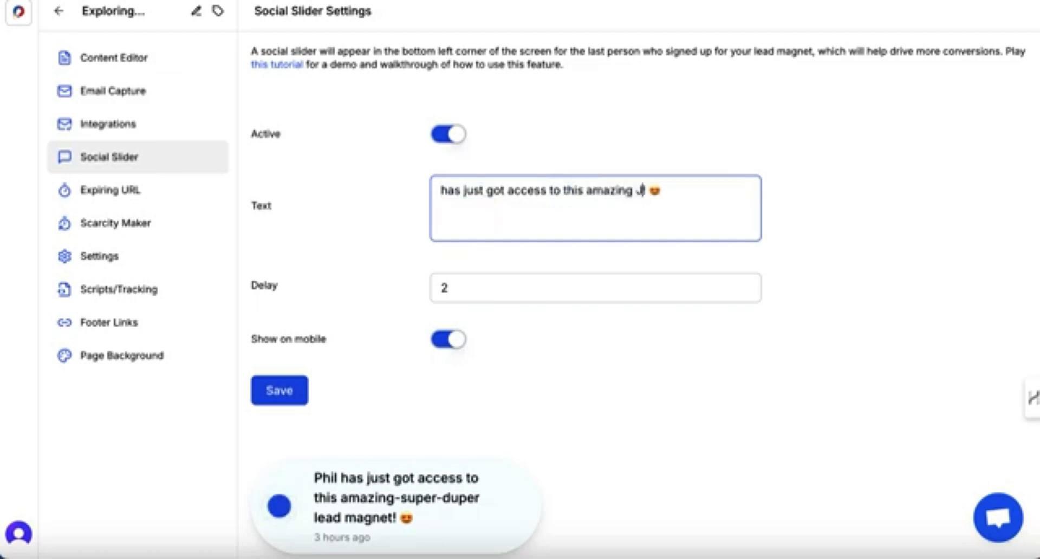
text(apanese cast)
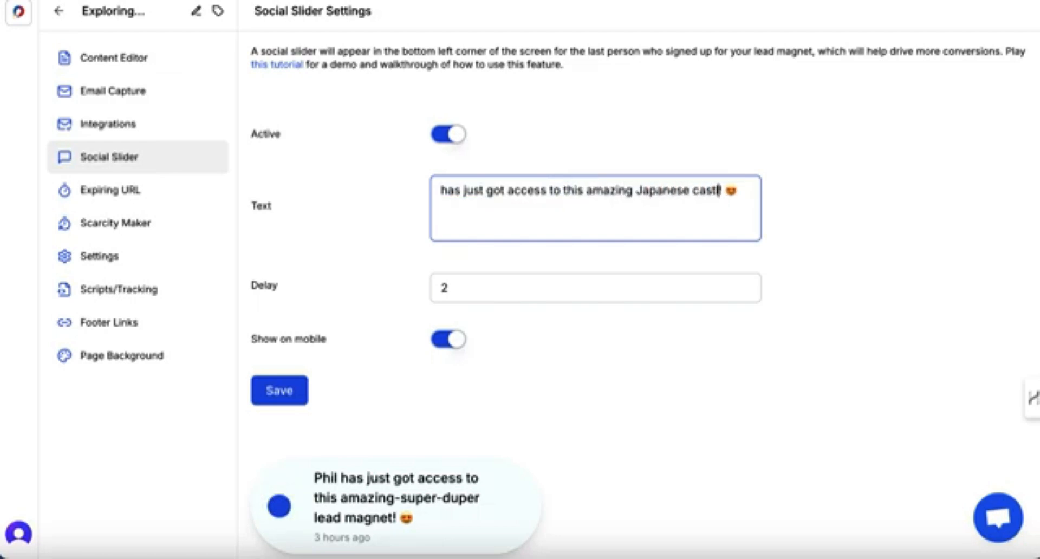
text(le guide)
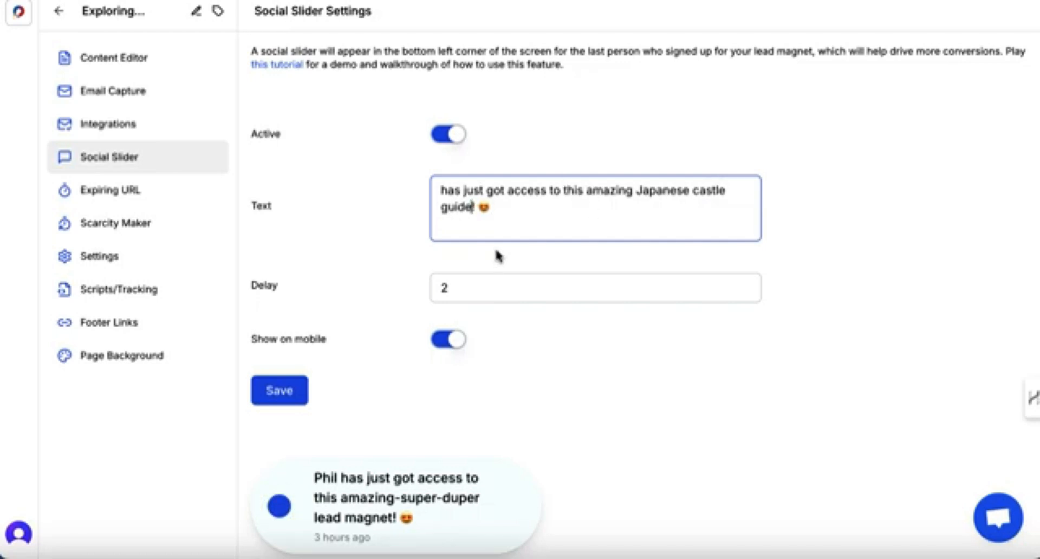
mouse_move(360, 471)
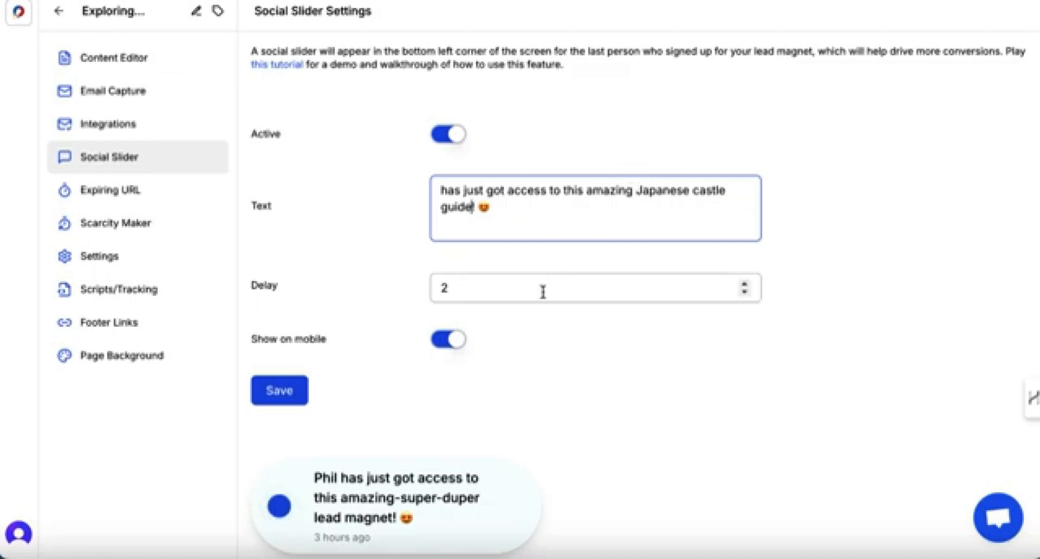
click(274, 390)
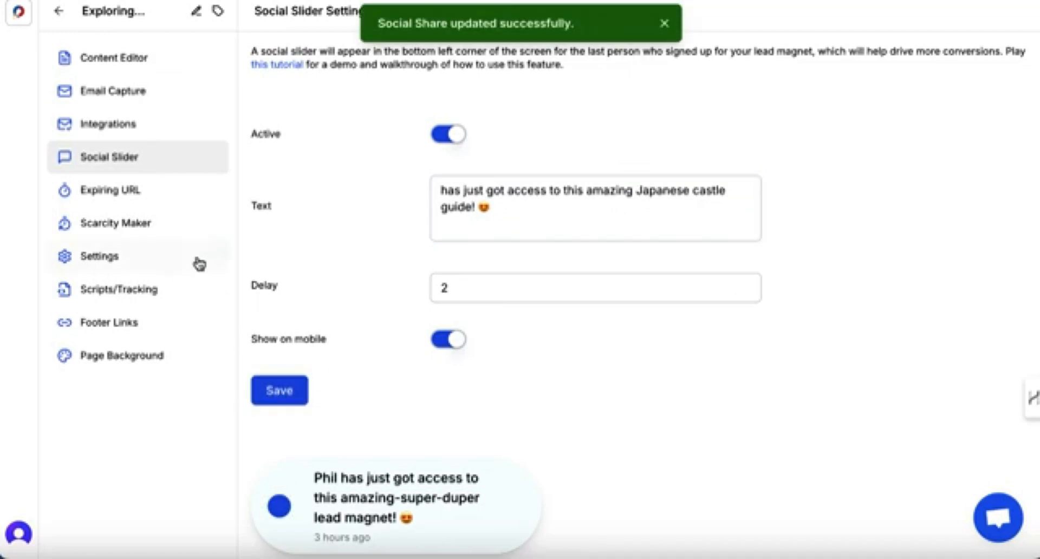
Switch on the Scarcity Maker for the lead magnet.
click(114, 192)
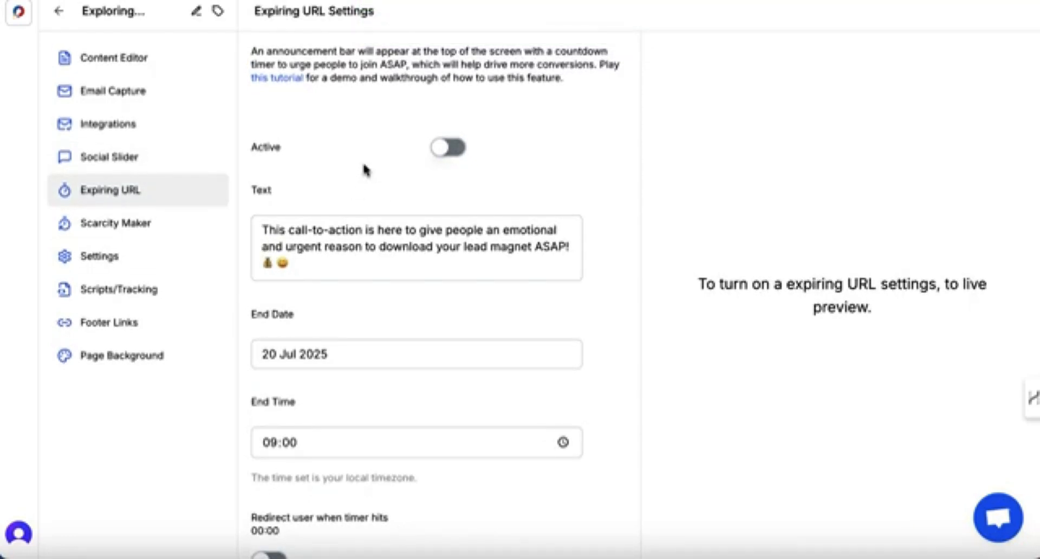
click(110, 225)
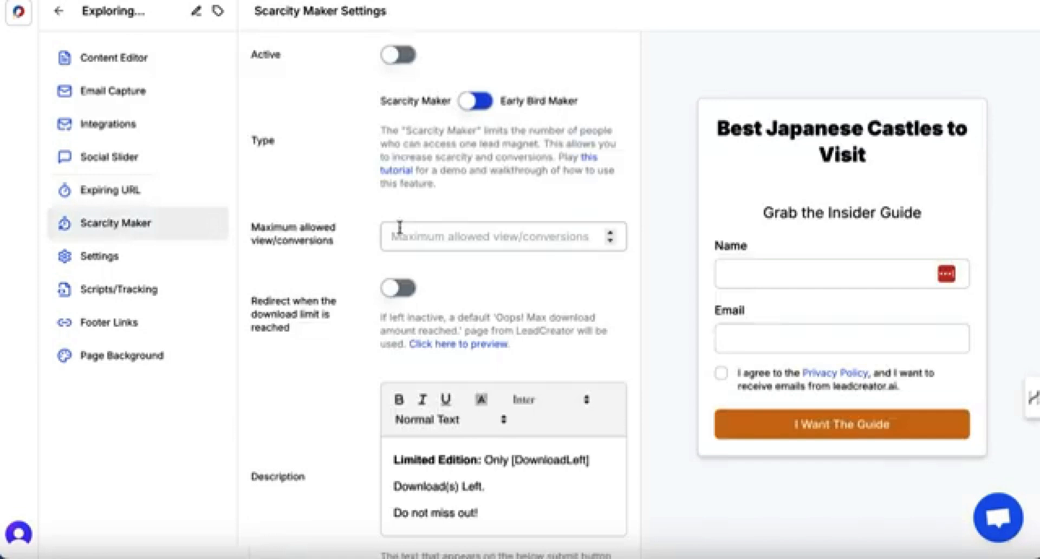
click(393, 56)
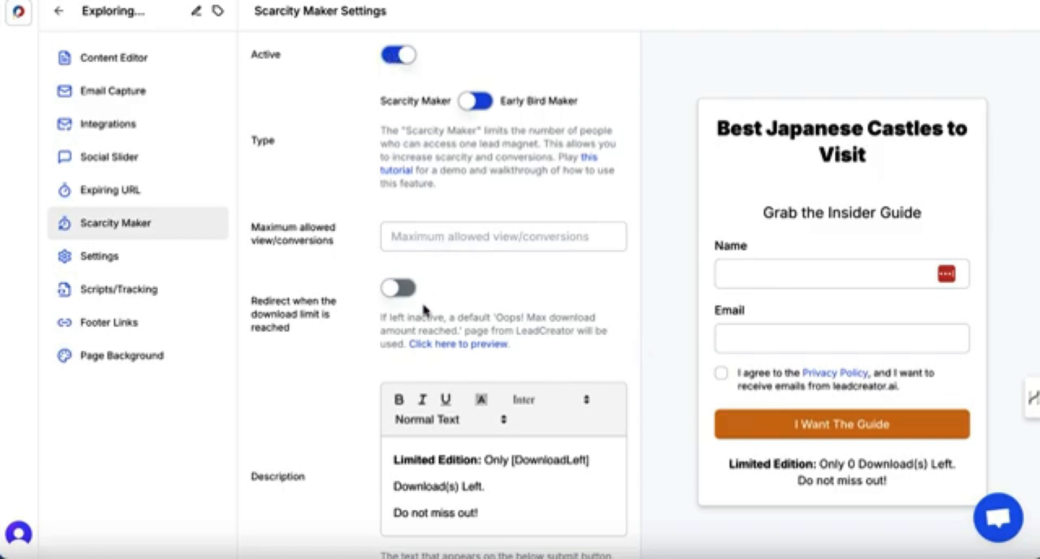
Limit the Scarcity Maker to 10 views/conversions and enable redirecting to the pasted Japanese castles article URL.
click(415, 243)
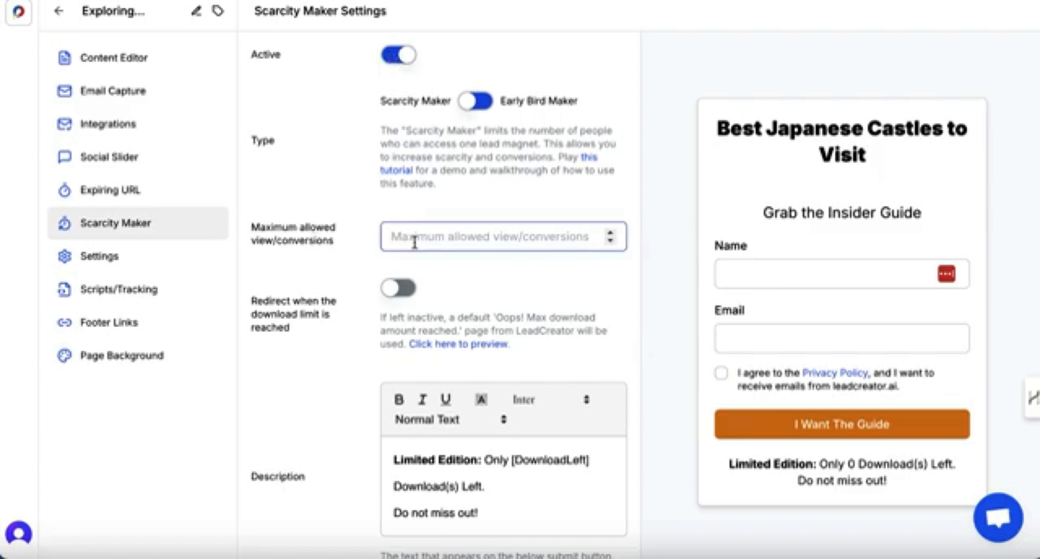
click(611, 232)
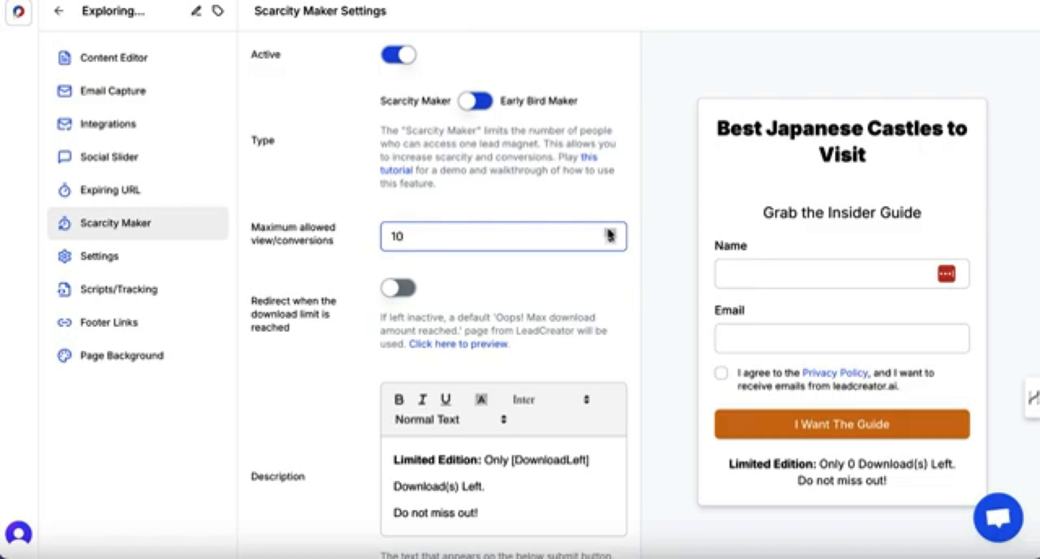
click(400, 290)
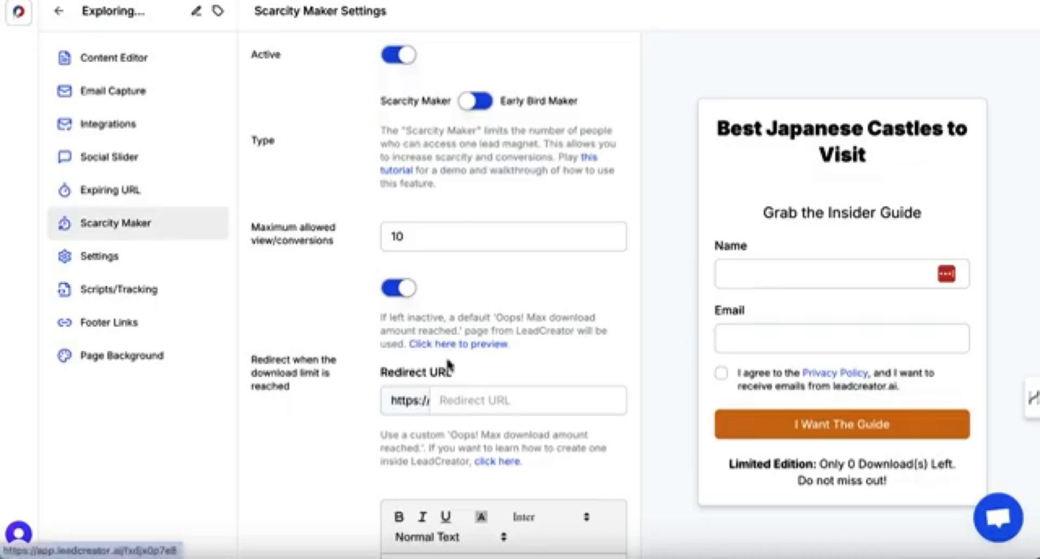
click(463, 400)
key(ctrl+v)
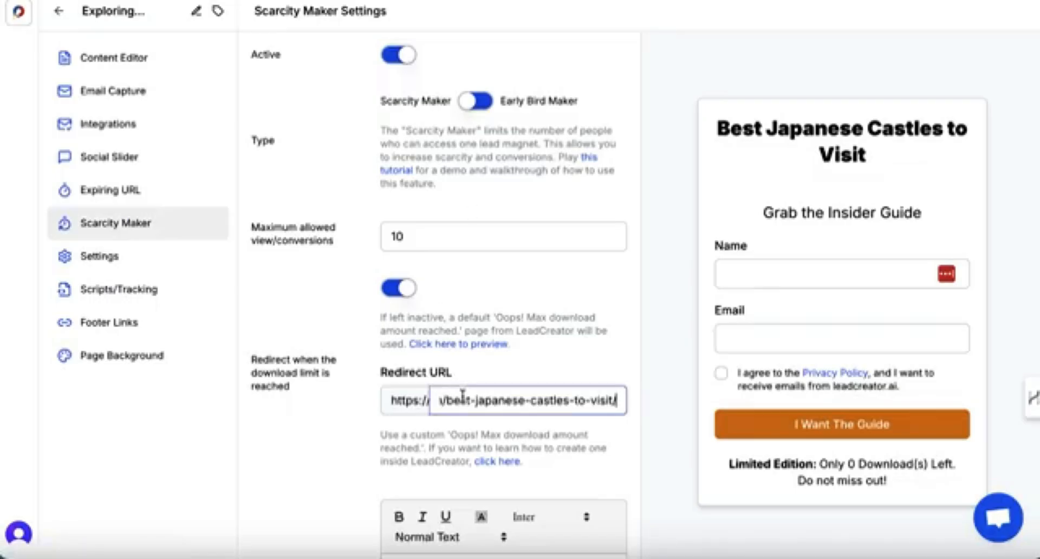
drag(462, 399, 392, 401)
click(341, 458)
scroll(341, 458, down, 3)
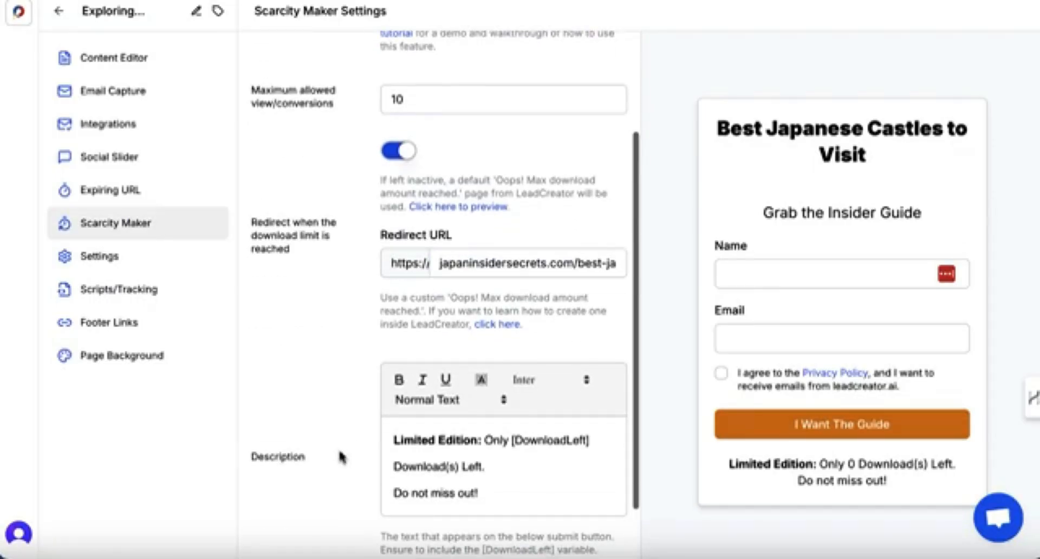
scroll(341, 458, down, 1)
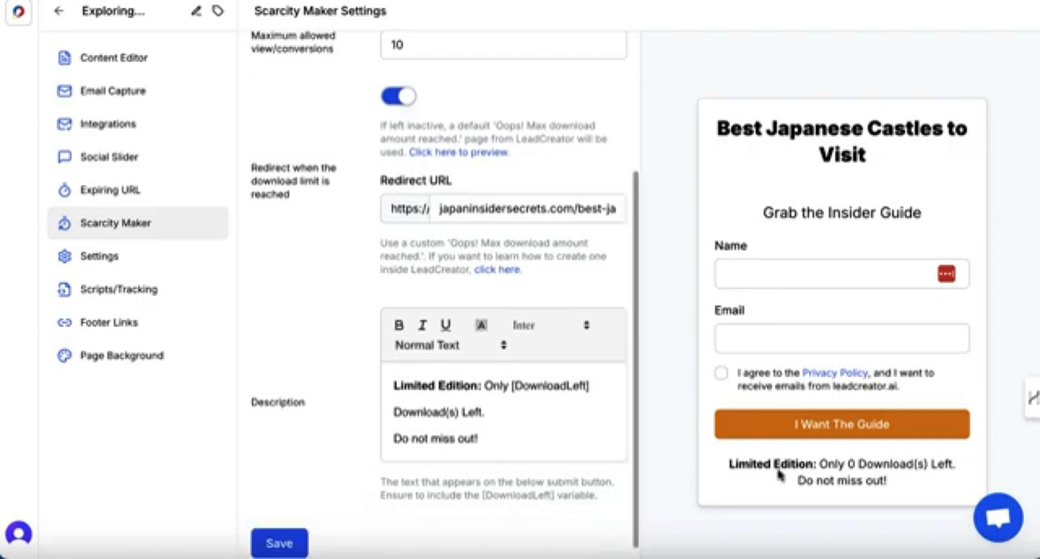
Switch the scarcity type to Early Bird Maker.
scroll(585, 406, up, 3)
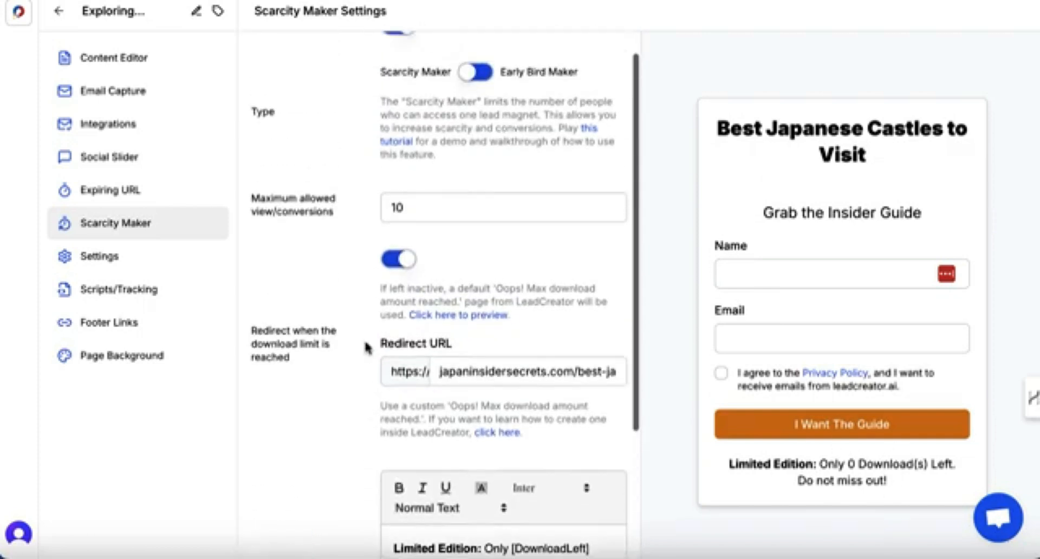
click(407, 271)
scroll(407, 269, up, 1)
click(468, 101)
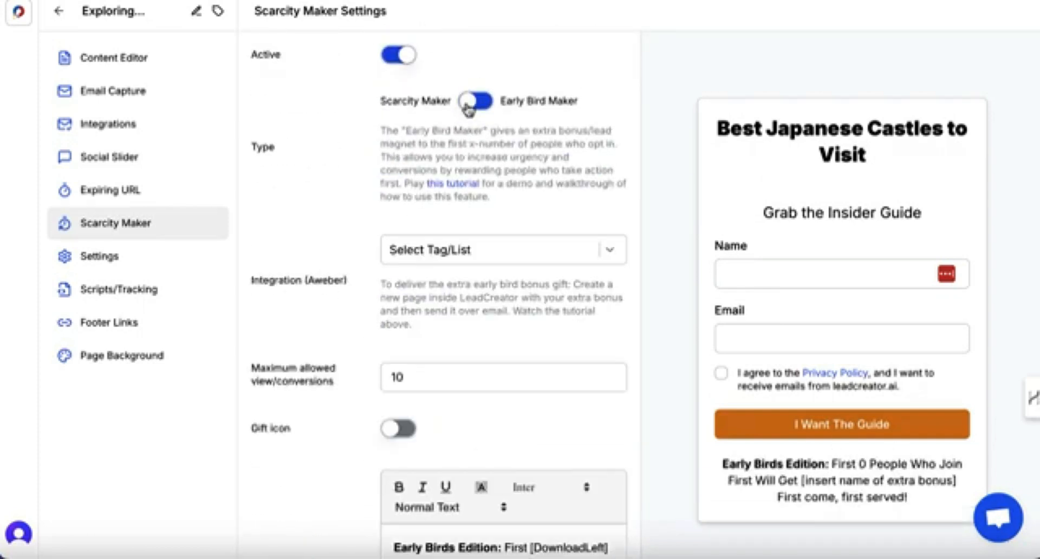
Deactivate the feature and clear the maximum allowed view/conversions value.
click(400, 54)
double_click(422, 374)
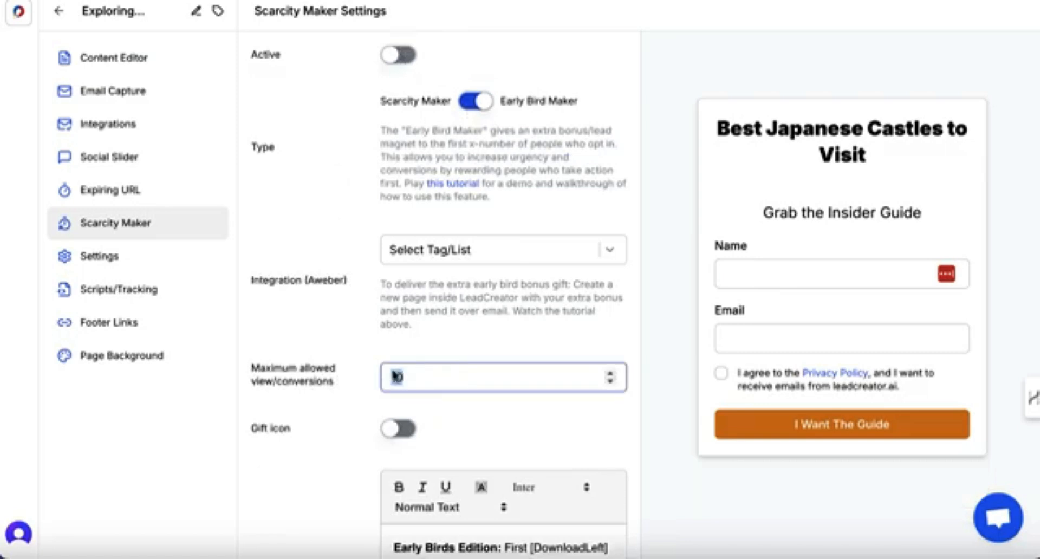
key(BackSpace)
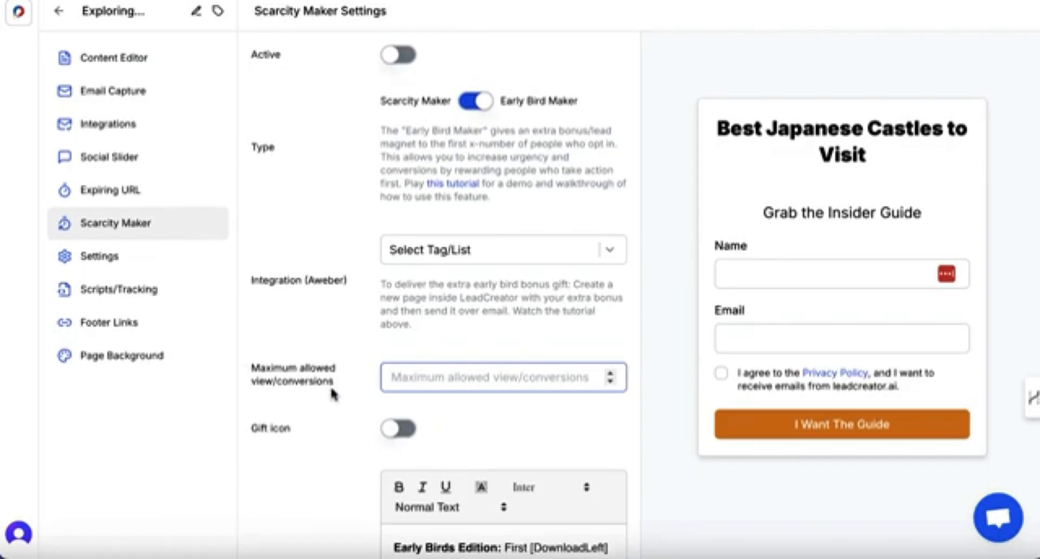
In the lead magnet settings, turn on LeadCreator footer branding, enable the referral link and update it.
click(99, 259)
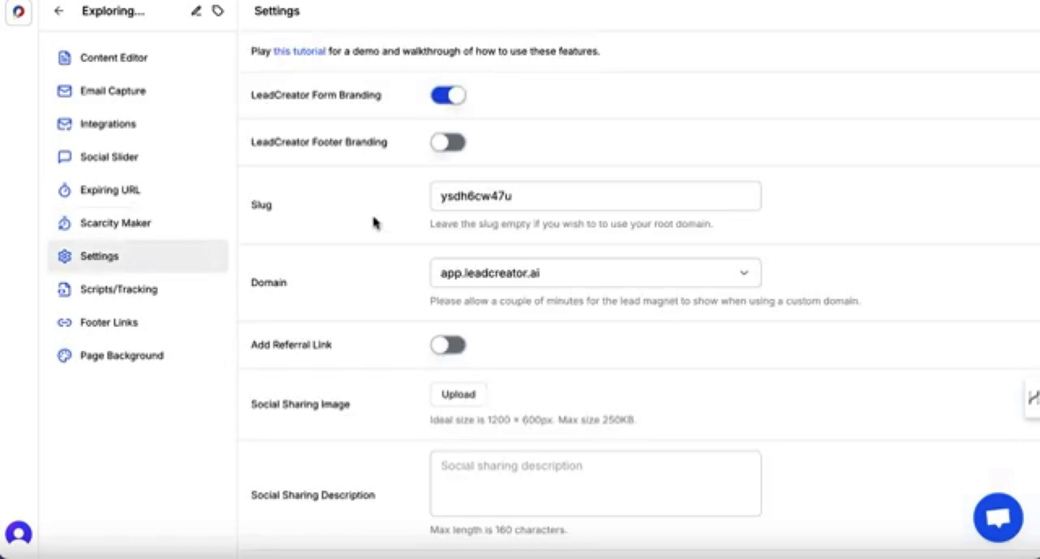
click(443, 145)
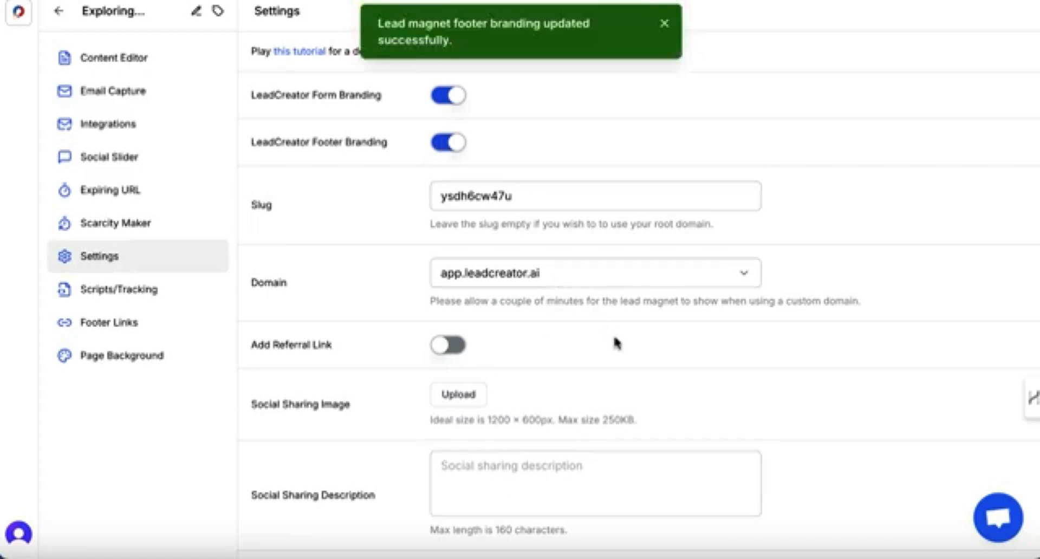
click(447, 344)
click(541, 353)
click(605, 395)
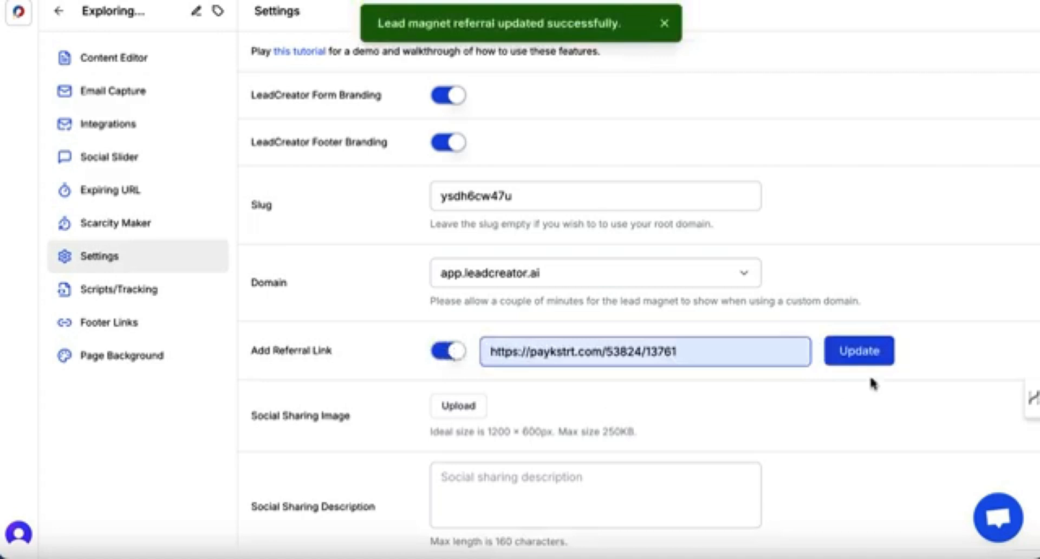
click(872, 357)
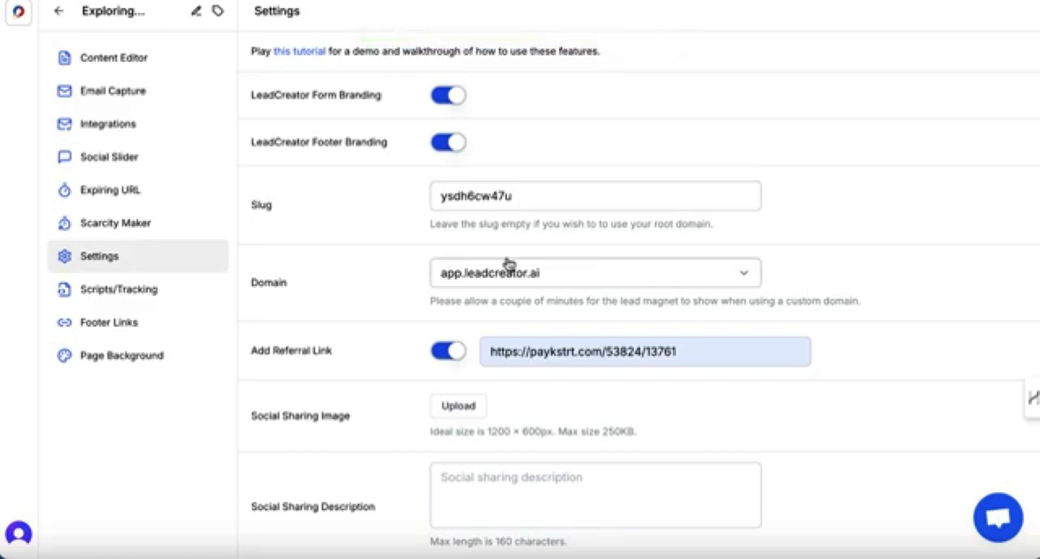
Set the domain to japaninsider.club and the slug to 'castle-guide', then update both.
click(510, 286)
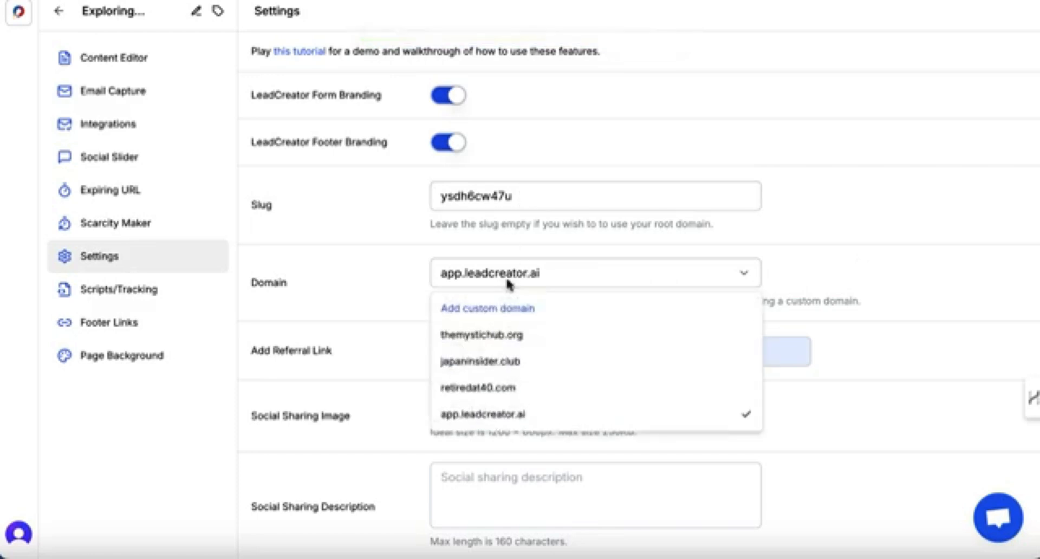
click(495, 361)
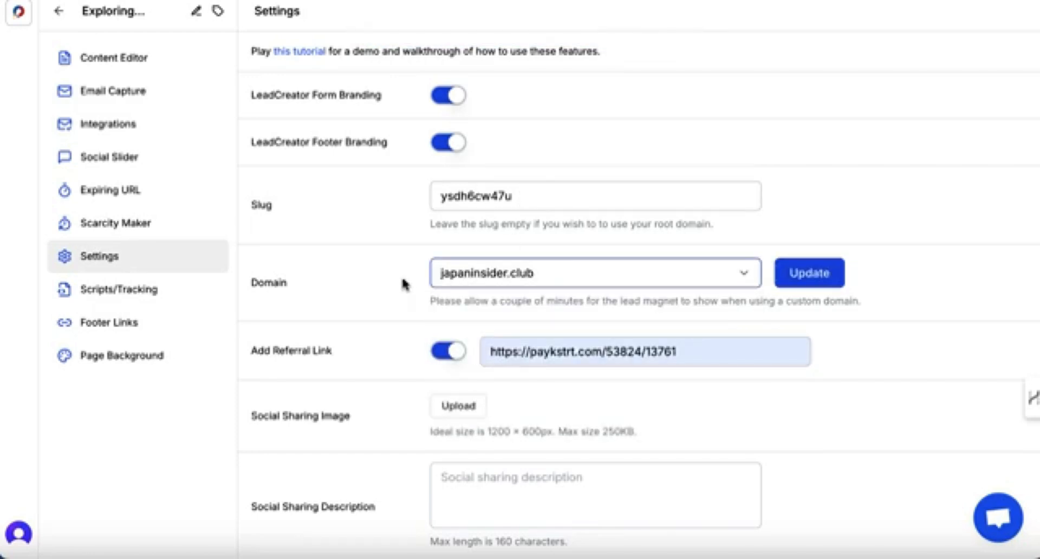
drag(514, 196, 428, 197)
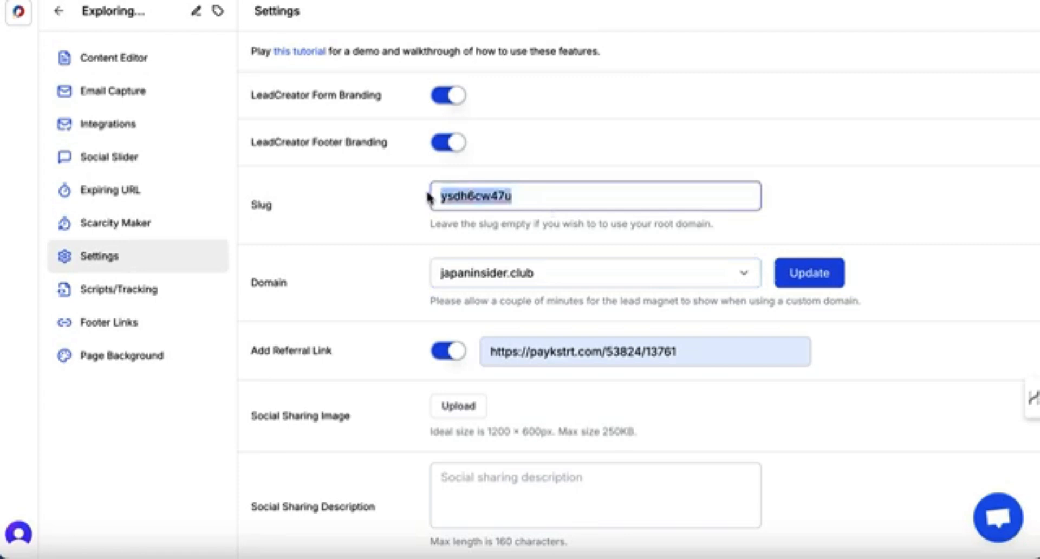
text(castle)
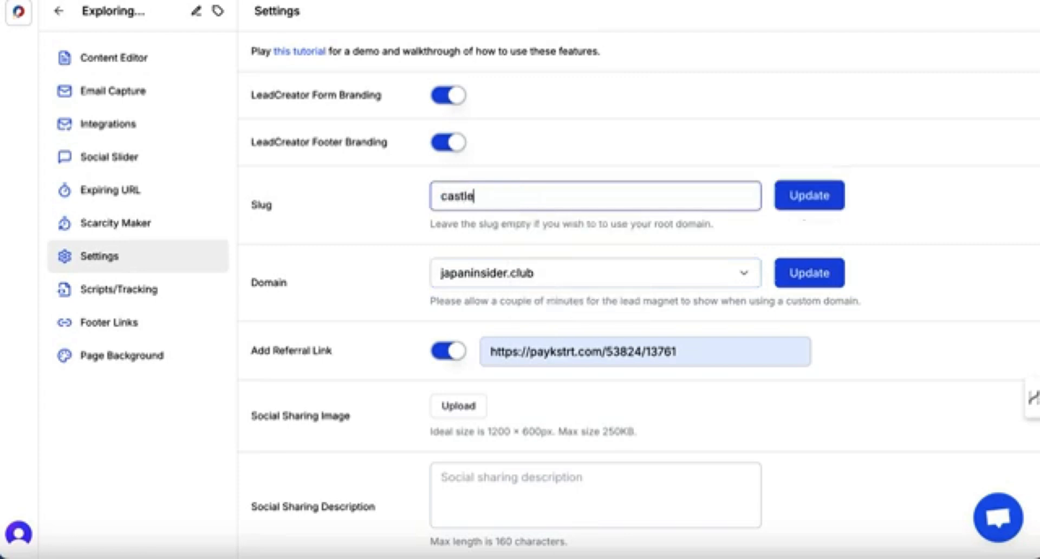
text(-guide)
click(809, 197)
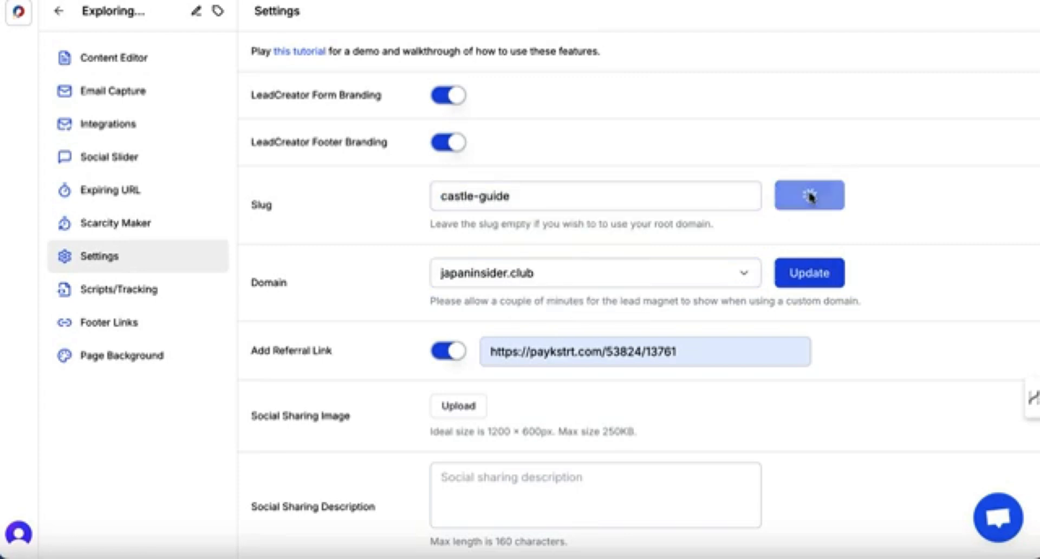
click(811, 275)
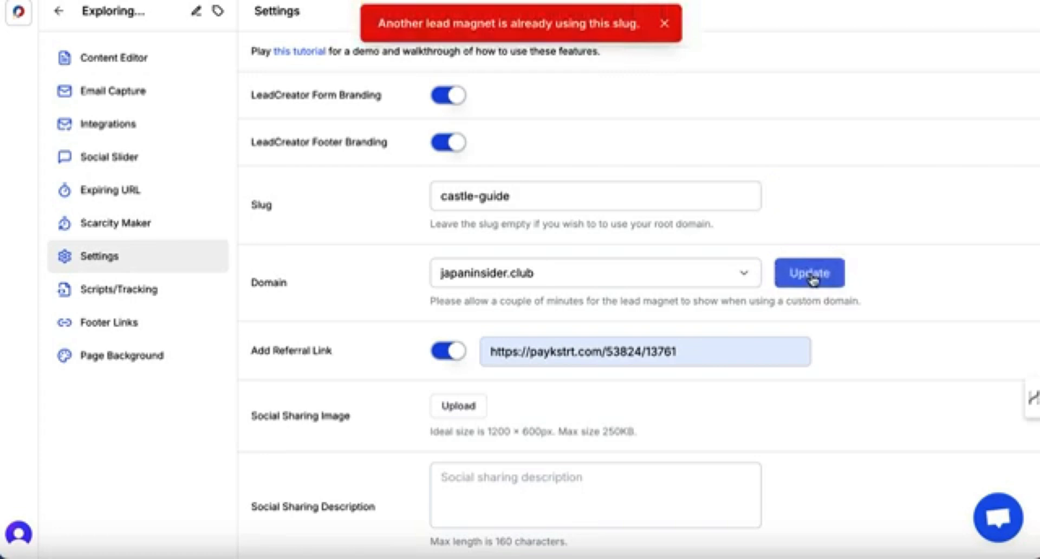
Change the slug to 'japan-castle-guide' and update the slug and domain again.
click(527, 196)
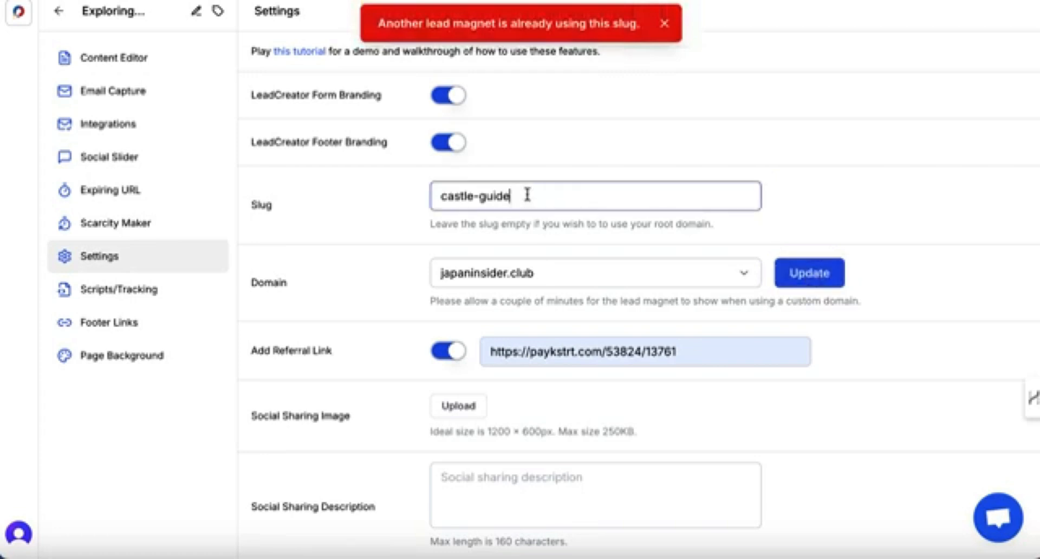
text(japan)
key(BackSpace)
key(BackSpace)
key(BackSpace)
key(BackSpace)
key(BackSpace)
click(436, 198)
text(j)
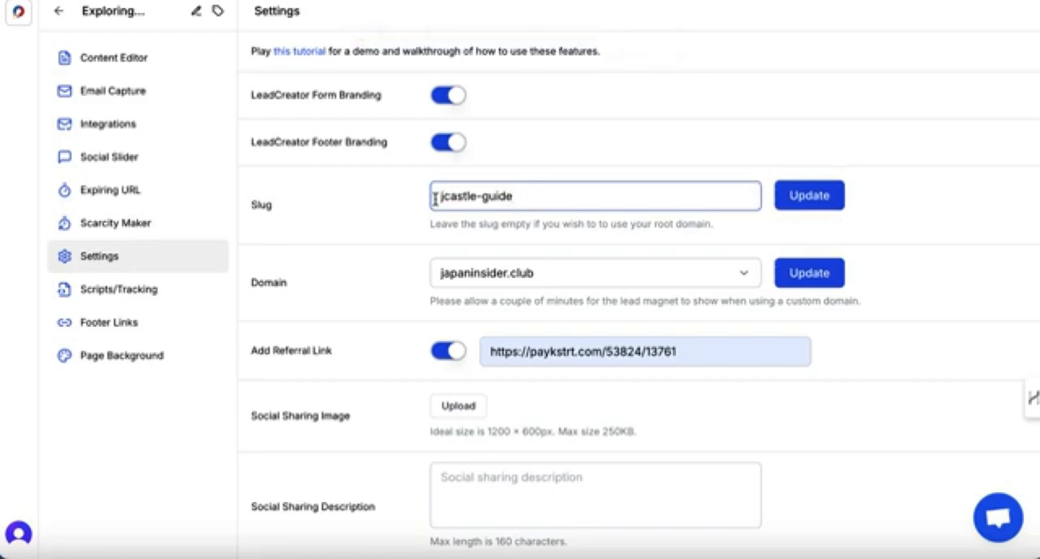
text(apan-)
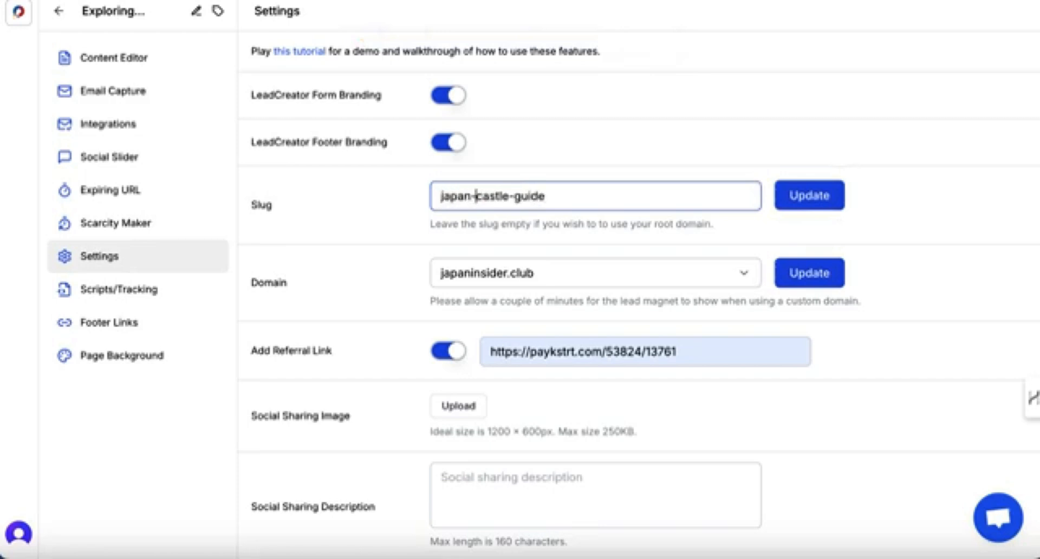
click(782, 200)
click(812, 278)
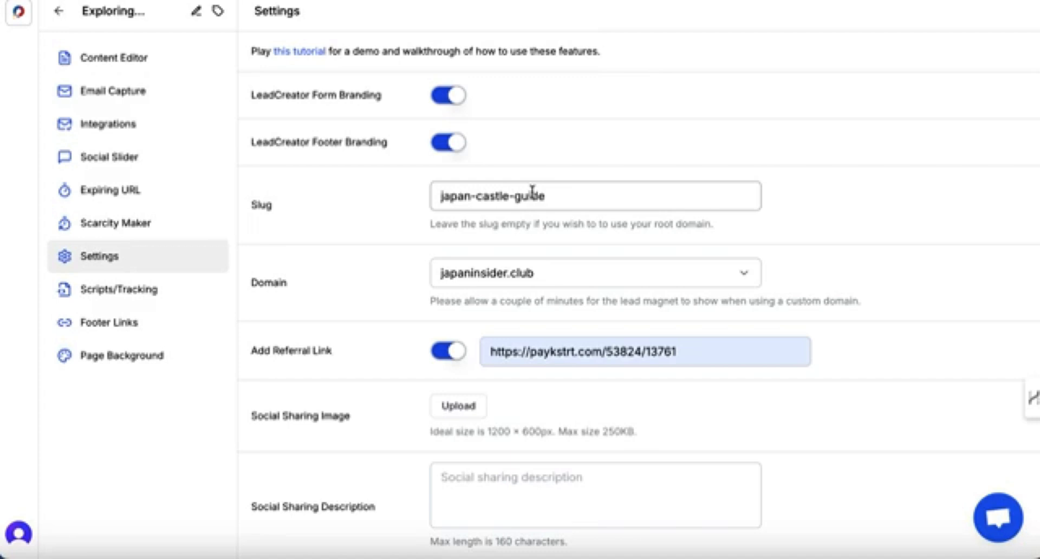
Add a footer link labelled 'Blog' pointing to japaninsidersecrets.com/ and save it.
click(138, 323)
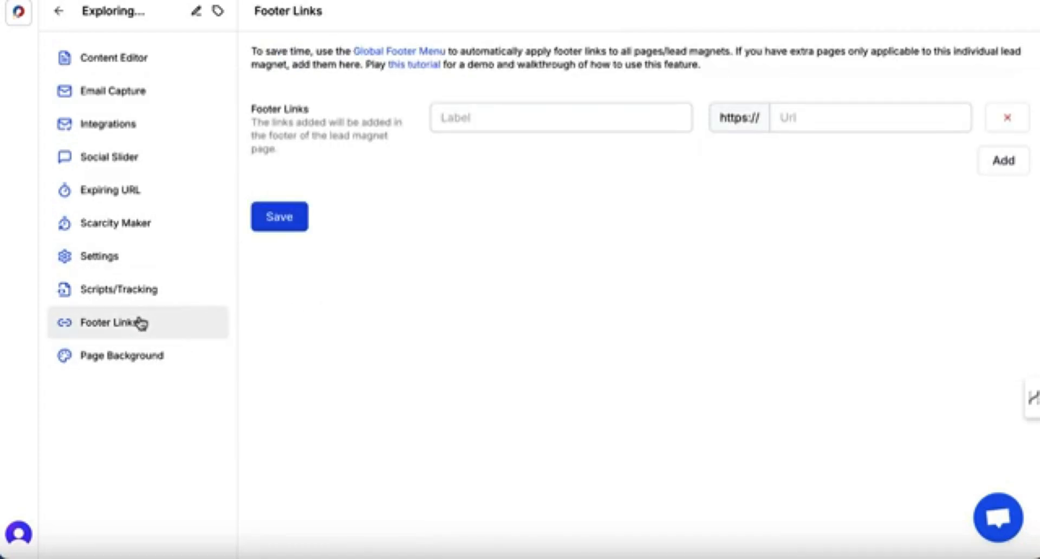
click(86, 295)
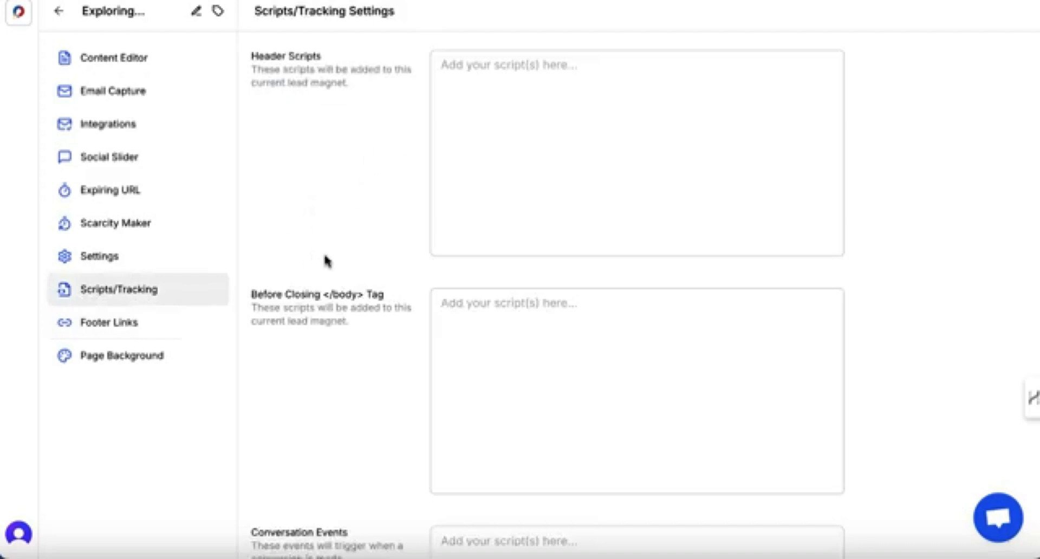
click(112, 333)
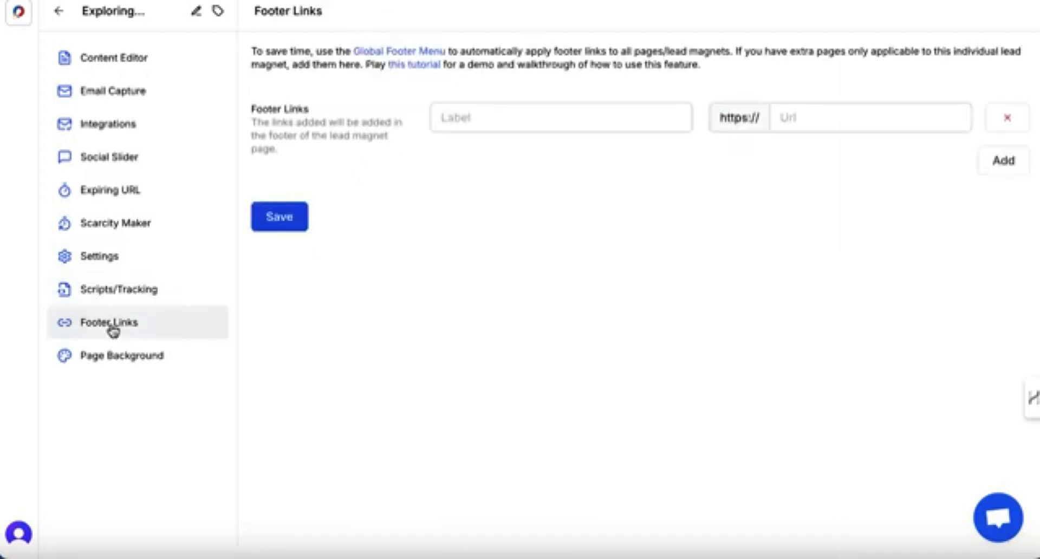
click(457, 123)
text(Blog)
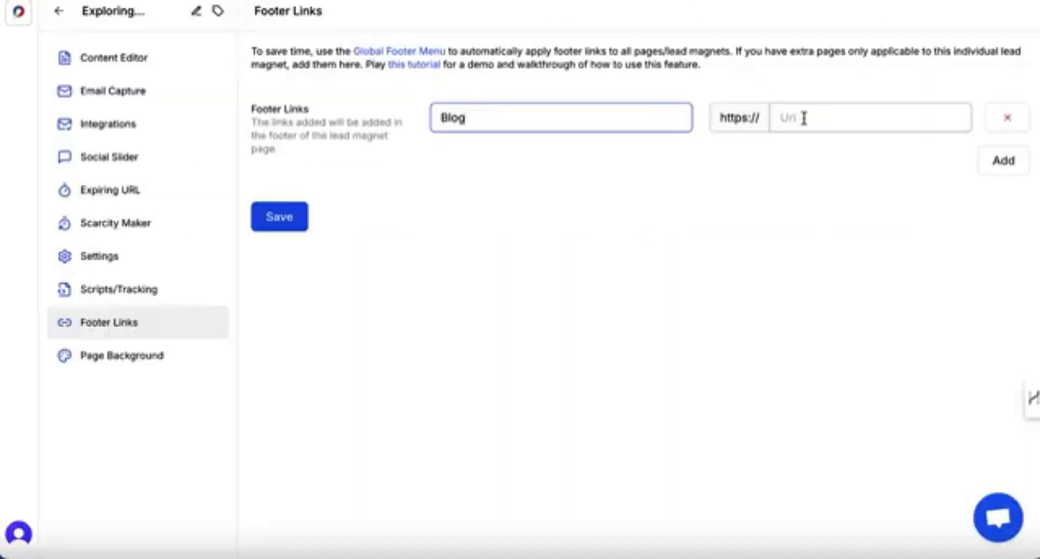
click(804, 118)
text(japaninsidersecrets.com/)
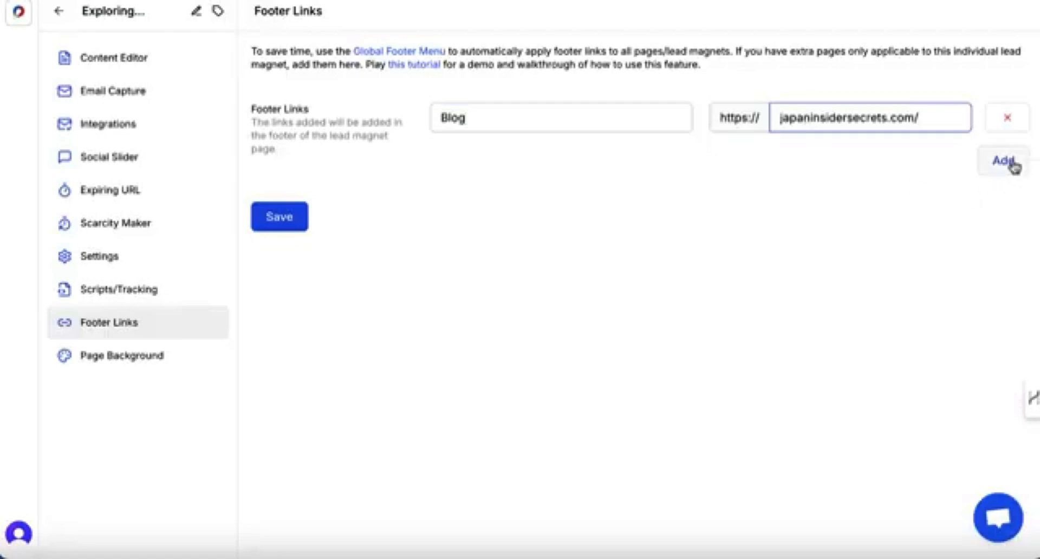
click(779, 224)
click(303, 223)
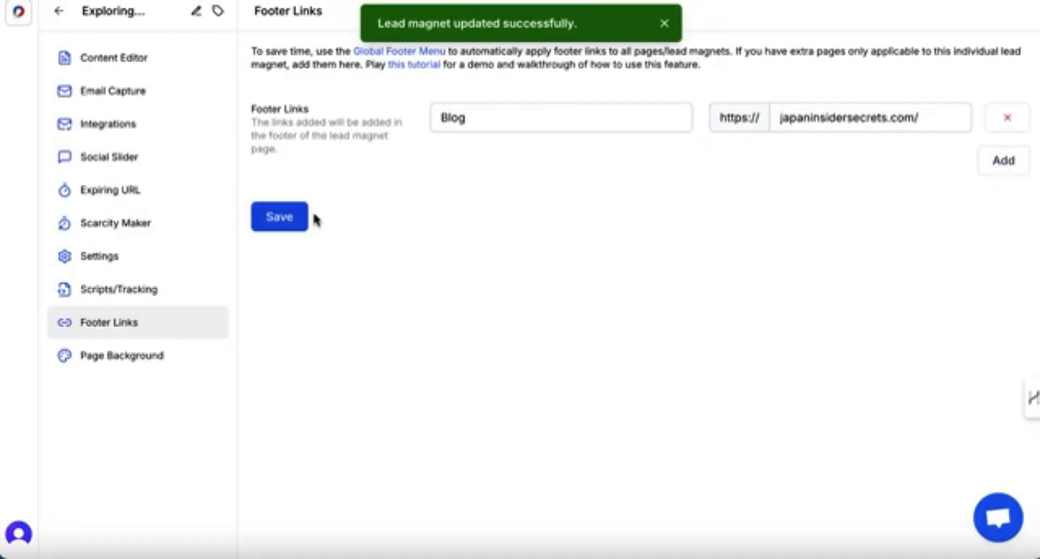
Save the page background colour settings.
click(140, 353)
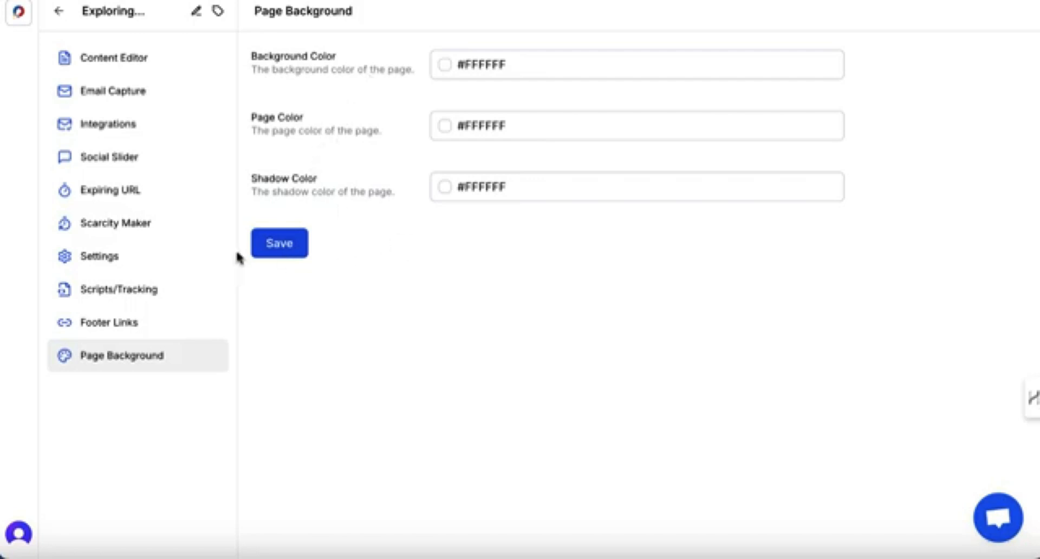
click(282, 242)
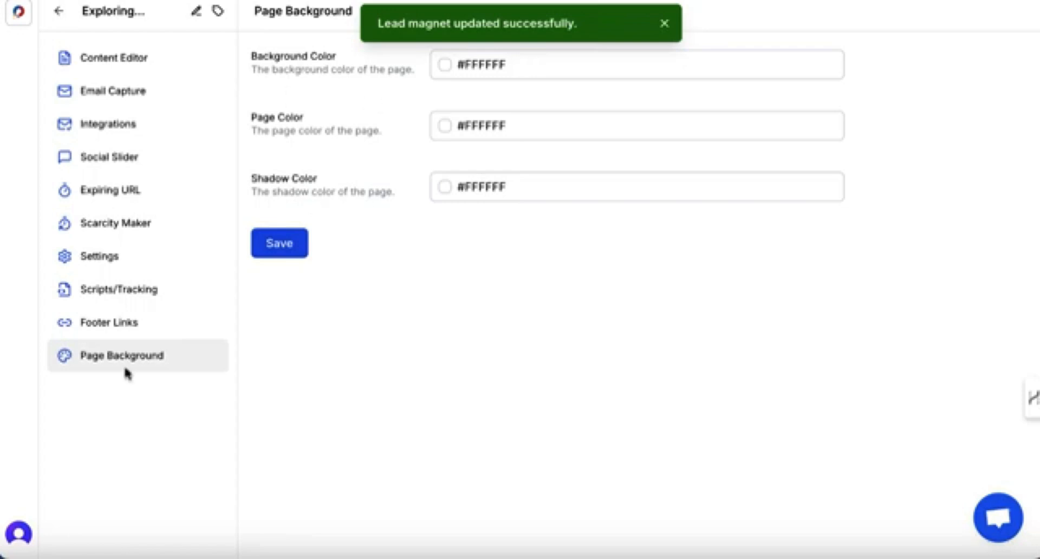
Publish the lead magnet from the content editor, open the live page and select its URL.
click(122, 66)
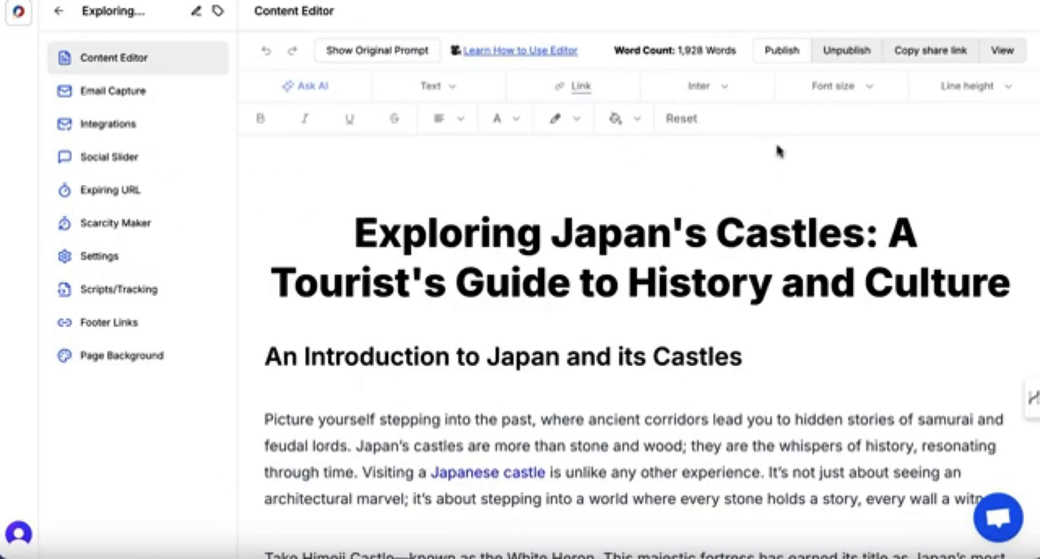
click(780, 51)
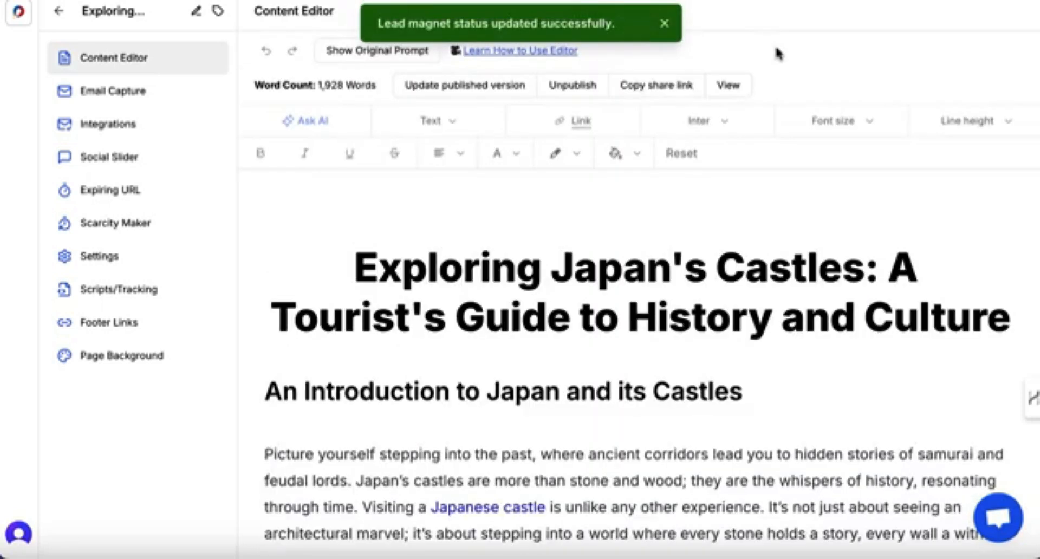
click(666, 24)
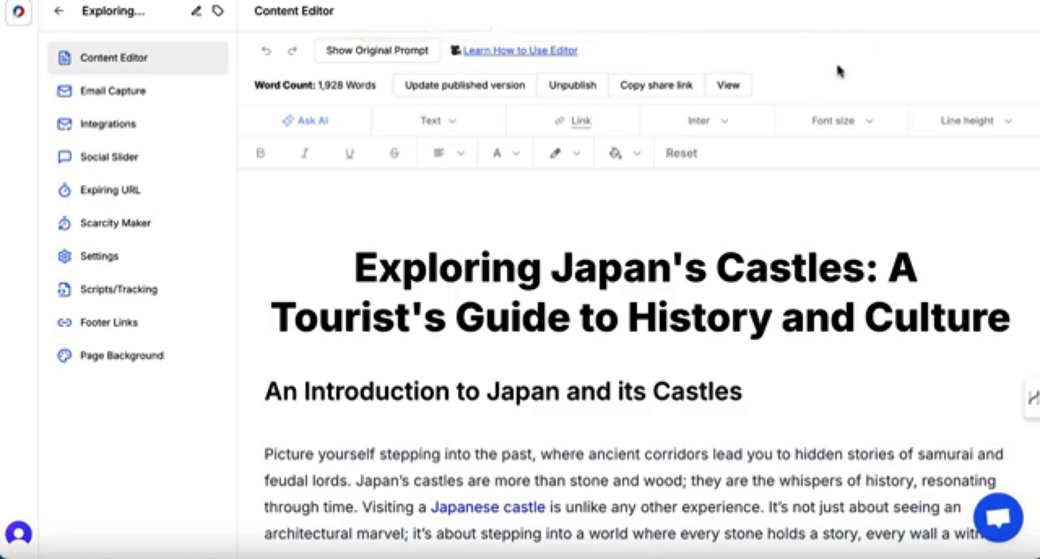
click(740, 93)
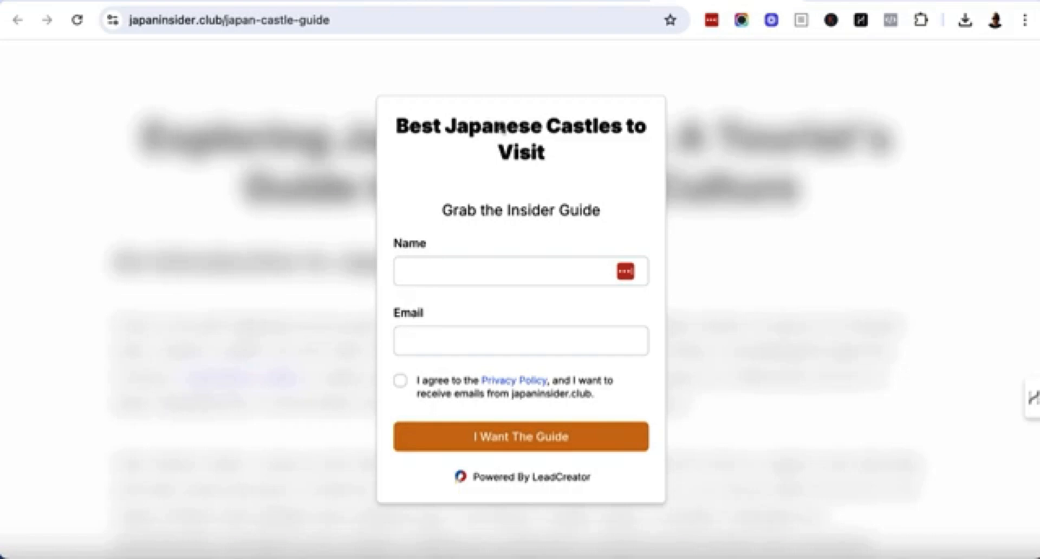
click(373, 20)
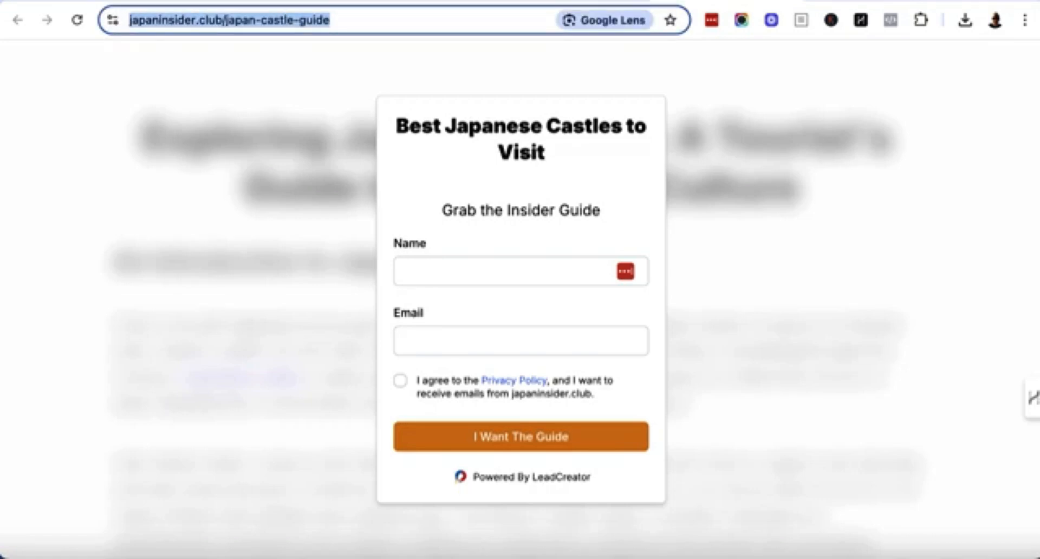